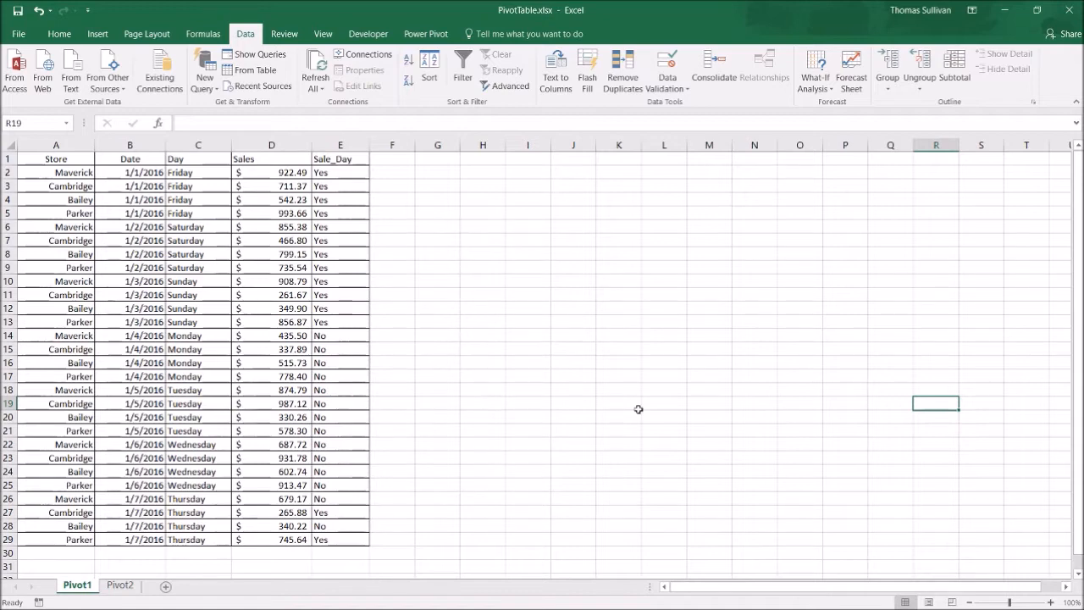
# - Examine the sales data table column by column: Store, Date, Day, Sales and Sale_Day
pyautogui.moveTo(361, 542); pyautogui.dragTo(34, 159)
pyautogui.click(59, 144)
pyautogui.click(136, 144)
pyautogui.click(198, 144)
pyautogui.click(271, 144)
pyautogui.click(340, 144)
pyautogui.click(58, 143)
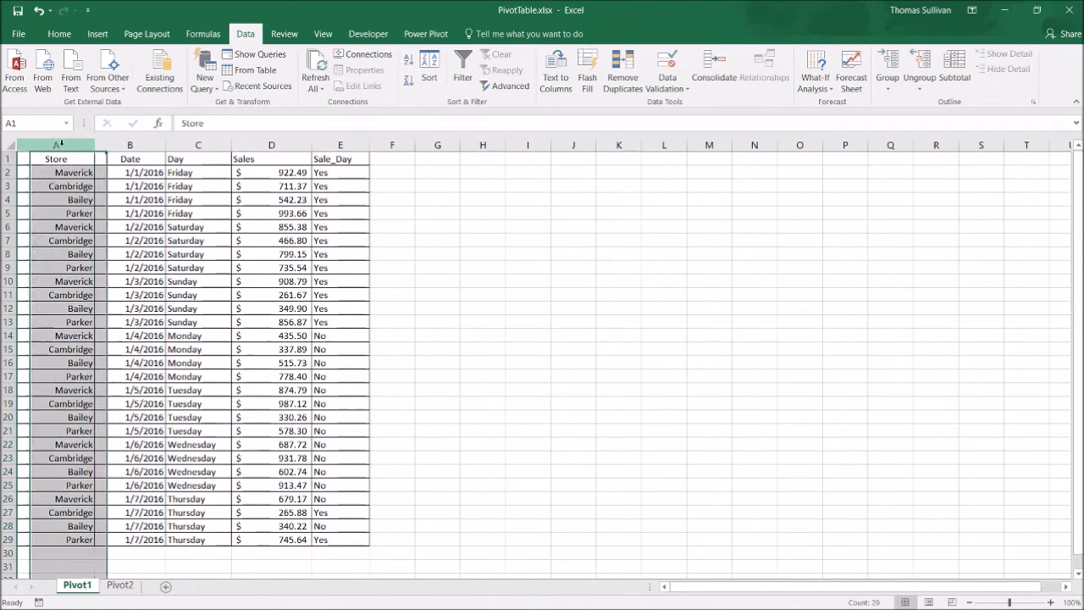
pyautogui.click(142, 144)
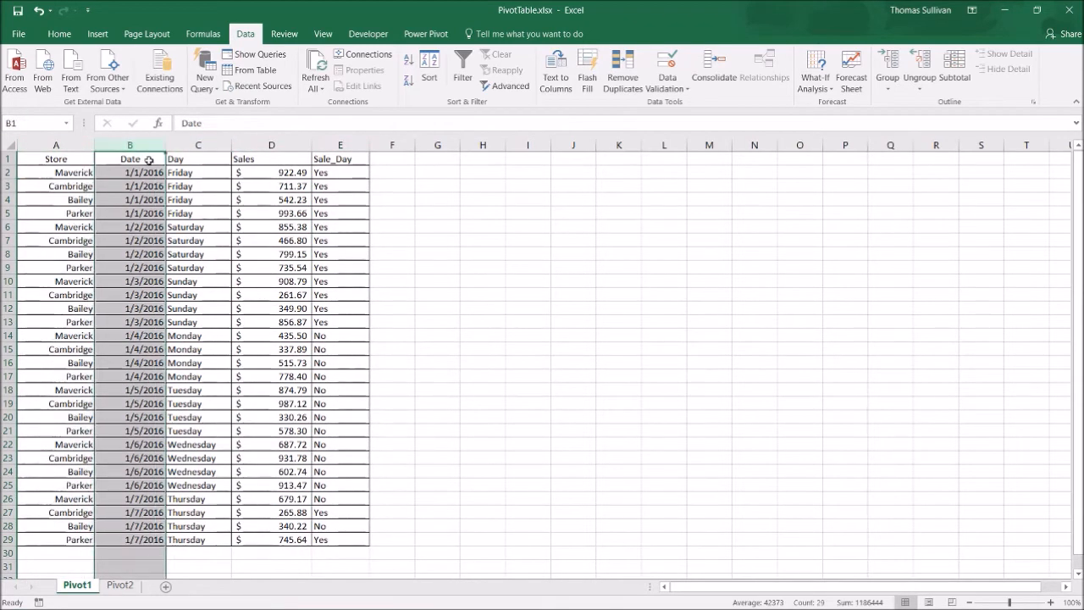
pyautogui.click(283, 142)
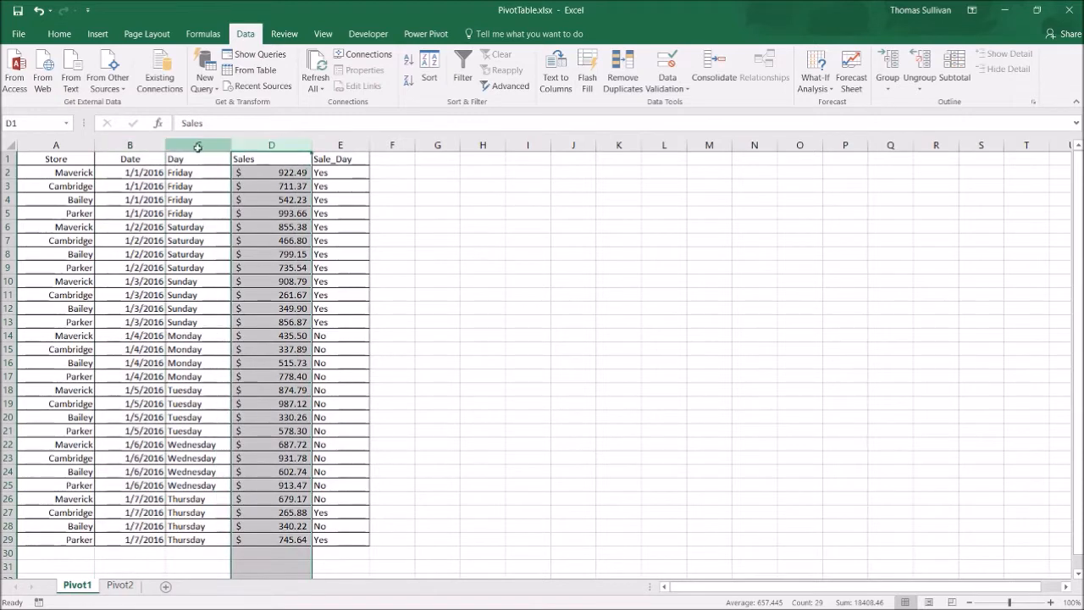
pyautogui.click(198, 144)
pyautogui.click(334, 145)
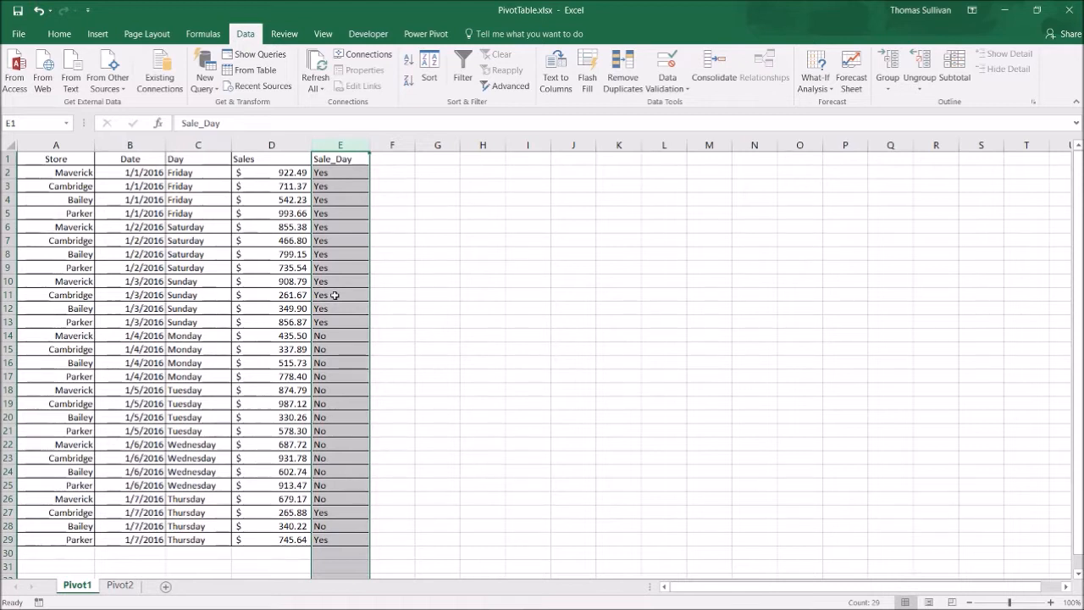
pyautogui.click(343, 347)
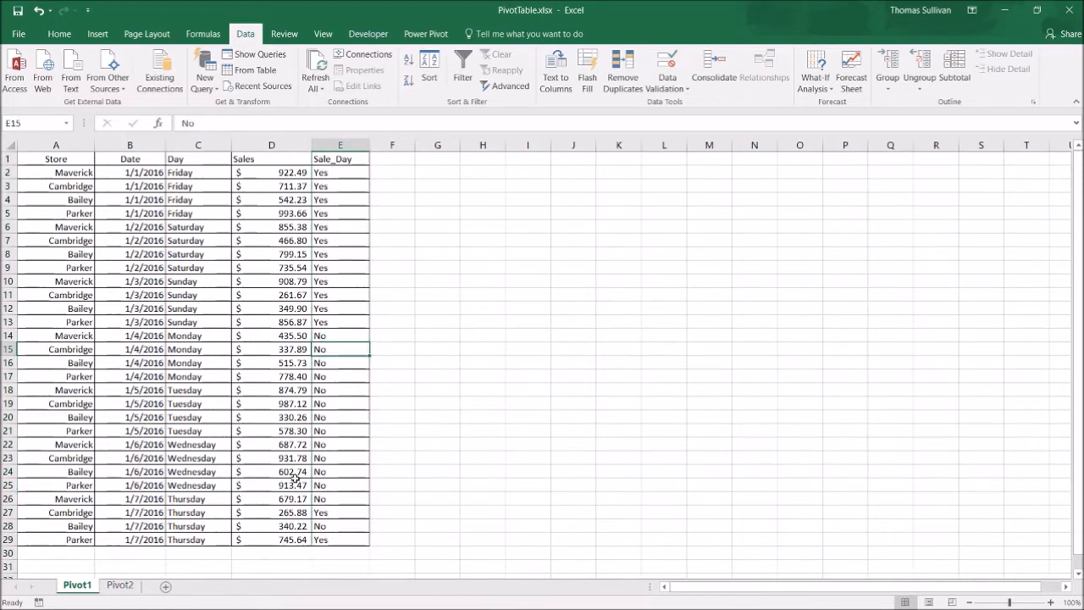
# - Examine the full data range and compare the Maverick store's daily sales records for 1/1/2016 to 1/3/2016
pyautogui.moveTo(341, 536); pyautogui.dragTo(33, 157)
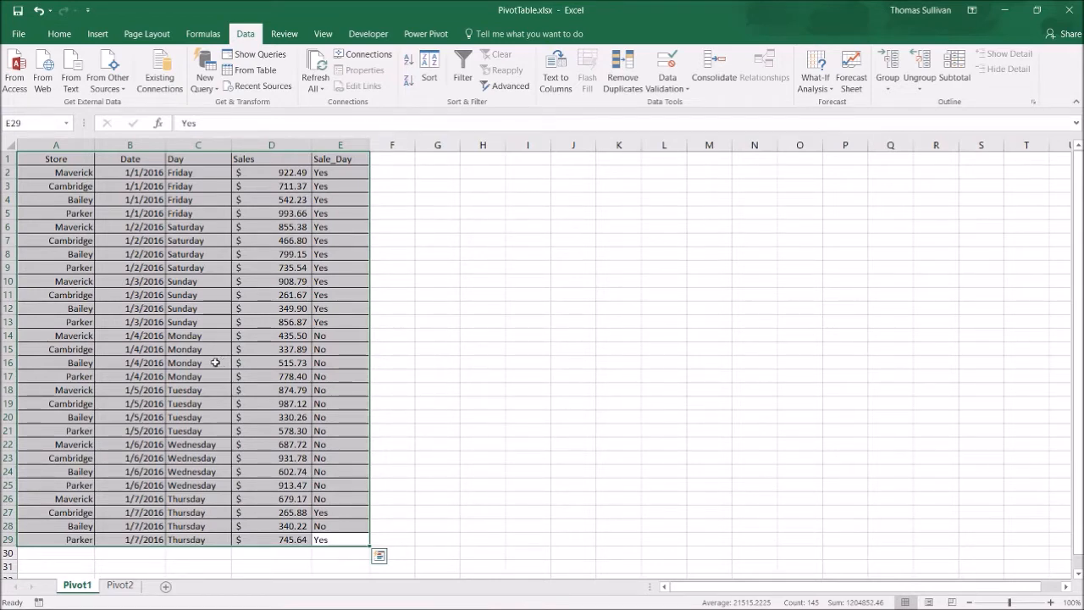
pyautogui.click(33, 348)
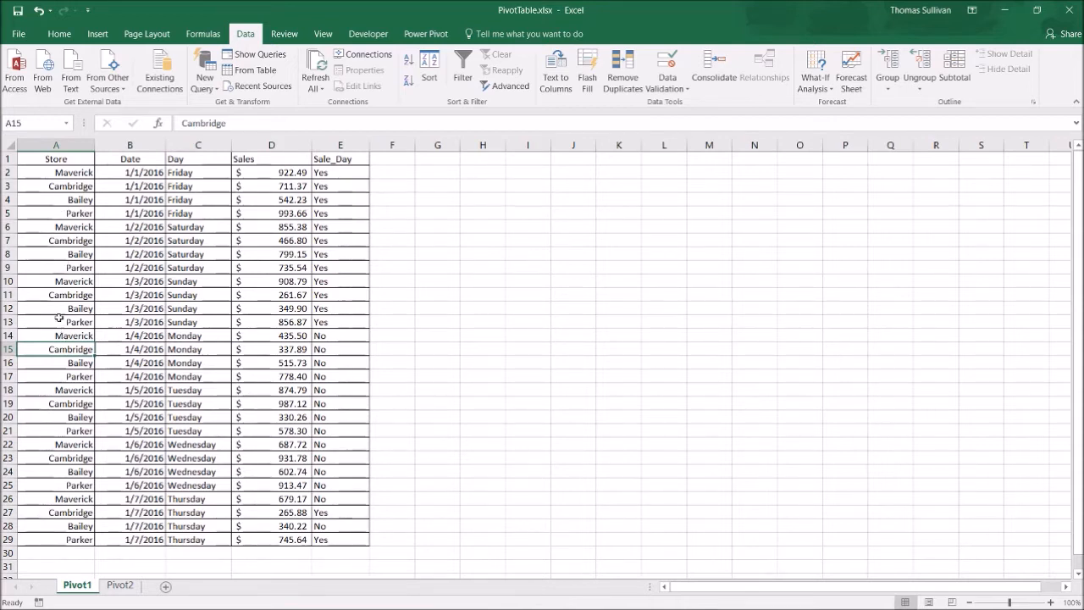
pyautogui.moveTo(65, 172); pyautogui.dragTo(288, 174)
pyautogui.moveTo(83, 225); pyautogui.dragTo(284, 225)
pyautogui.moveTo(75, 280); pyautogui.dragTo(279, 273)
pyautogui.click(284, 308)
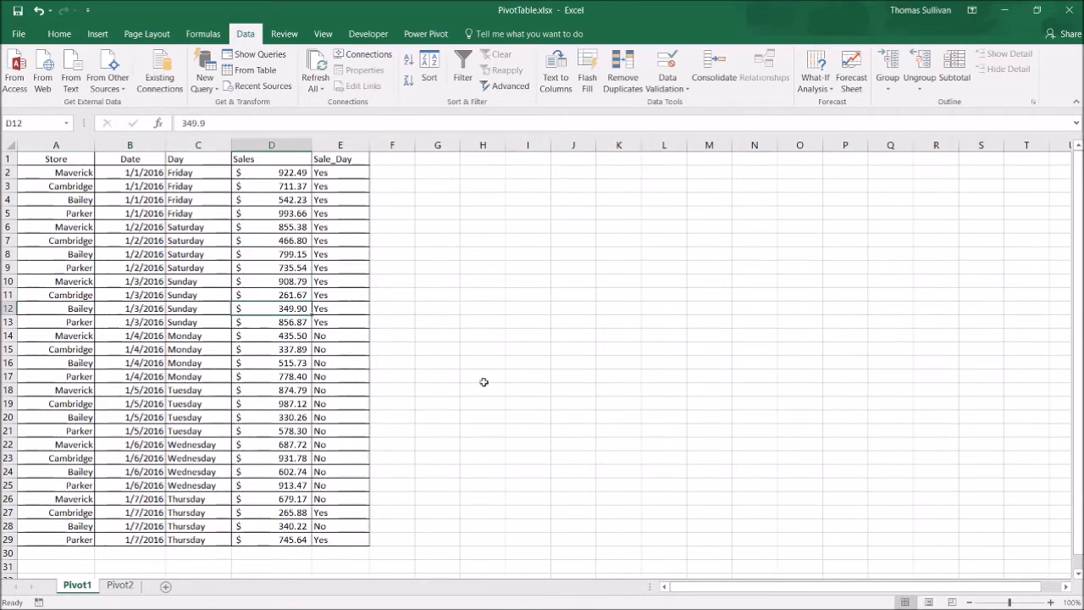
# - Create a PivotTable on a new worksheet from the sales data in A1:E29 of the Pivot1 sheet
pyautogui.moveTo(360, 542); pyautogui.dragTo(52, 158)
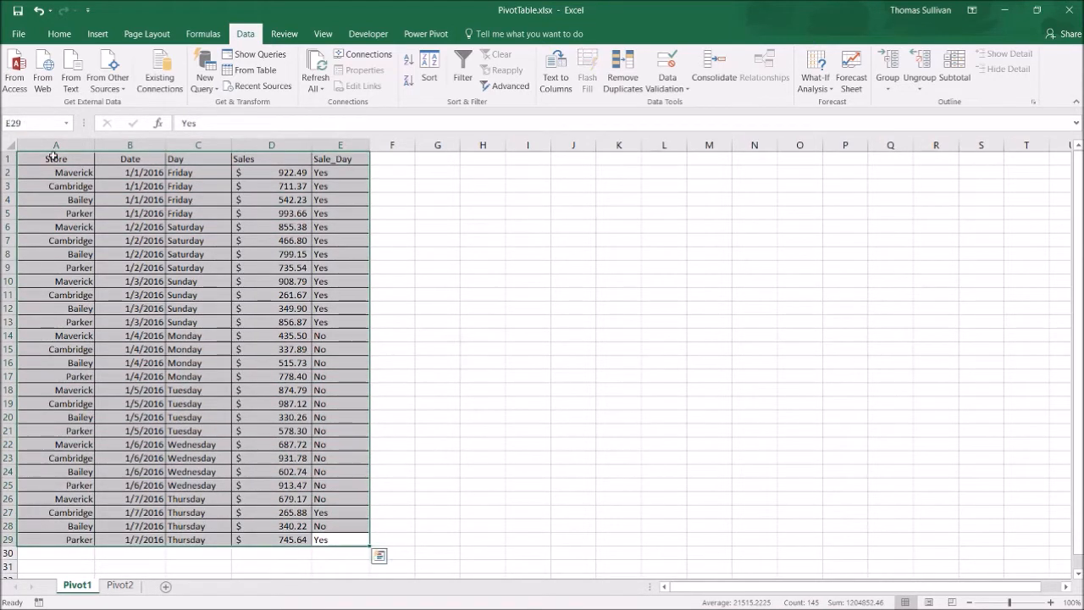
pyautogui.click(98, 34)
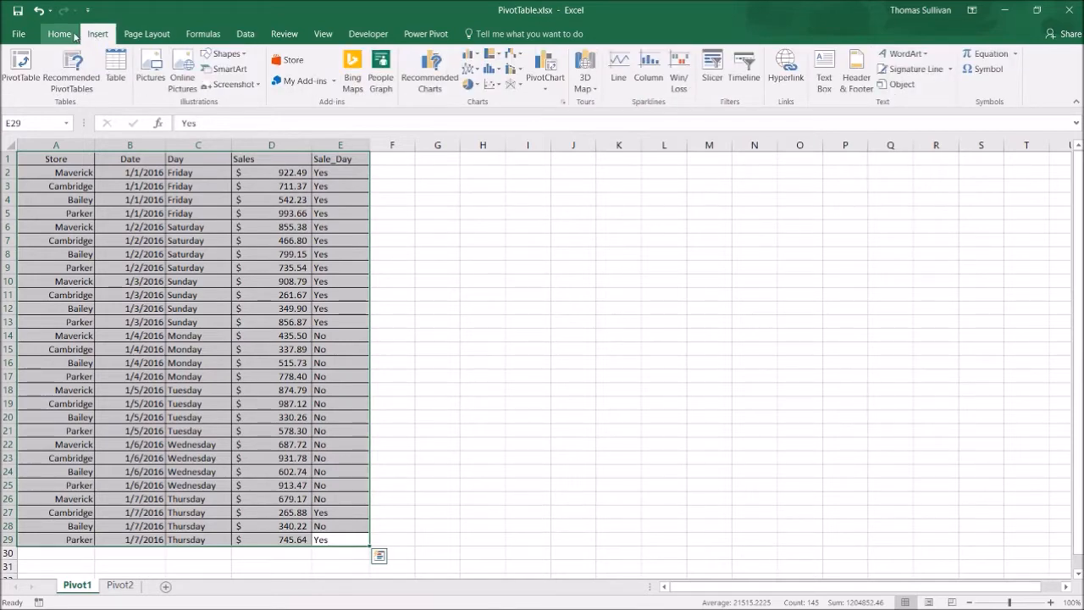
pyautogui.click(59, 34)
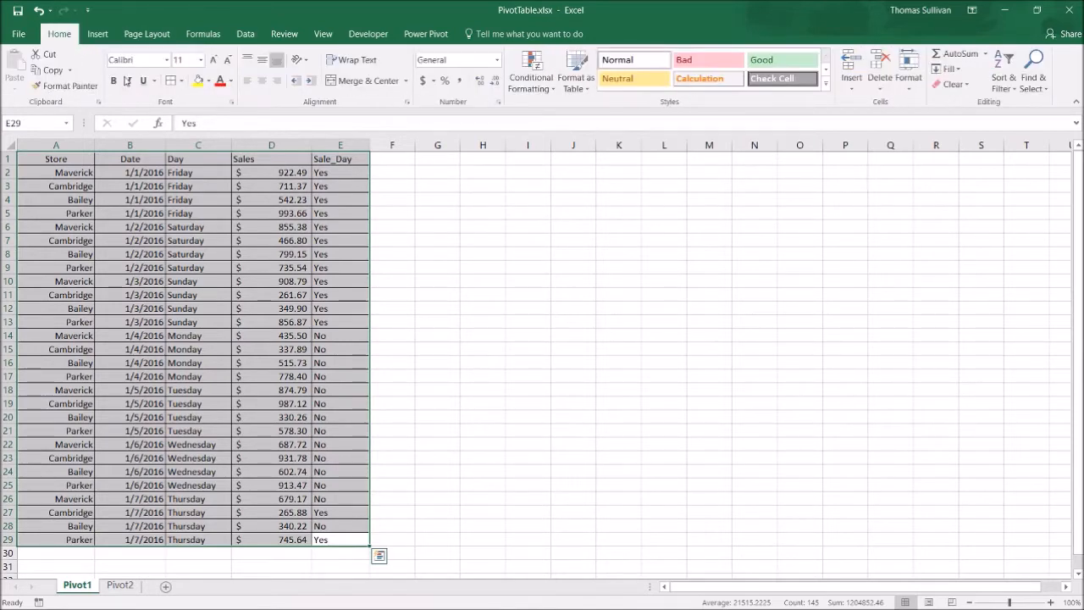
pyautogui.click(97, 34)
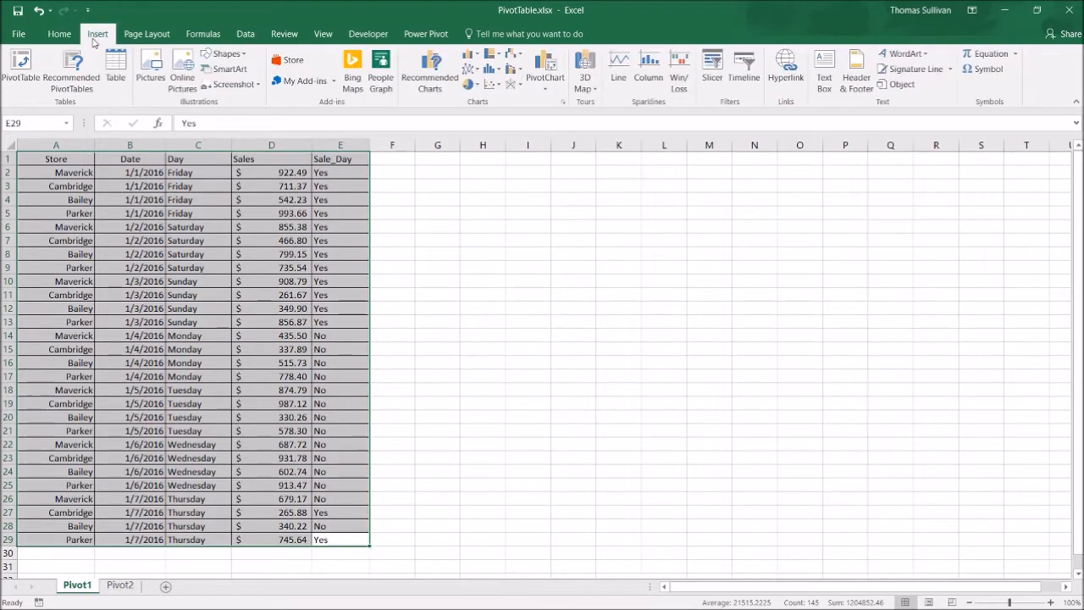
pyautogui.click(19, 68)
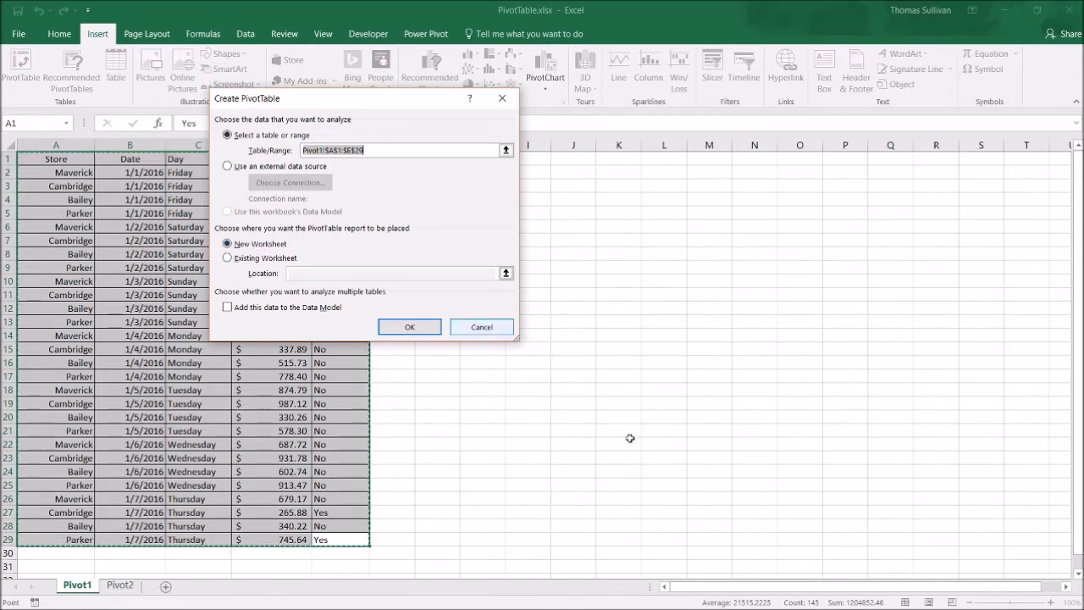
pyautogui.click(414, 328)
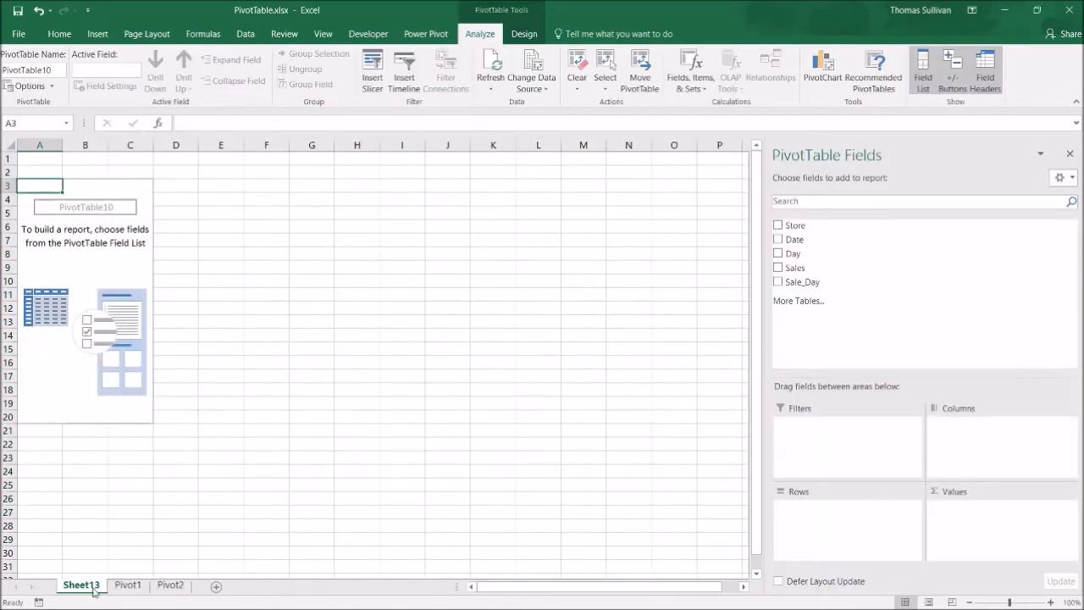
# - Rename the new PivotTable sheet as Pivot1-PivotTable and place it between the Pivot1 and Pivot2 sheets
pyautogui.doubleClick(95, 588)
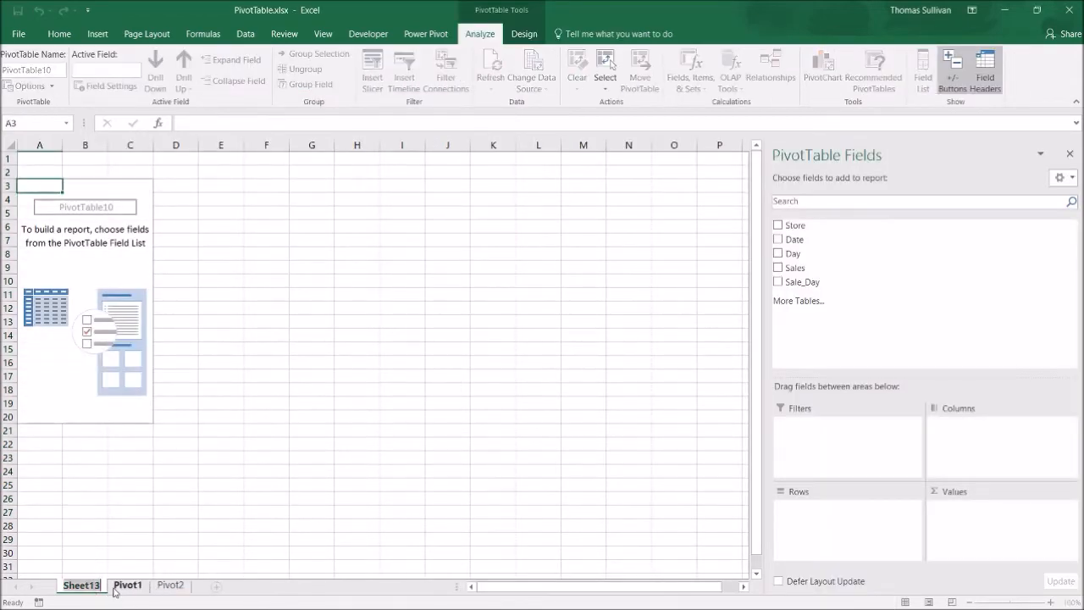
pyautogui.write('Pivot1-PivotTable')
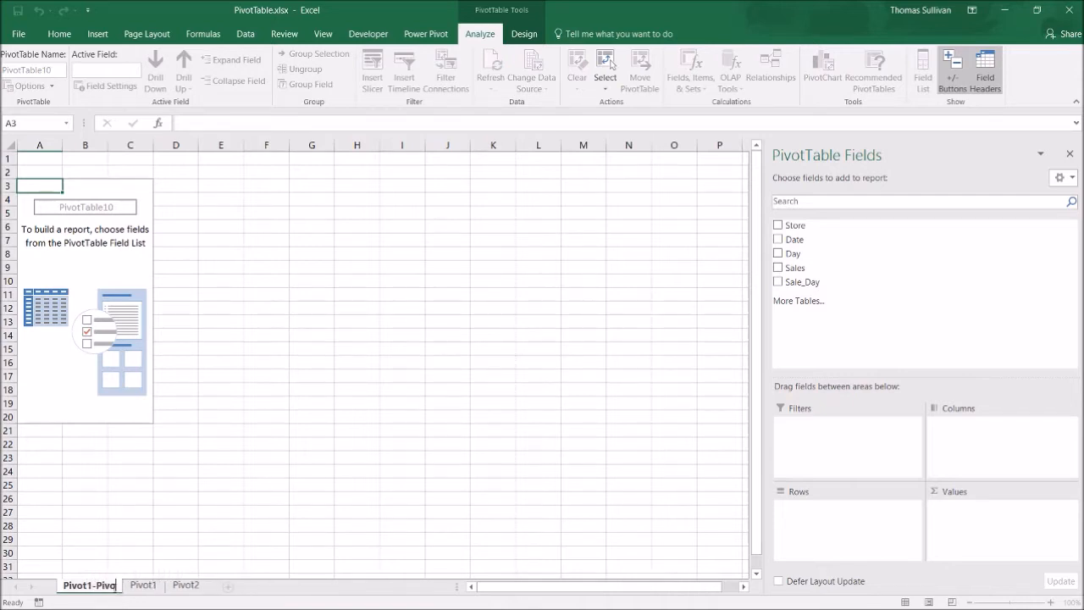
pyautogui.press('Return')
pyautogui.moveTo(127, 590); pyautogui.dragTo(195, 586)
# - Review the Pivot1 source data and the Pivot1-PivotTable sheet, viewing the empty PivotTable both active and deselected
pyautogui.click(77, 585)
pyautogui.click(122, 588)
pyautogui.click(76, 586)
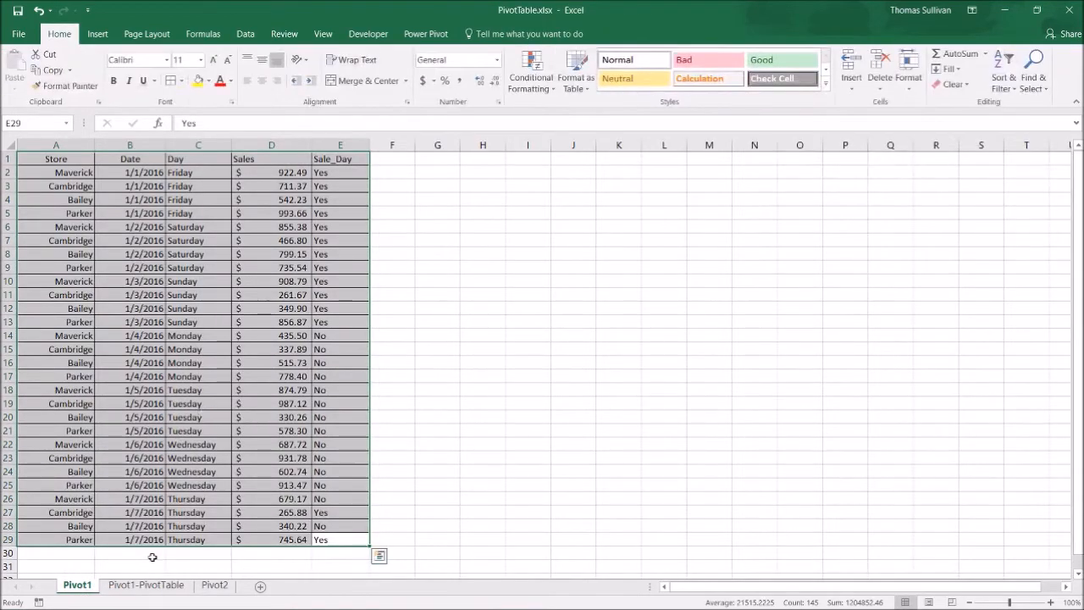
pyautogui.click(127, 590)
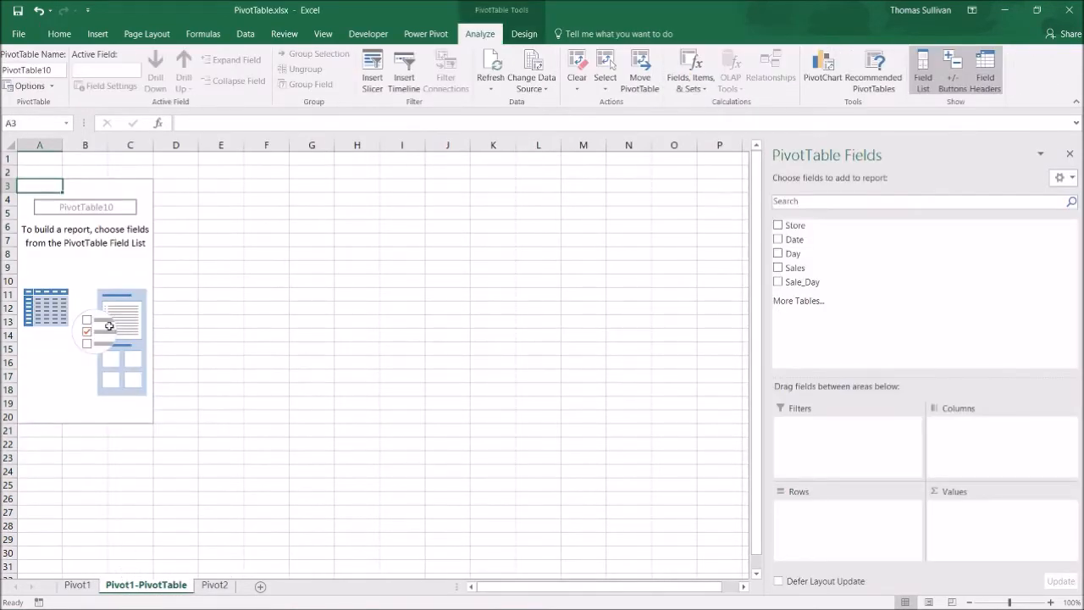
pyautogui.click(109, 326)
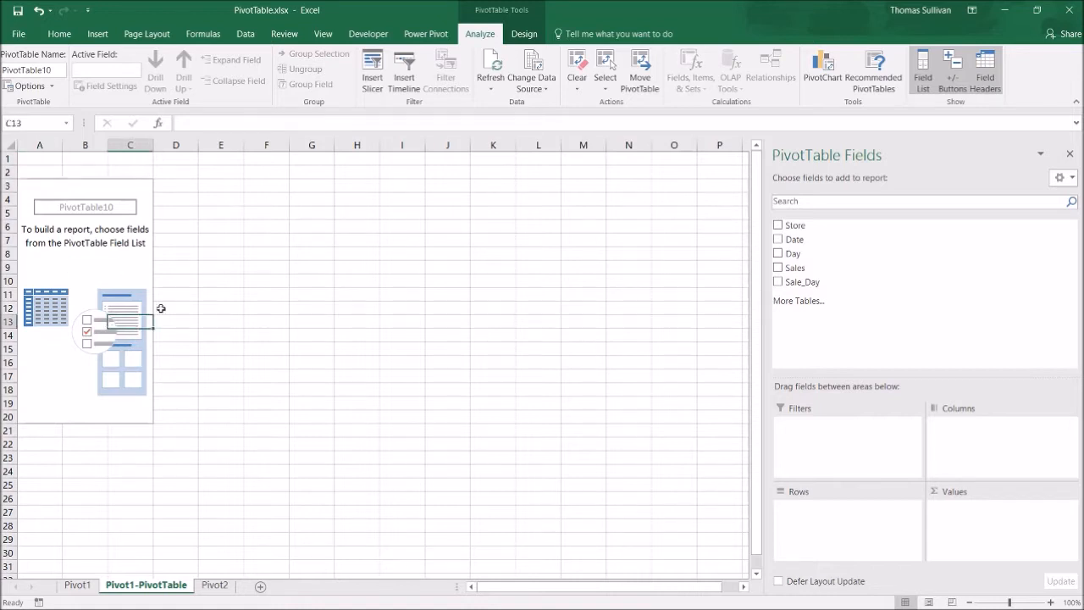
pyautogui.click(624, 309)
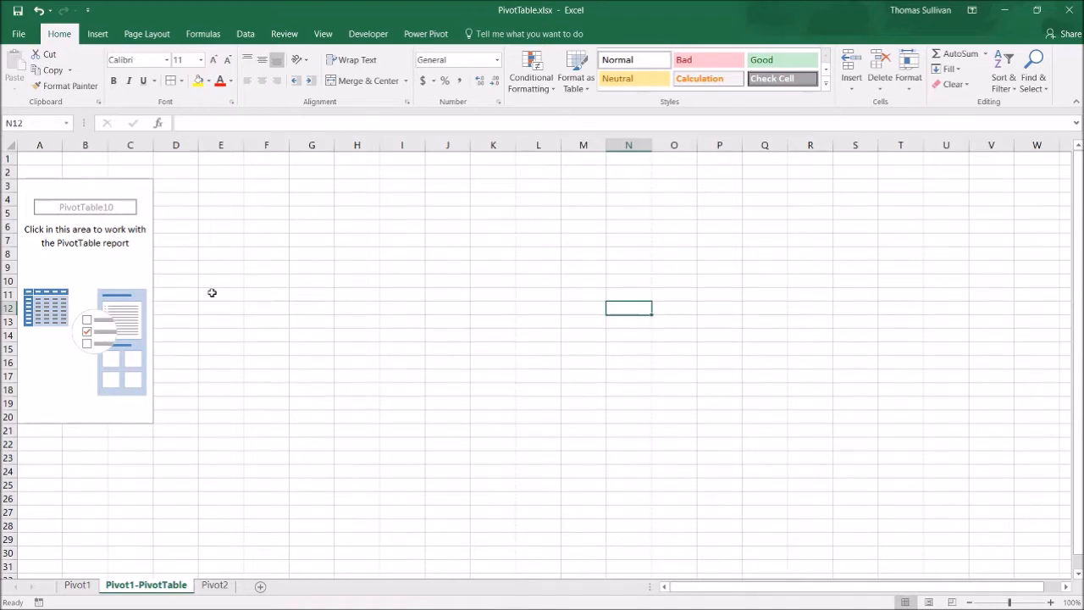
# - Add the Date field to the PivotTable's columns and the Sales field to its values, and select the resulting sales figures
pyautogui.click(99, 319)
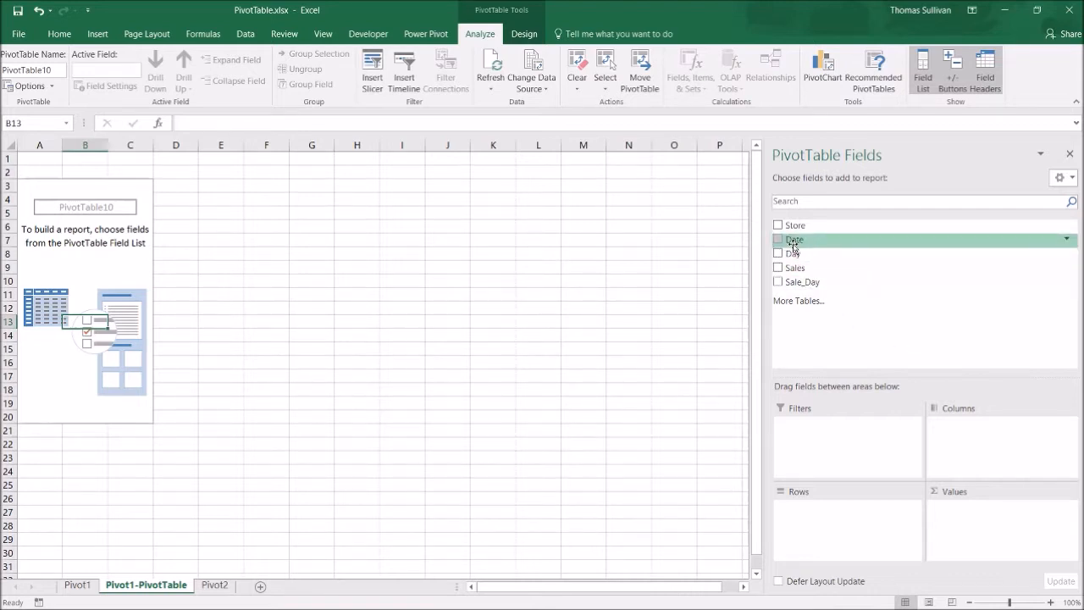
pyautogui.moveTo(796, 245); pyautogui.dragTo(956, 436)
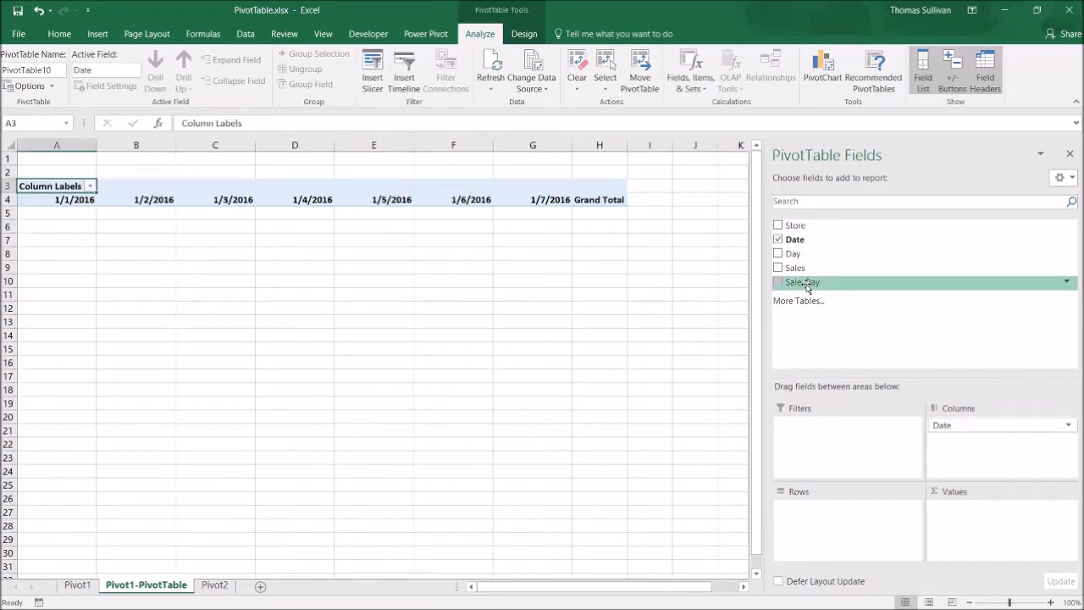
pyautogui.moveTo(800, 269); pyautogui.dragTo(1033, 532)
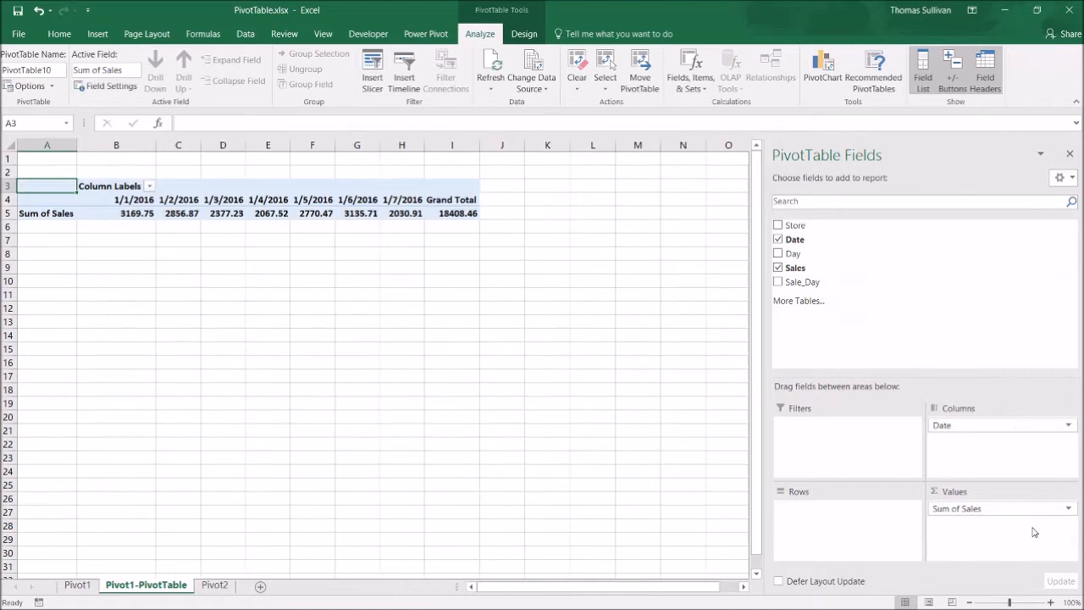
pyautogui.click(359, 212)
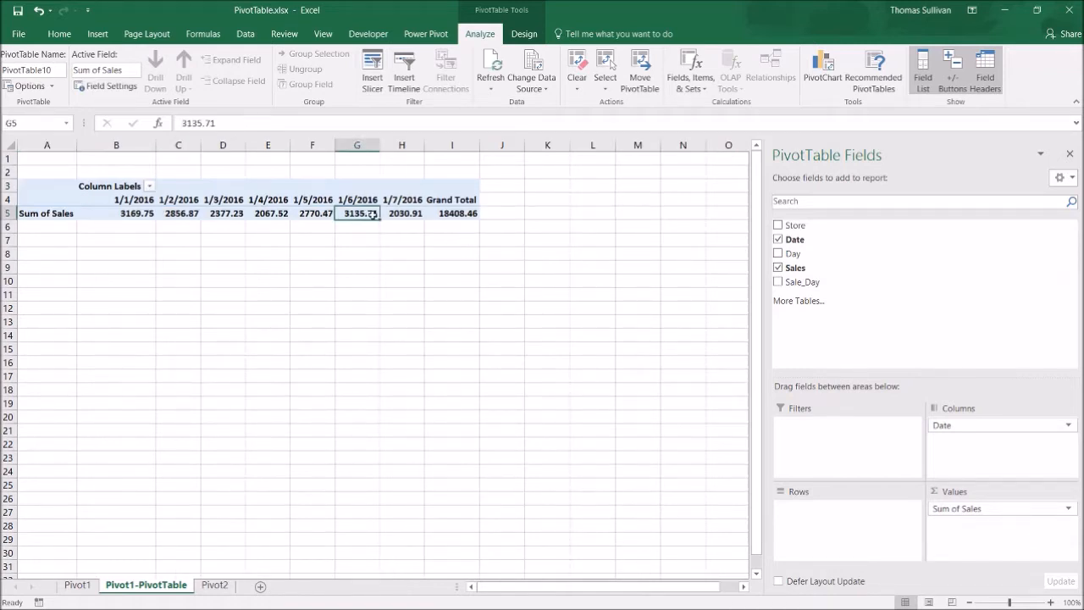
pyautogui.moveTo(133, 213); pyautogui.dragTo(457, 213)
# - Review the summary functions offered for the Sales value field, such as Count, Average and Max, and keep Sum
pyautogui.click(963, 510)
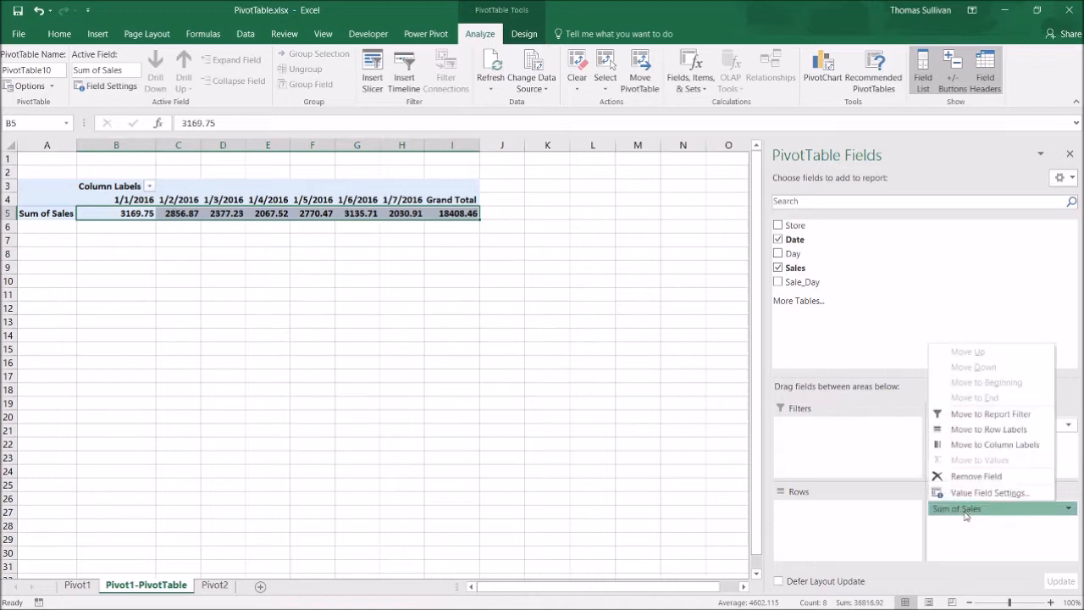
pyautogui.click(967, 495)
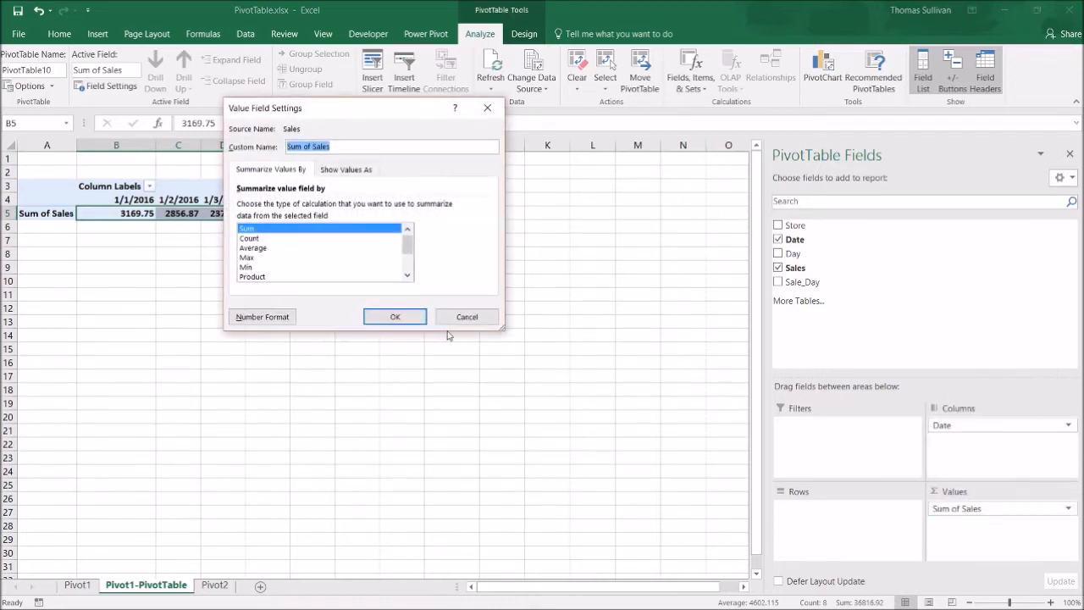
pyautogui.click(252, 239)
pyautogui.click(261, 249)
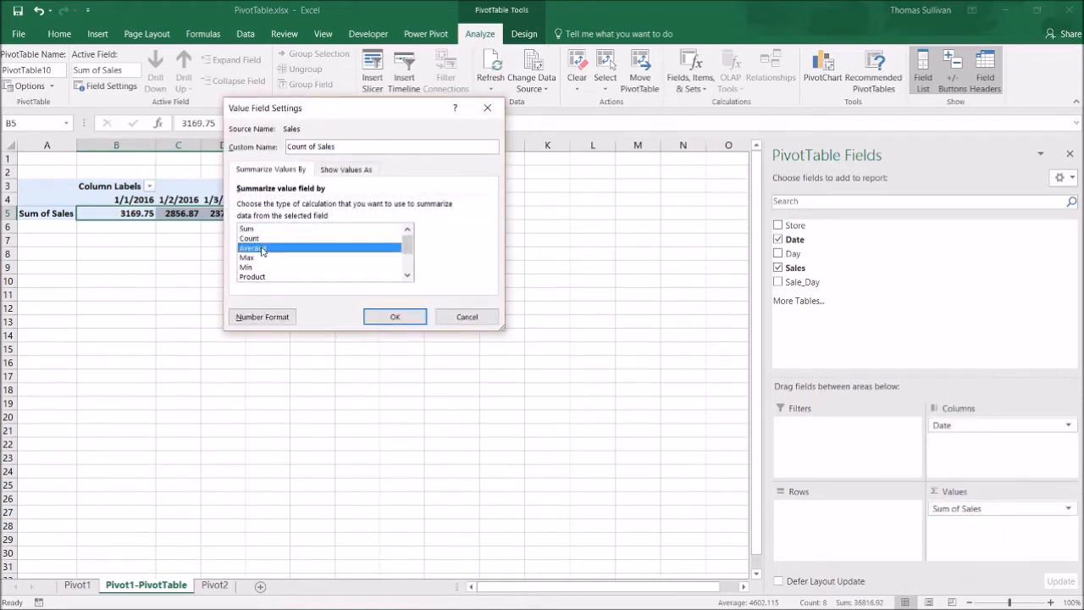
pyautogui.click(256, 259)
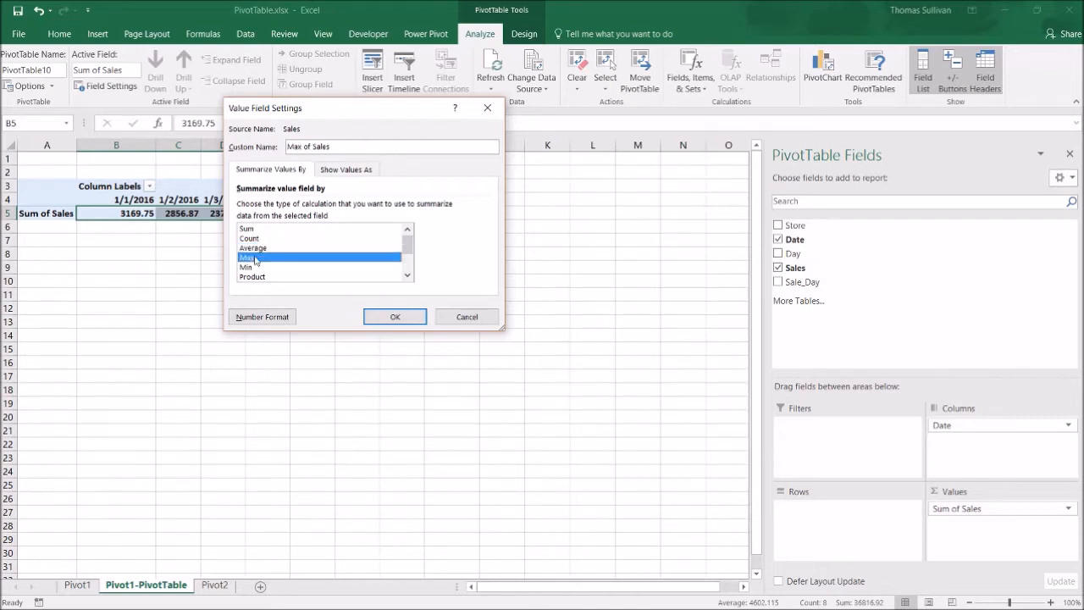
pyautogui.scroll(-2, 253, 271)
pyautogui.click(256, 277)
pyautogui.click(255, 250)
pyautogui.click(256, 241)
pyautogui.scroll(2, 256, 244)
pyautogui.click(255, 258)
pyautogui.click(255, 248)
pyautogui.click(256, 230)
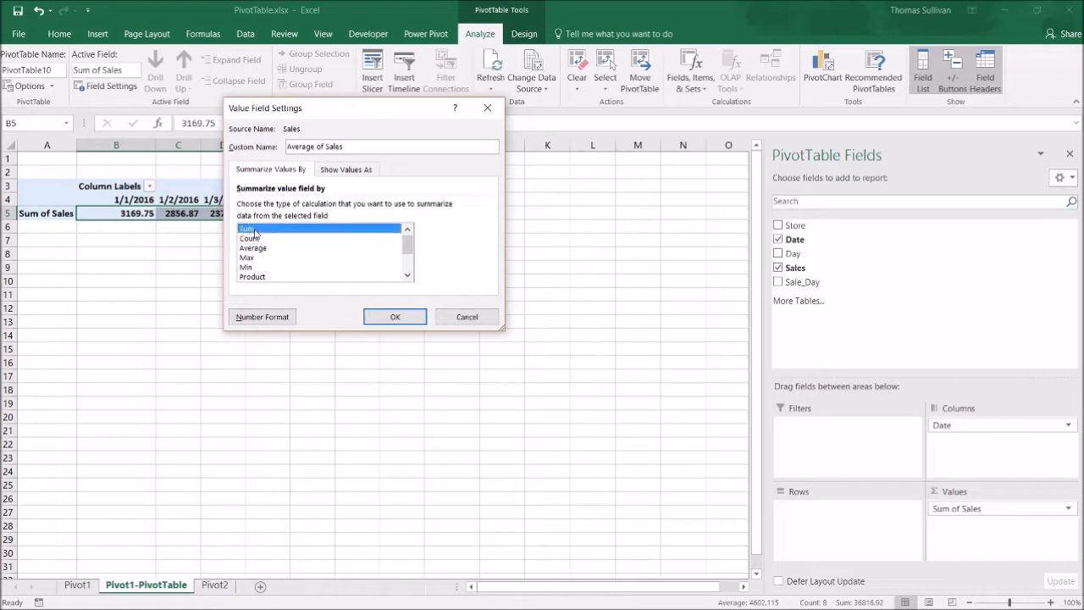
pyautogui.click(394, 320)
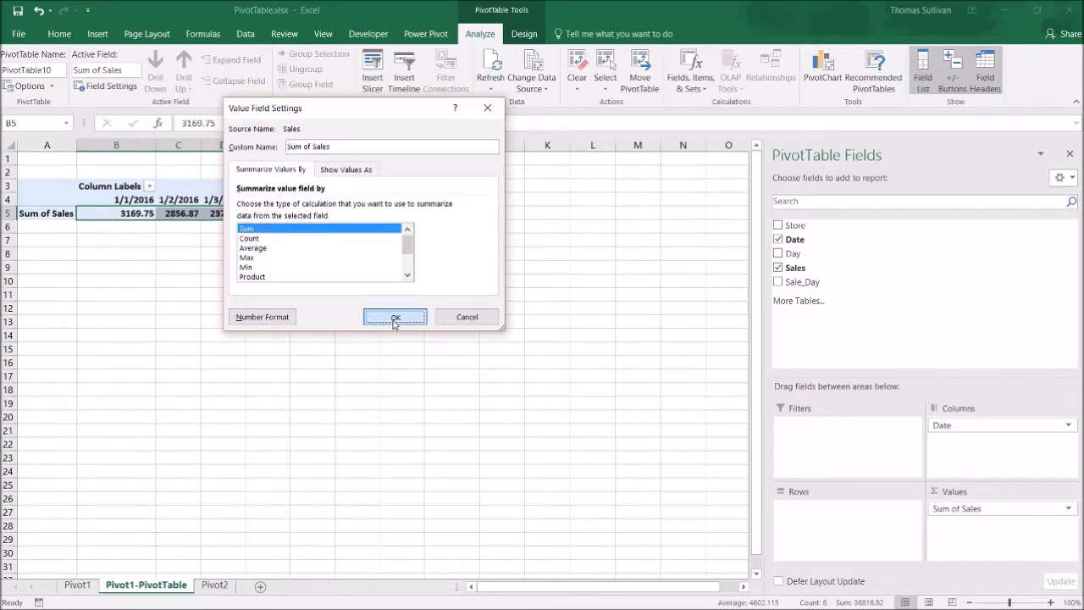
# - Format the Sales value field as Number with 0 decimal places
pyautogui.click(988, 510)
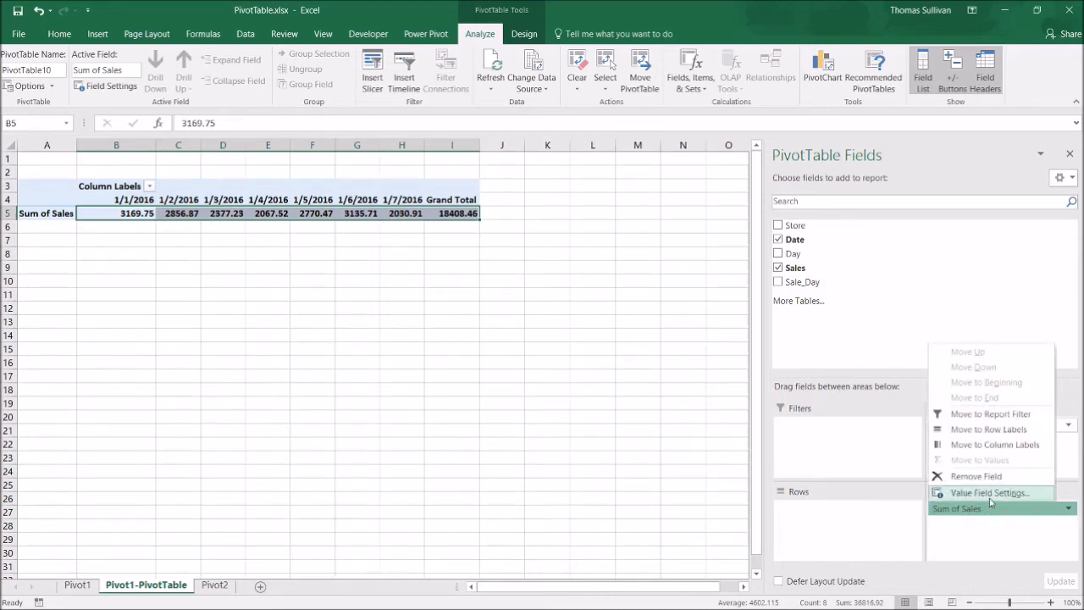
pyautogui.click(990, 493)
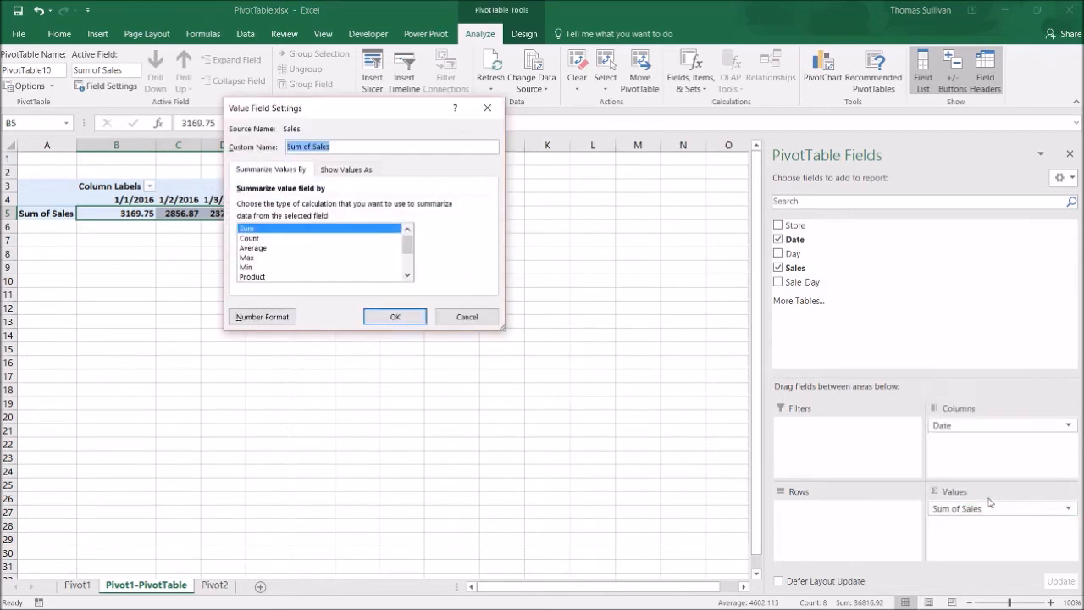
pyautogui.click(254, 319)
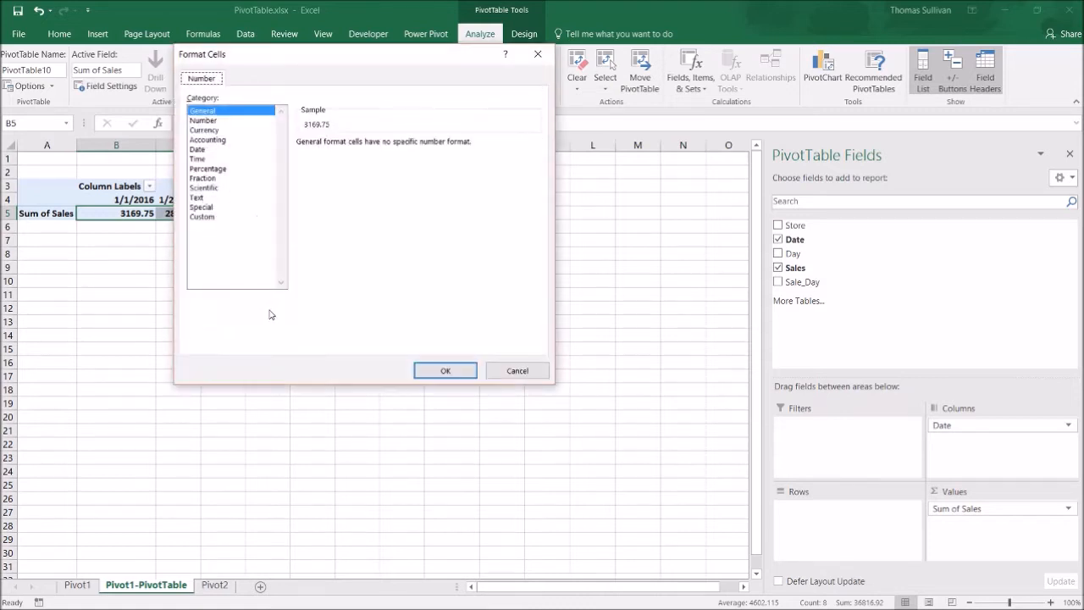
pyautogui.click(203, 121)
pyautogui.click(395, 147)
pyautogui.click(395, 147)
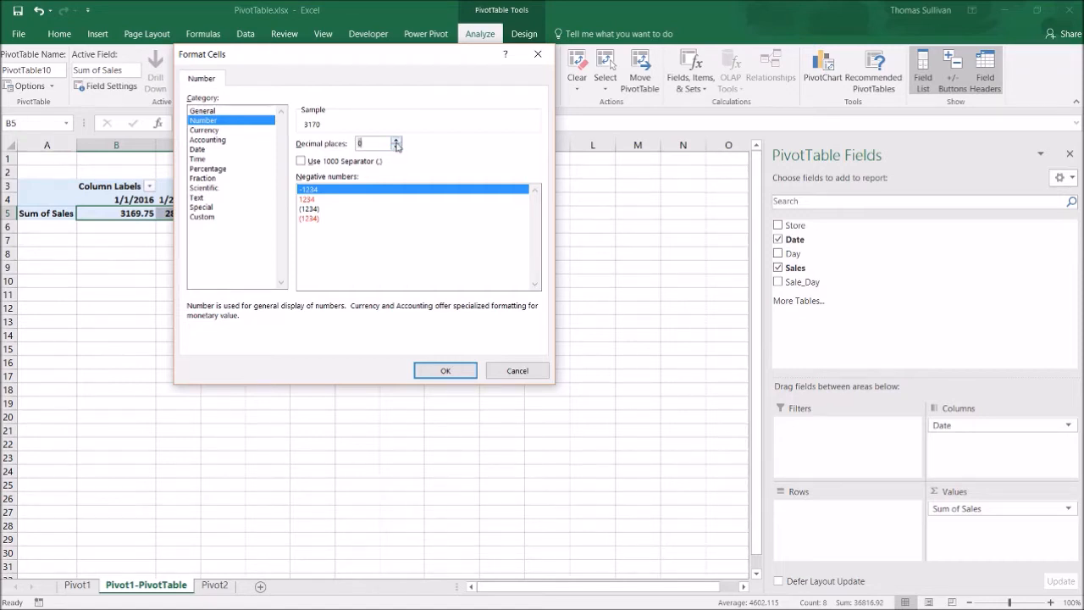
pyautogui.click(445, 371)
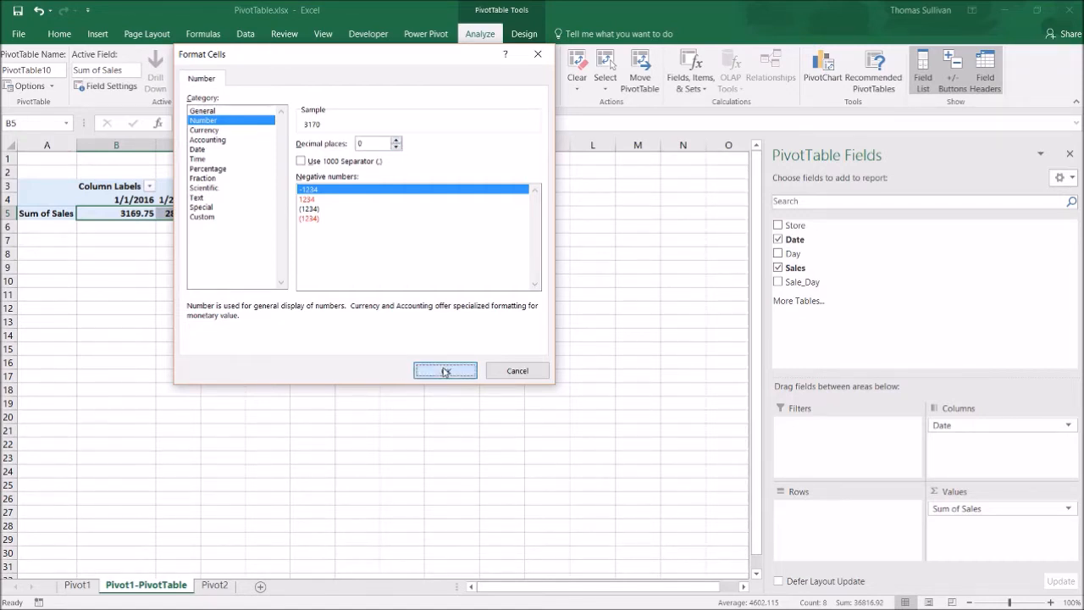
pyautogui.click(408, 318)
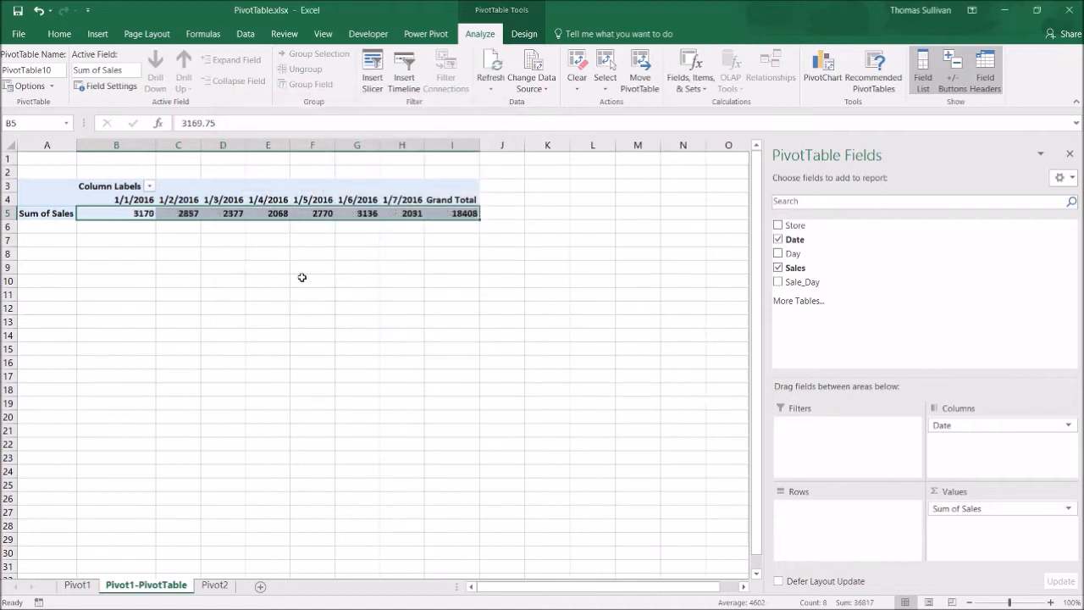
# - Examine the rounded daily sales figures and their grand total in the PivotTable
pyautogui.click(405, 276)
pyautogui.click(183, 203)
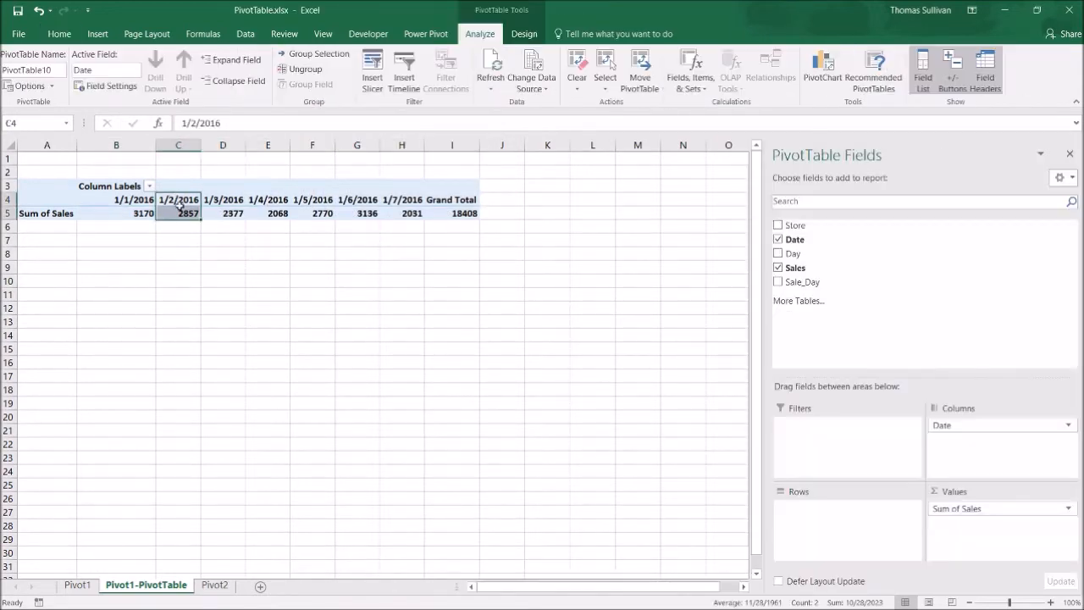
pyautogui.click(222, 212)
pyautogui.click(151, 213)
pyautogui.moveTo(151, 213); pyautogui.dragTo(412, 212)
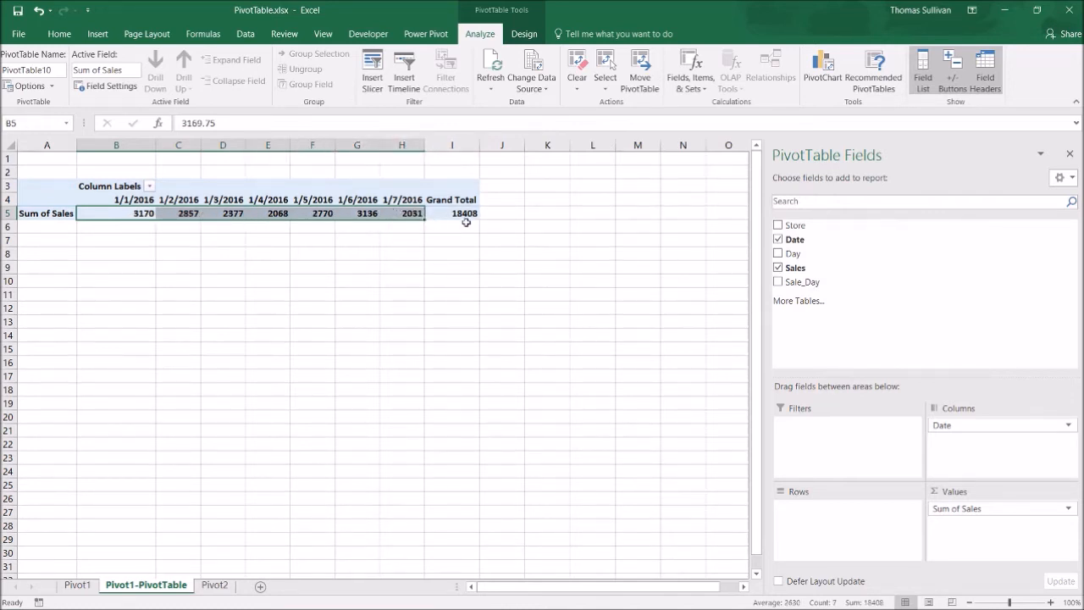
pyautogui.click(460, 213)
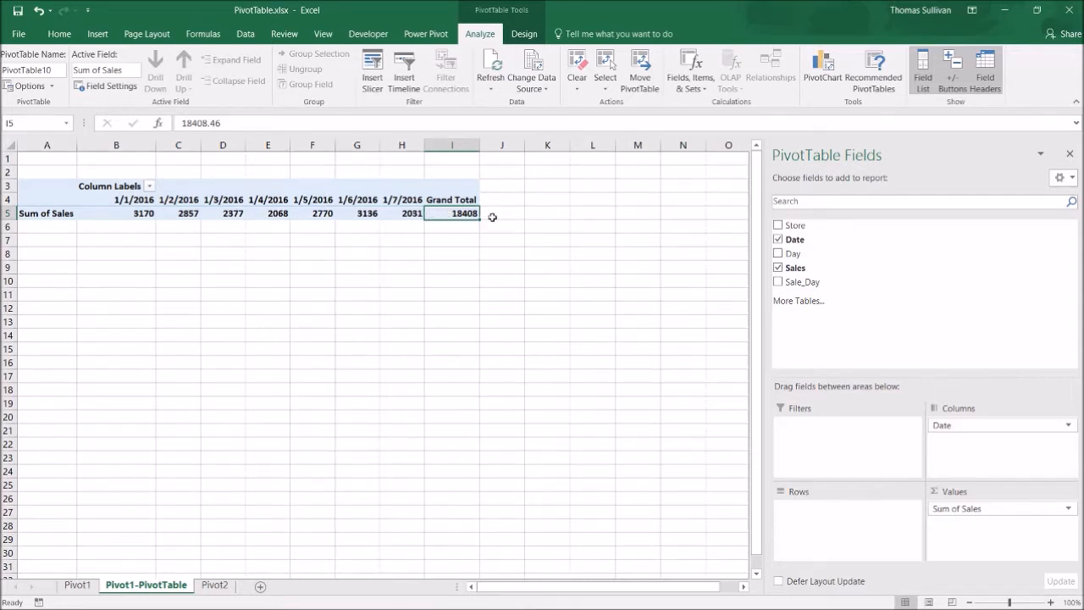
# - Format the Sales value field as Currency with the $ symbol and 0 decimals, and check the resulting sales figures
pyautogui.click(947, 505)
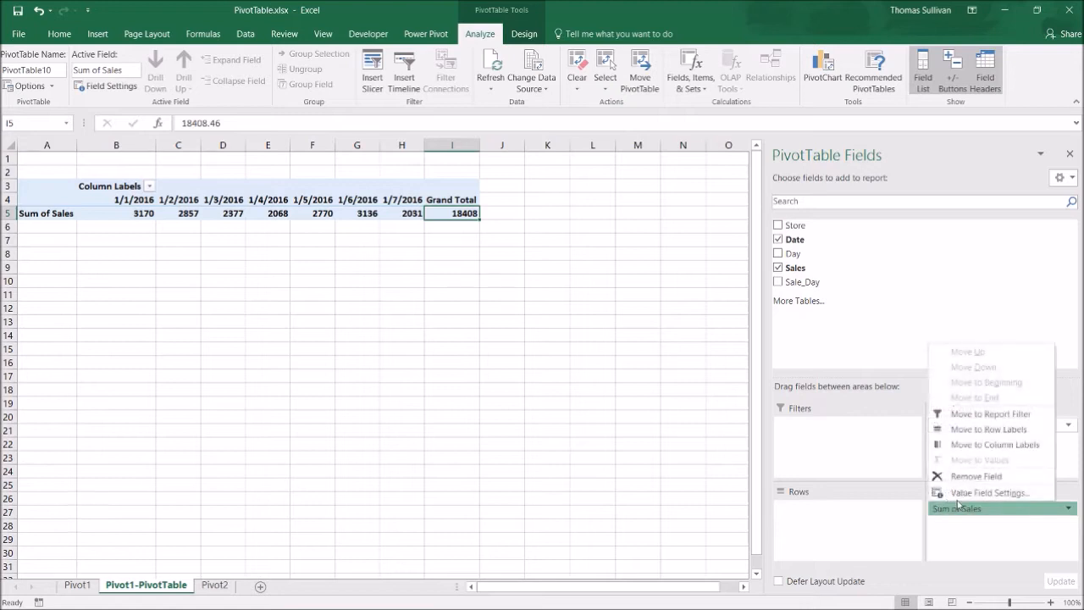
pyautogui.click(962, 494)
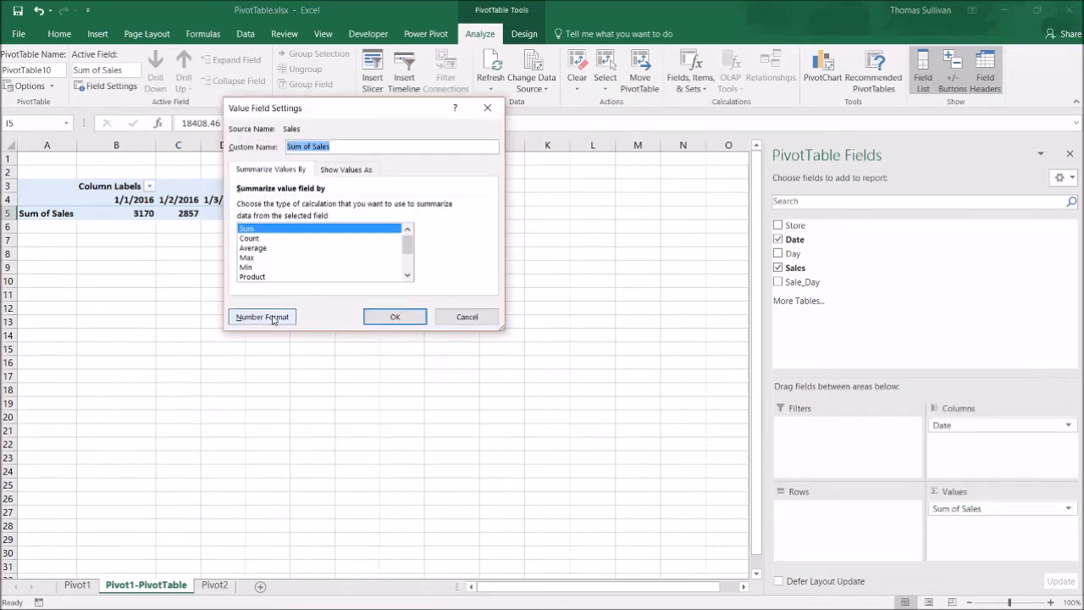
pyautogui.click(273, 319)
pyautogui.click(212, 130)
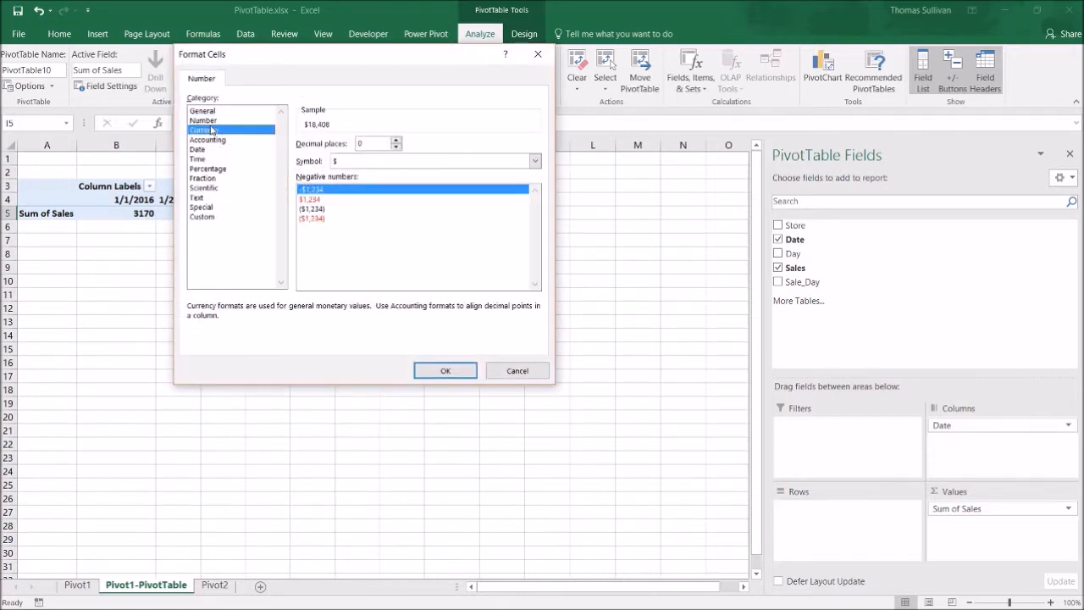
pyautogui.click(444, 370)
pyautogui.click(403, 318)
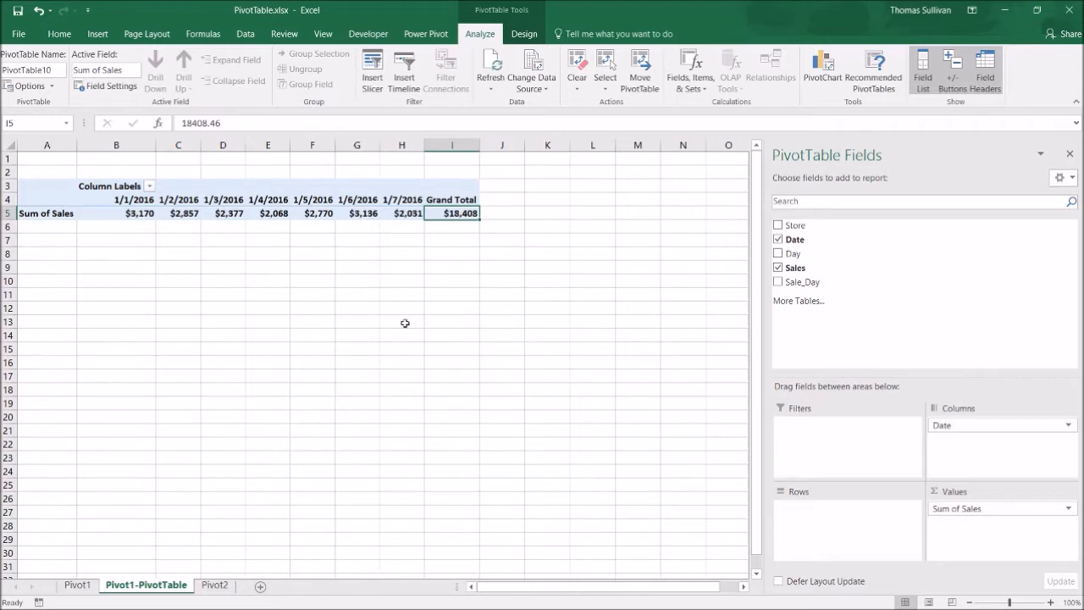
pyautogui.click(405, 323)
pyautogui.moveTo(468, 211); pyautogui.dragTo(85, 213)
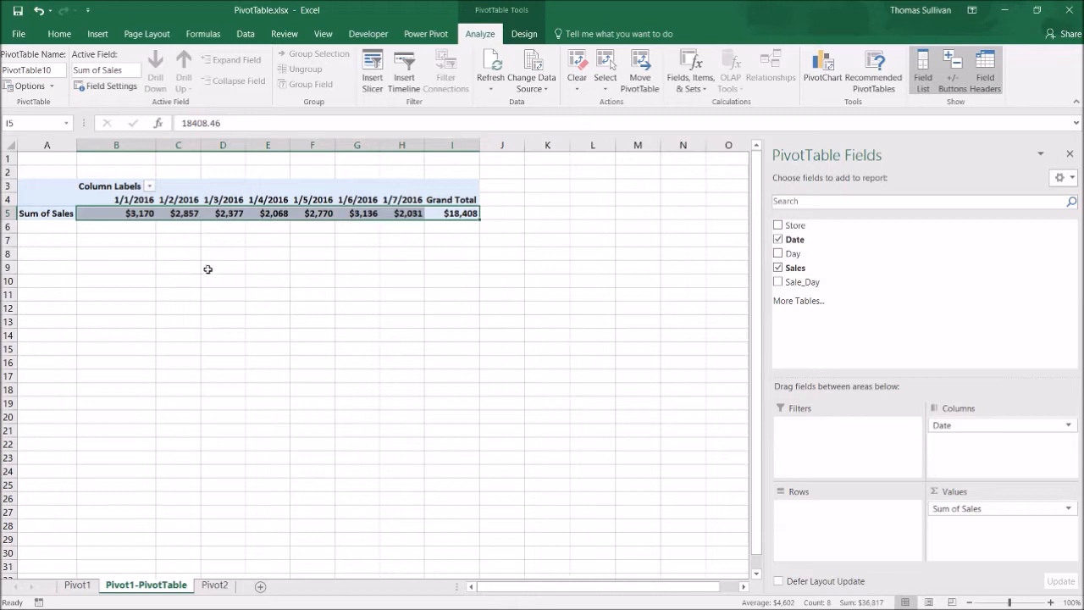
pyautogui.click(259, 212)
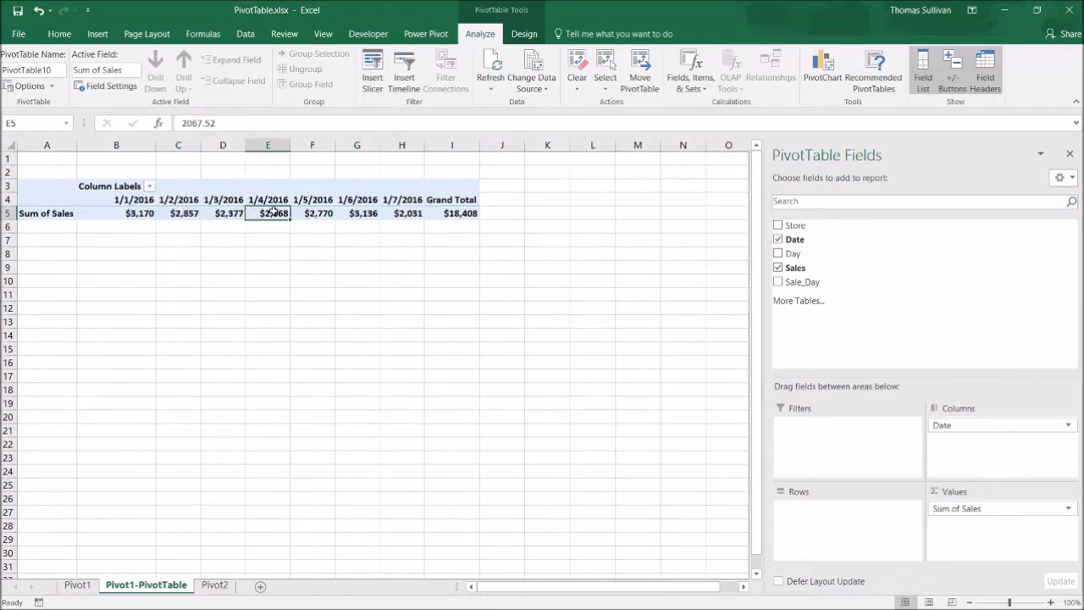
# - Arrange the PivotTable with Date in the rows and Sale_Day in the columns, and widen the Yes column
pyautogui.moveTo(272, 211)
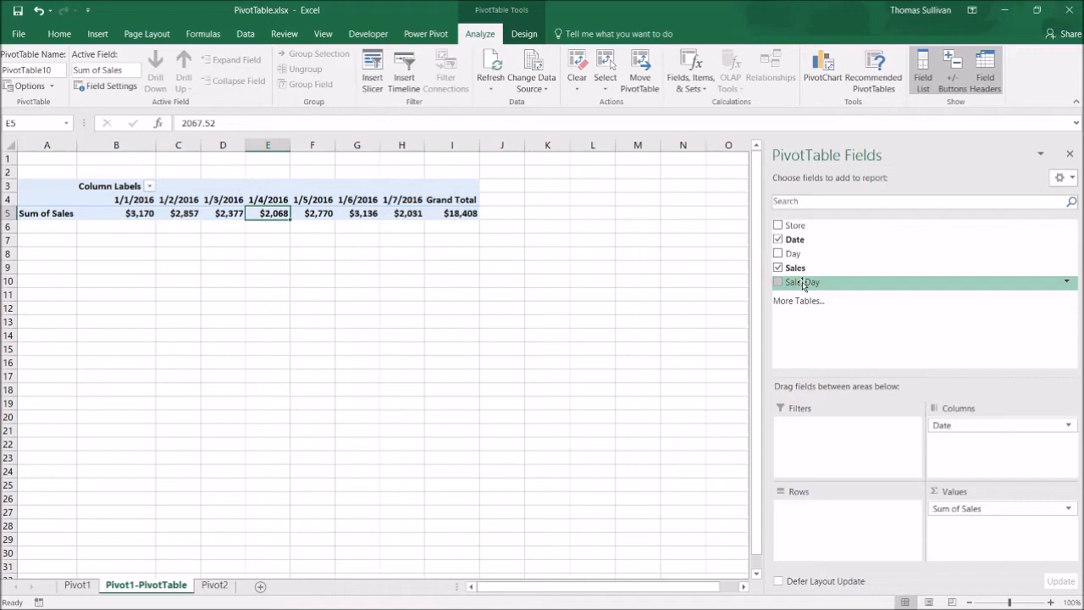
pyautogui.moveTo(802, 285); pyautogui.dragTo(862, 524)
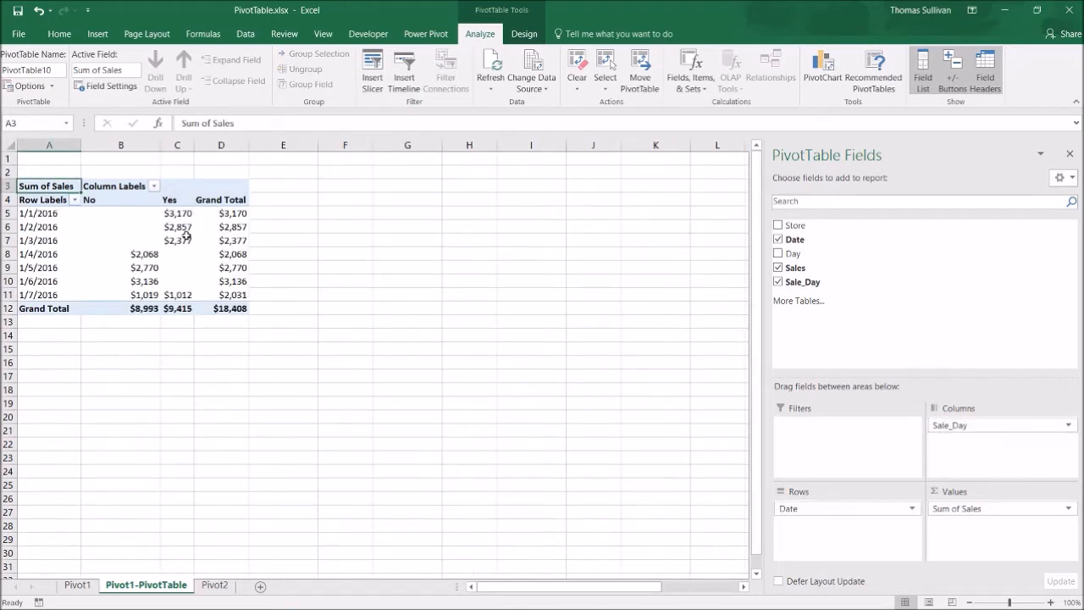
pyautogui.moveTo(31, 210)
pyautogui.mouseDown()
pyautogui.moveTo(39, 303)
pyautogui.moveTo(22, 211)
pyautogui.mouseUp()
pyautogui.moveTo(88, 202); pyautogui.dragTo(95, 297)
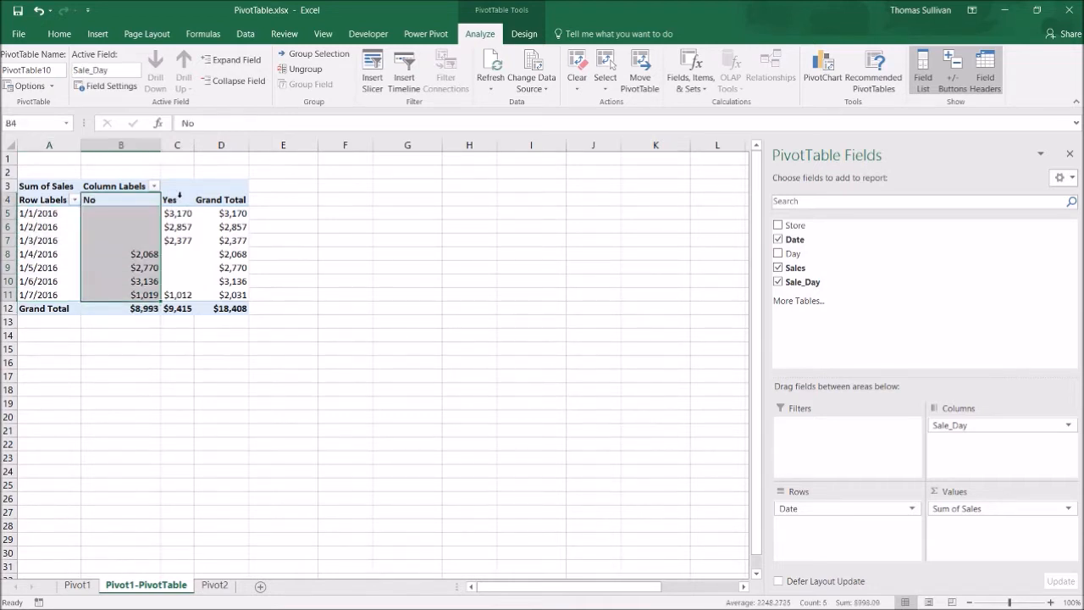
pyautogui.moveTo(176, 200); pyautogui.dragTo(175, 295)
pyautogui.moveTo(190, 145); pyautogui.dragTo(213, 146)
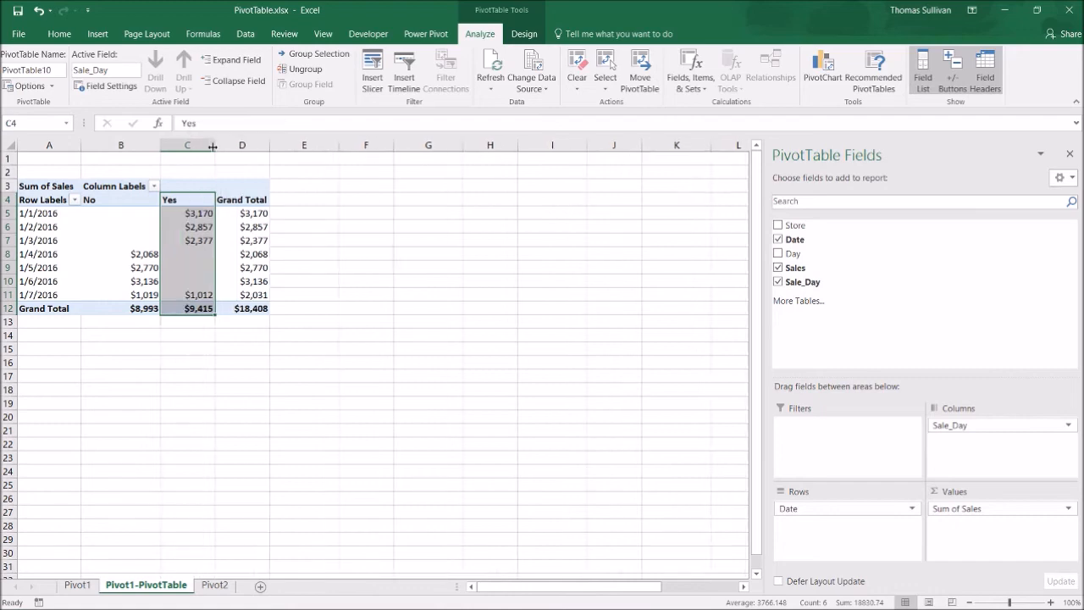
# - Compare the Yes and No sale-day figures with the dates and Sale_Day entries in the Pivot1 source data
pyautogui.click(188, 216)
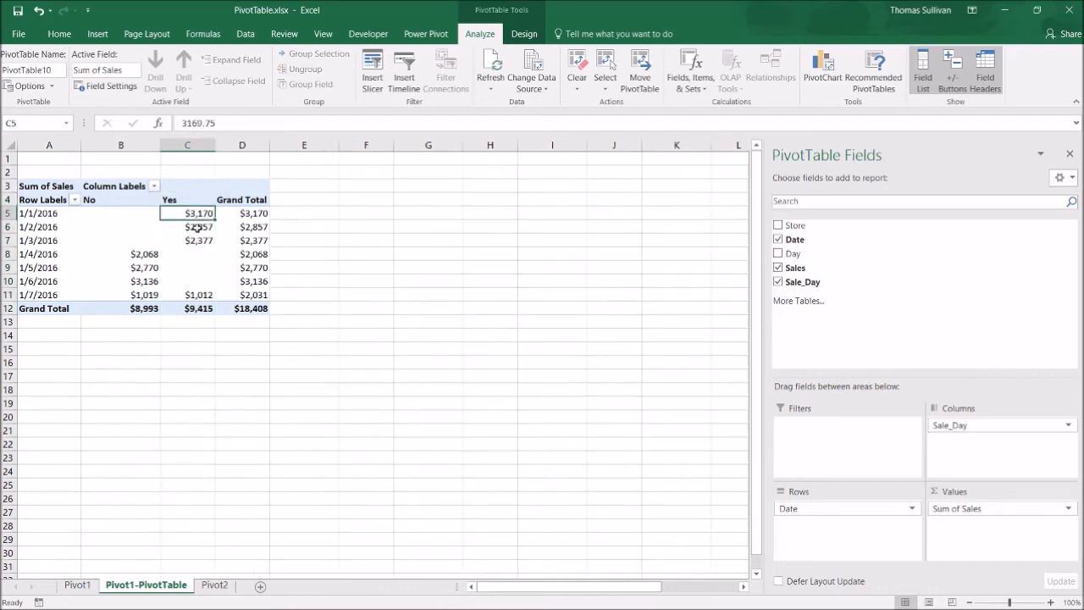
pyautogui.click(77, 584)
pyautogui.click(196, 282)
pyautogui.moveTo(197, 173); pyautogui.dragTo(196, 273)
pyautogui.moveTo(347, 174); pyautogui.dragTo(82, 538)
pyautogui.click(337, 512)
pyautogui.click(105, 527)
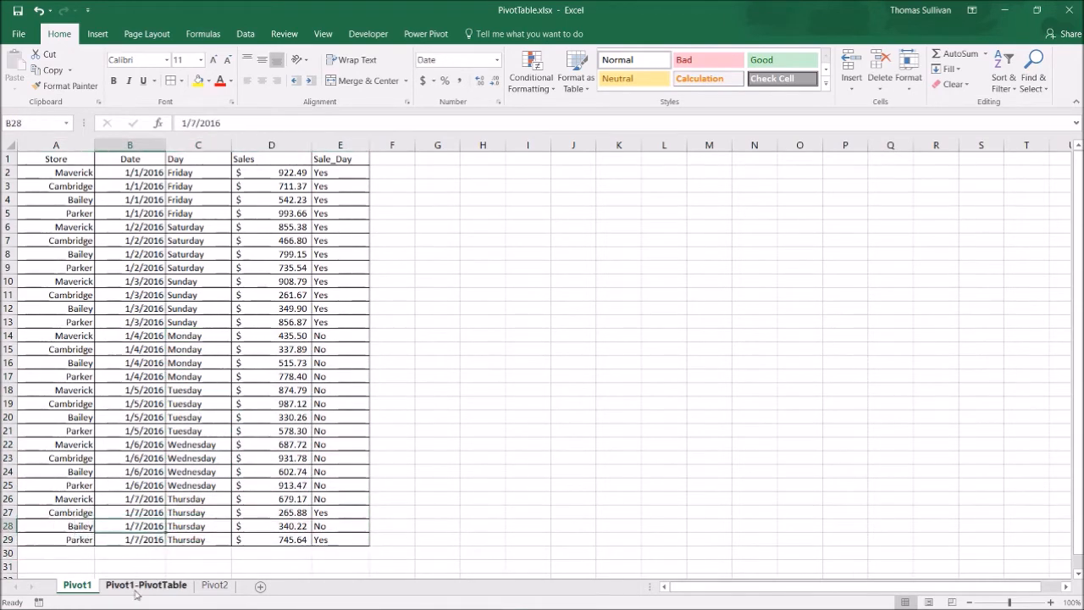
pyautogui.click(135, 588)
pyautogui.click(354, 391)
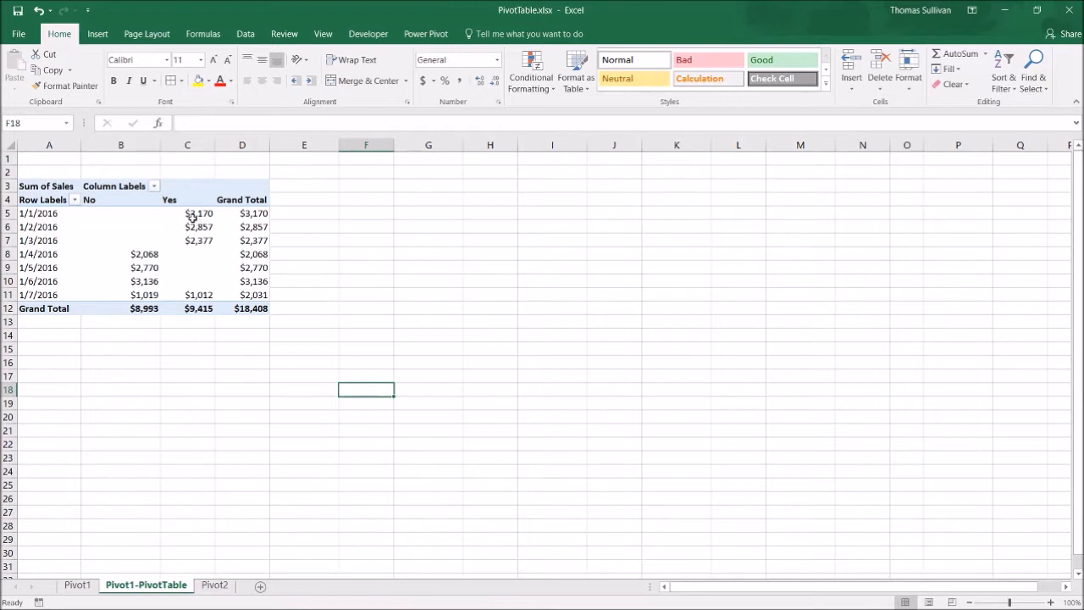
# - Examine the PivotTable's sales per date for the Yes and No sale days and the grand total column
pyautogui.click(22, 214)
pyautogui.click(192, 213)
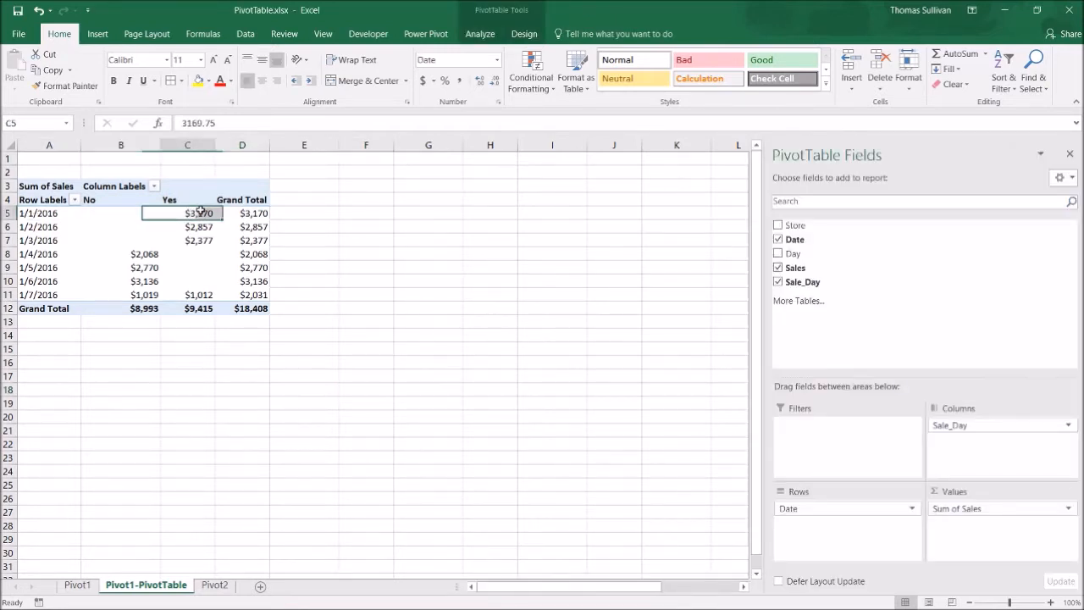
pyautogui.click(193, 227)
pyautogui.click(179, 238)
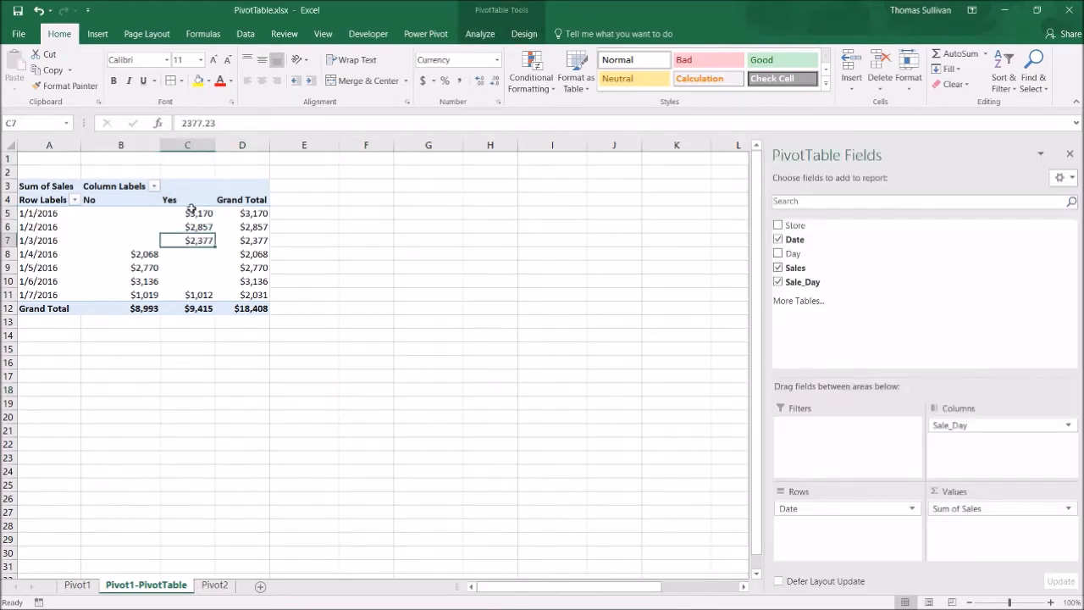
pyautogui.moveTo(256, 214); pyautogui.dragTo(261, 303)
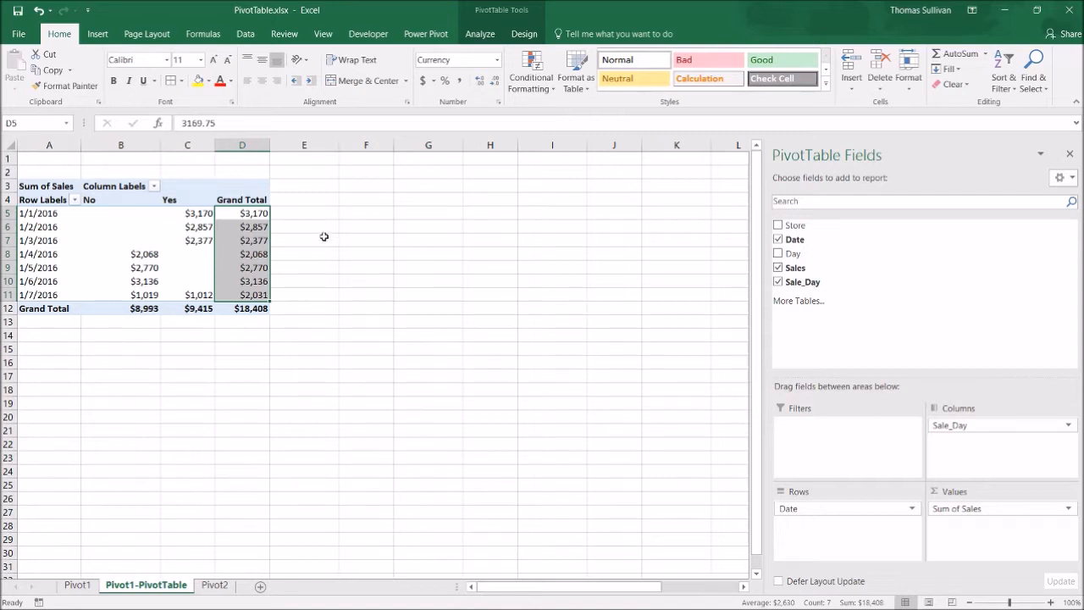
pyautogui.click(148, 256)
pyautogui.click(201, 239)
pyautogui.click(162, 268)
pyautogui.click(203, 227)
pyautogui.click(144, 293)
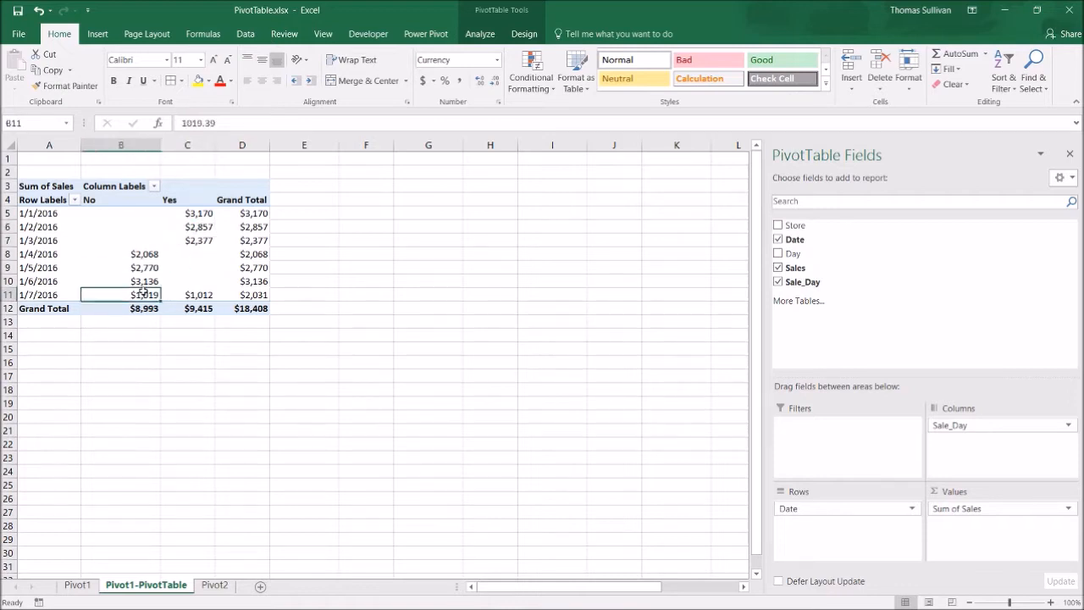
pyautogui.click(194, 219)
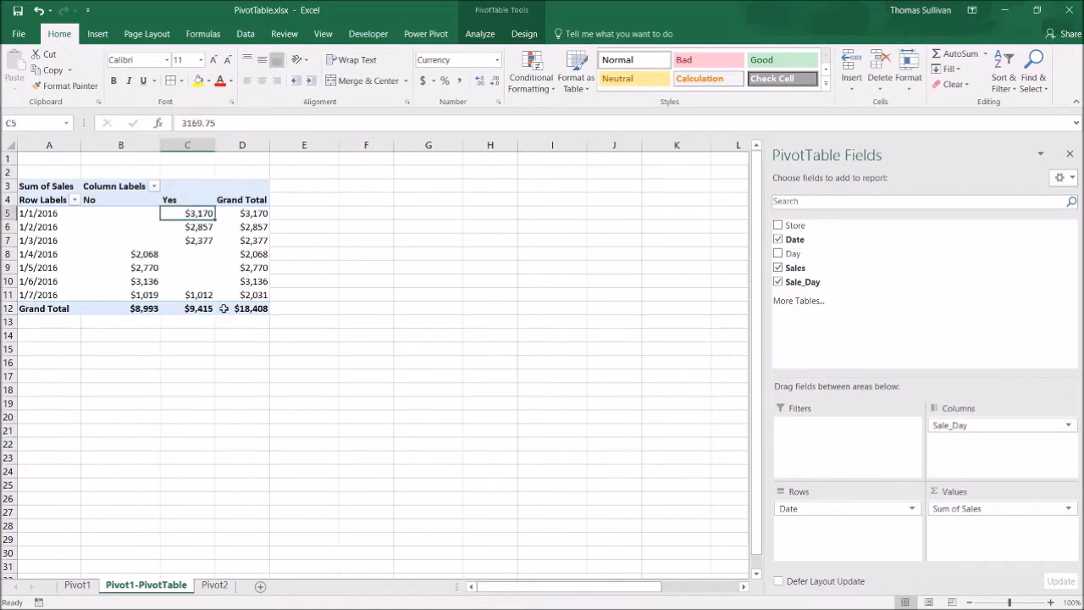
# - Remove the Sale_Day field from the PivotTable and move Date from the rows back to the columns
pyautogui.moveTo(224, 308)
pyautogui.moveTo(982, 428); pyautogui.dragTo(926, 358)
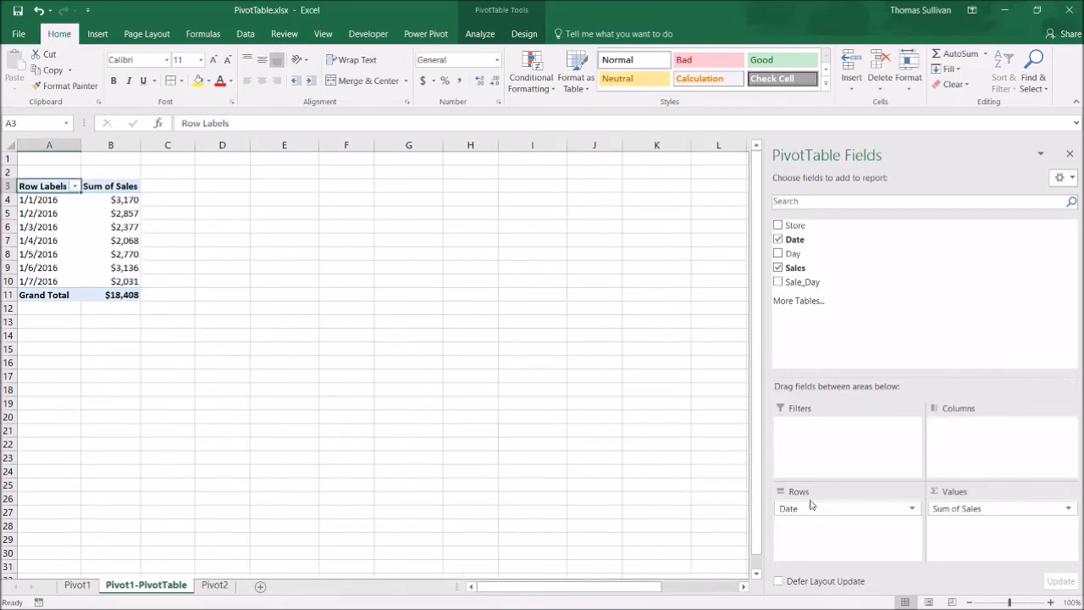
pyautogui.moveTo(812, 508); pyautogui.dragTo(992, 436)
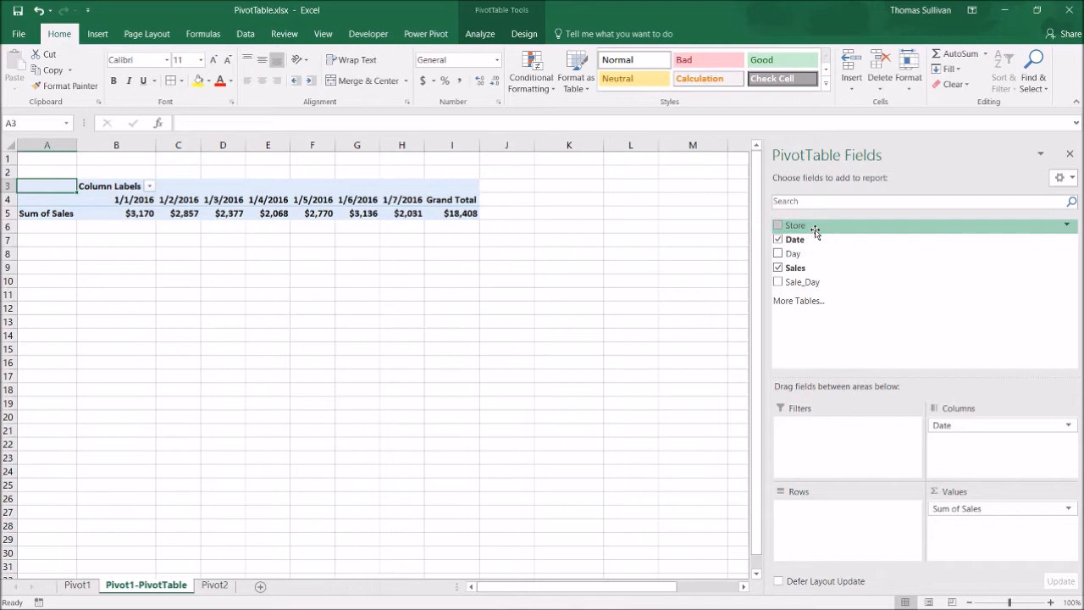
# - Add the Store field to the PivotTable's rows and review the daily sales and grand totals for Bailey and Parker
pyautogui.moveTo(814, 231); pyautogui.dragTo(850, 523)
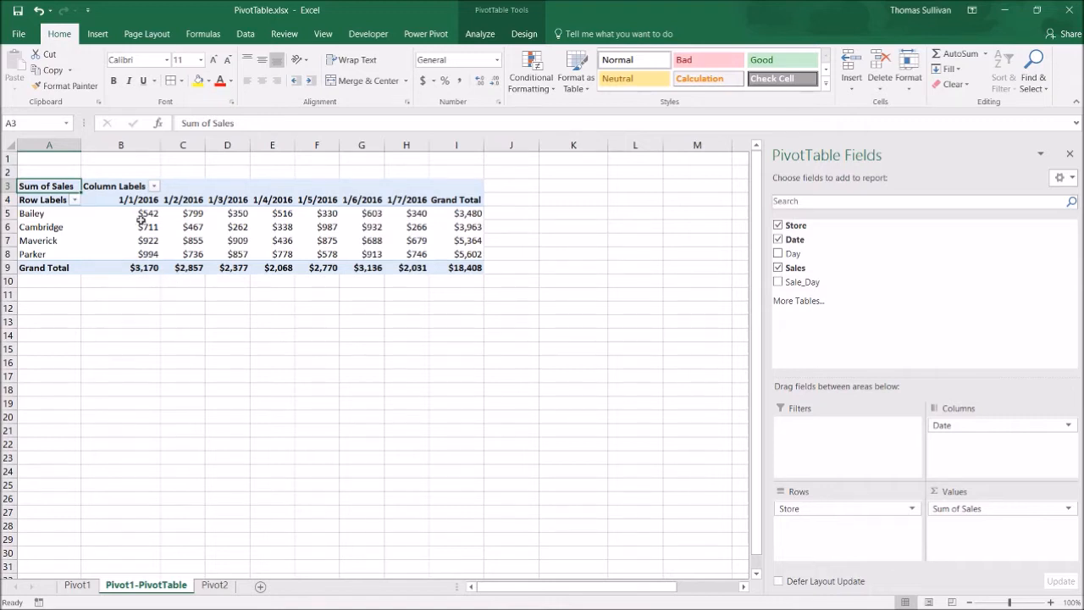
pyautogui.moveTo(144, 214); pyautogui.dragTo(435, 213)
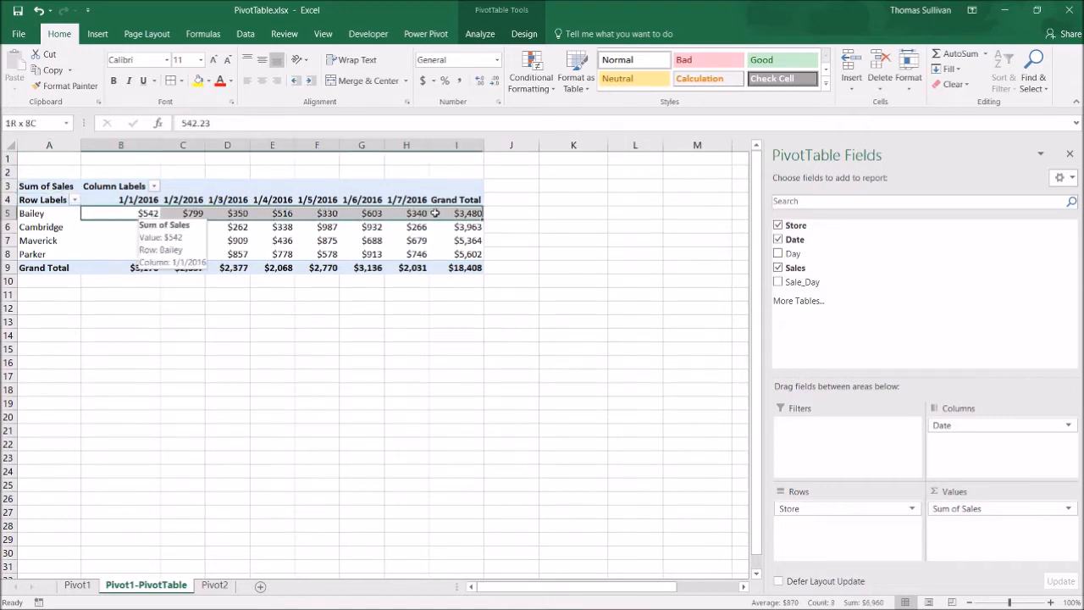
pyautogui.moveTo(139, 254); pyautogui.dragTo(474, 254)
pyautogui.click(121, 256)
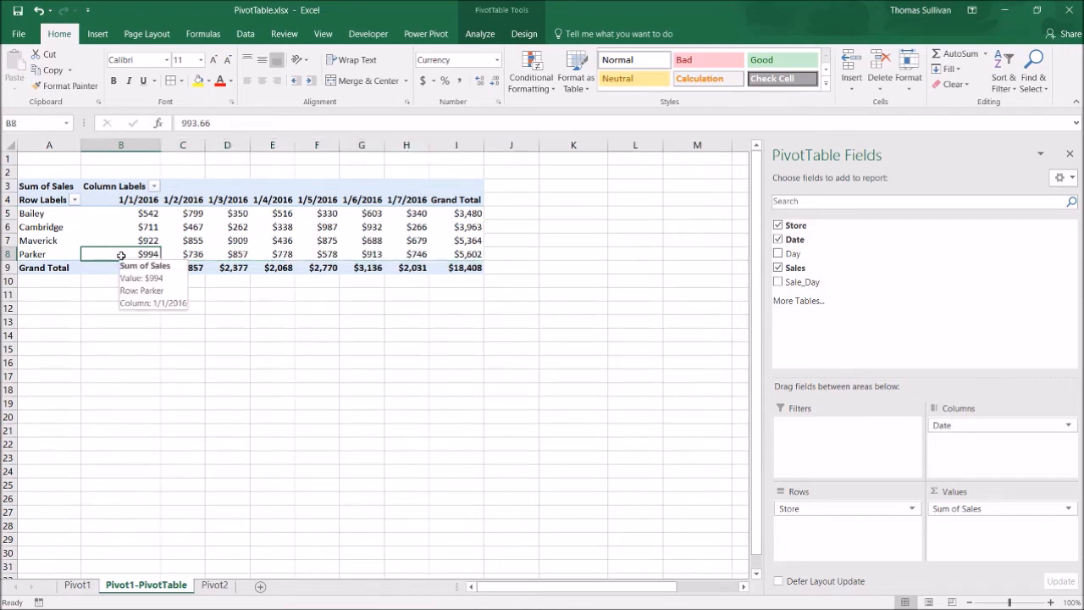
pyautogui.moveTo(113, 255); pyautogui.dragTo(428, 253)
pyautogui.click(462, 252)
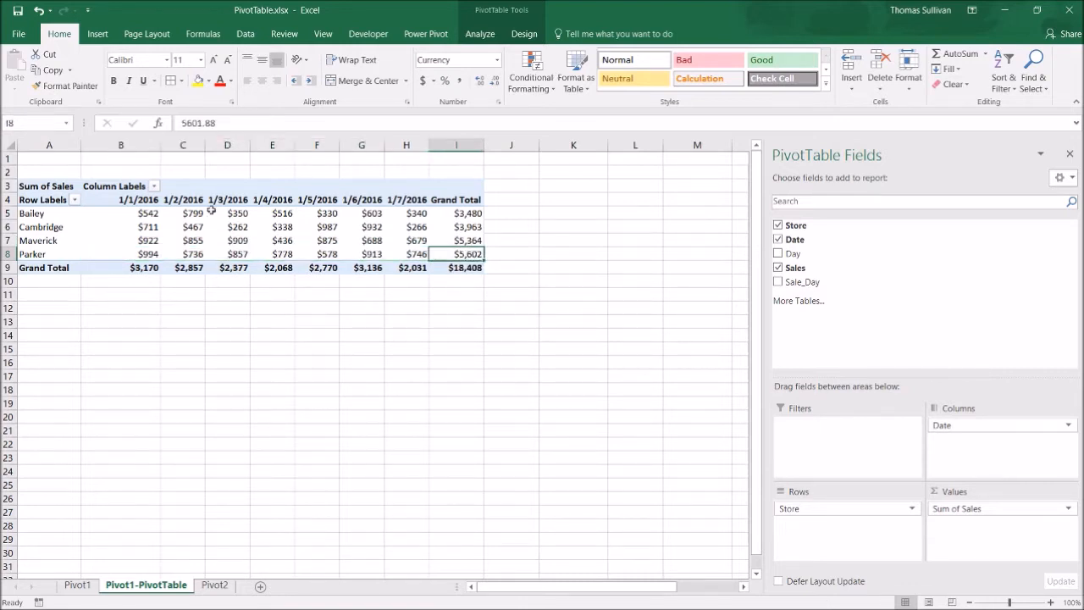
pyautogui.moveTo(138, 215); pyautogui.dragTo(428, 215)
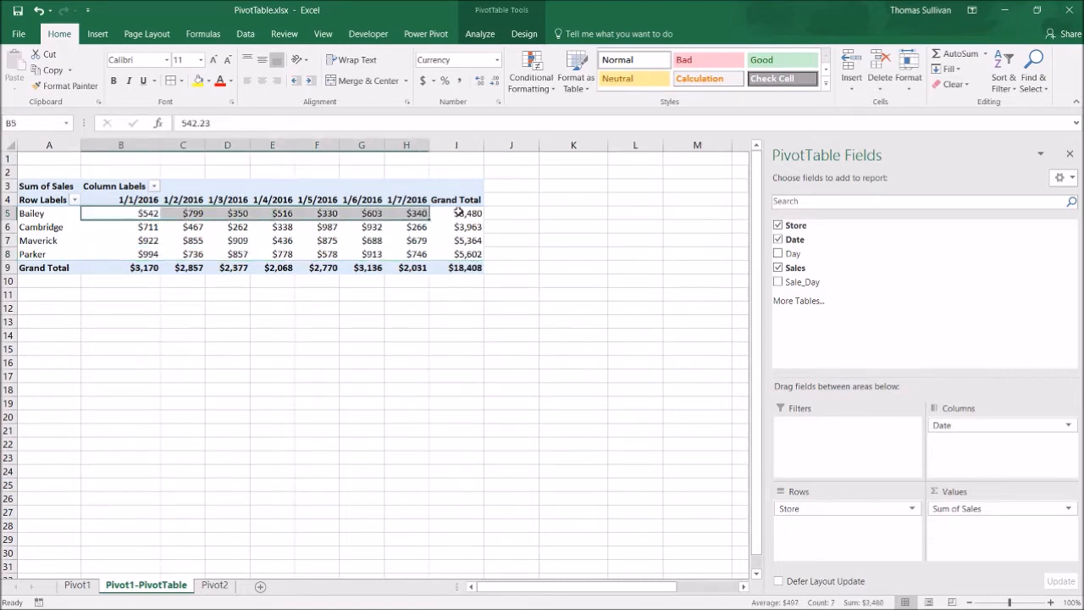
pyautogui.click(458, 213)
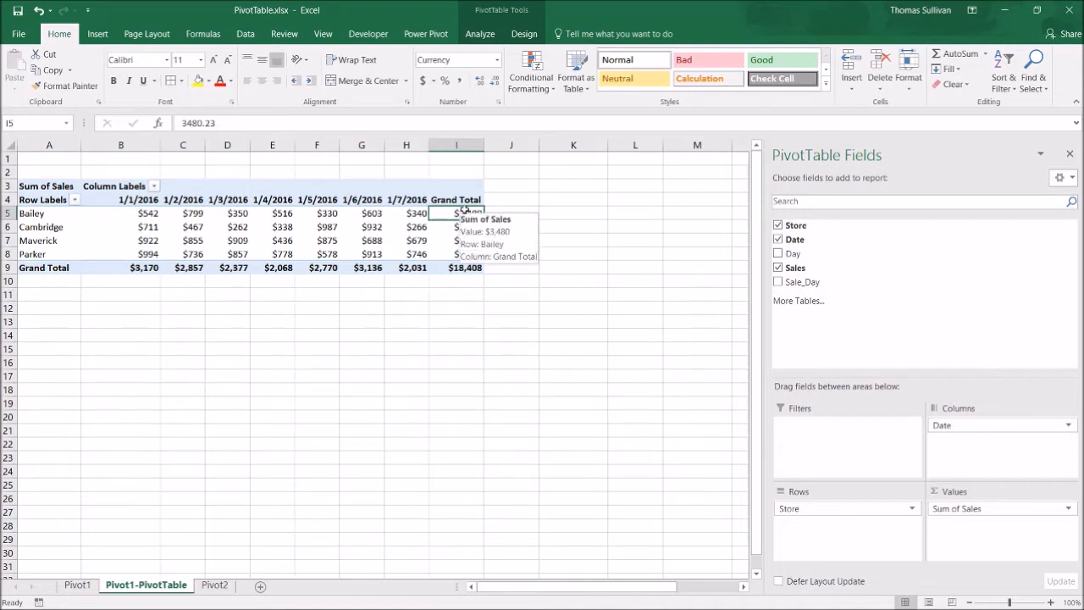
# - Replace the Date field with Day in the PivotTable's columns and narrow column B
pyautogui.moveTo(410, 203); pyautogui.dragTo(407, 269)
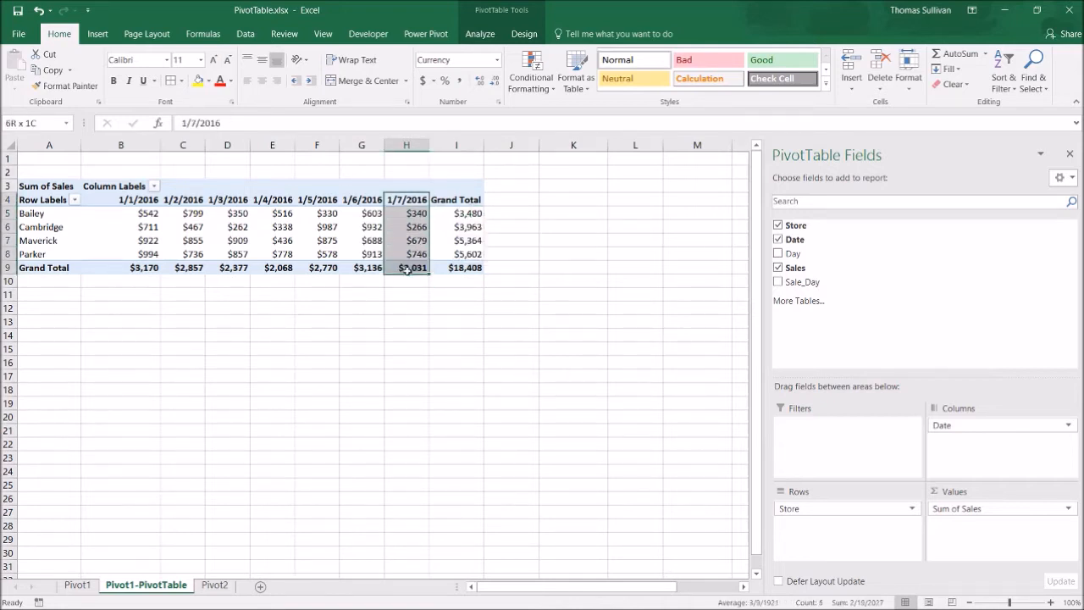
pyautogui.moveTo(149, 204); pyautogui.dragTo(146, 269)
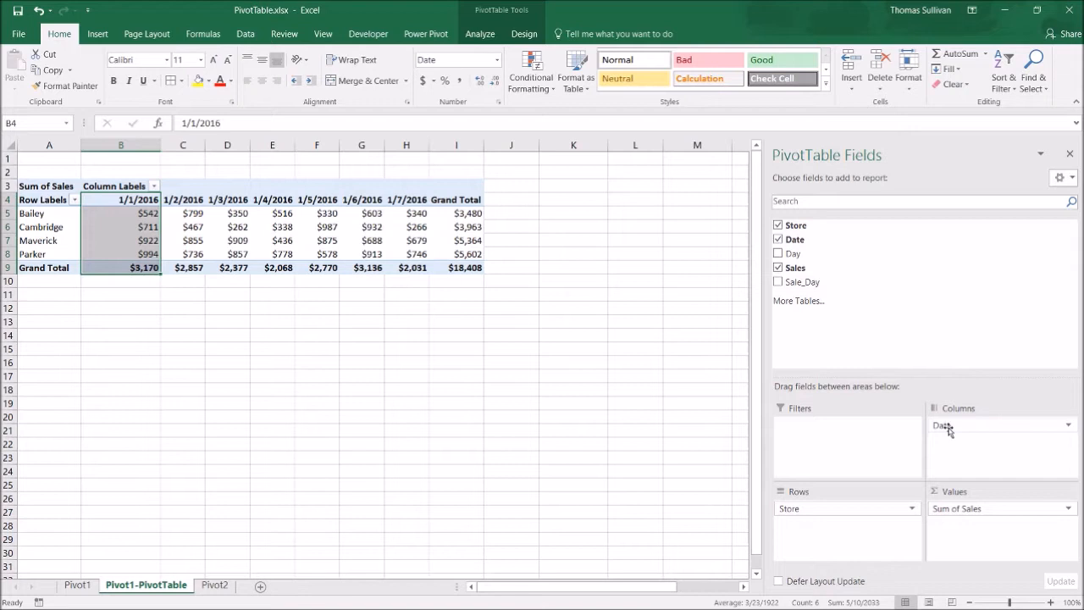
pyautogui.moveTo(948, 428); pyautogui.dragTo(872, 269)
pyautogui.moveTo(804, 254); pyautogui.dragTo(965, 433)
pyautogui.click(370, 347)
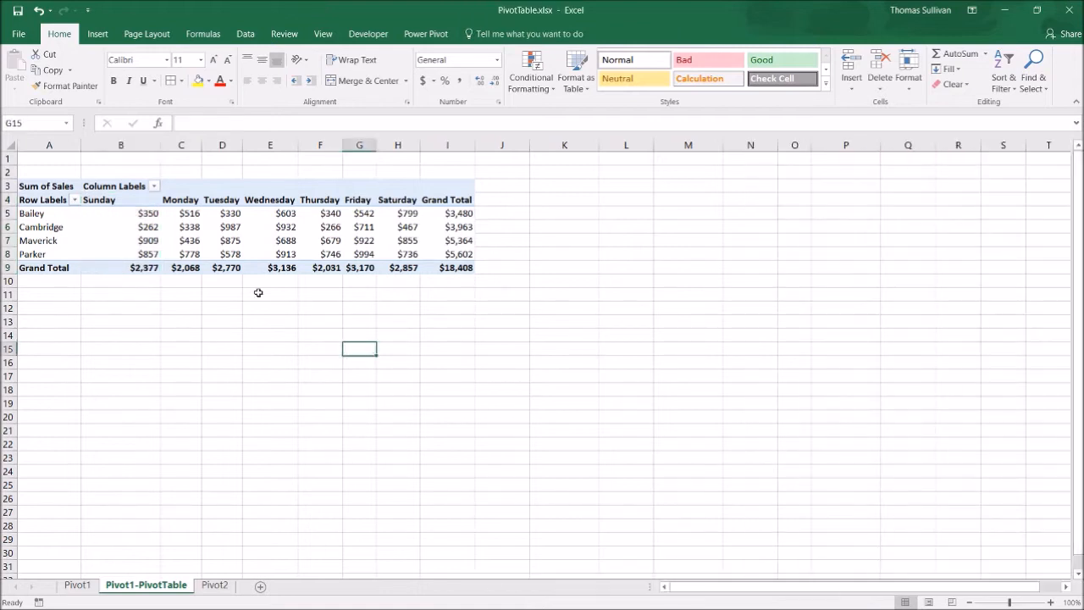
pyautogui.moveTo(161, 145); pyautogui.dragTo(143, 145)
# - Examine the stores' sales by weekday, comparing the Monday and Thursday columns and their grand totals
pyautogui.moveTo(113, 204); pyautogui.dragTo(383, 219)
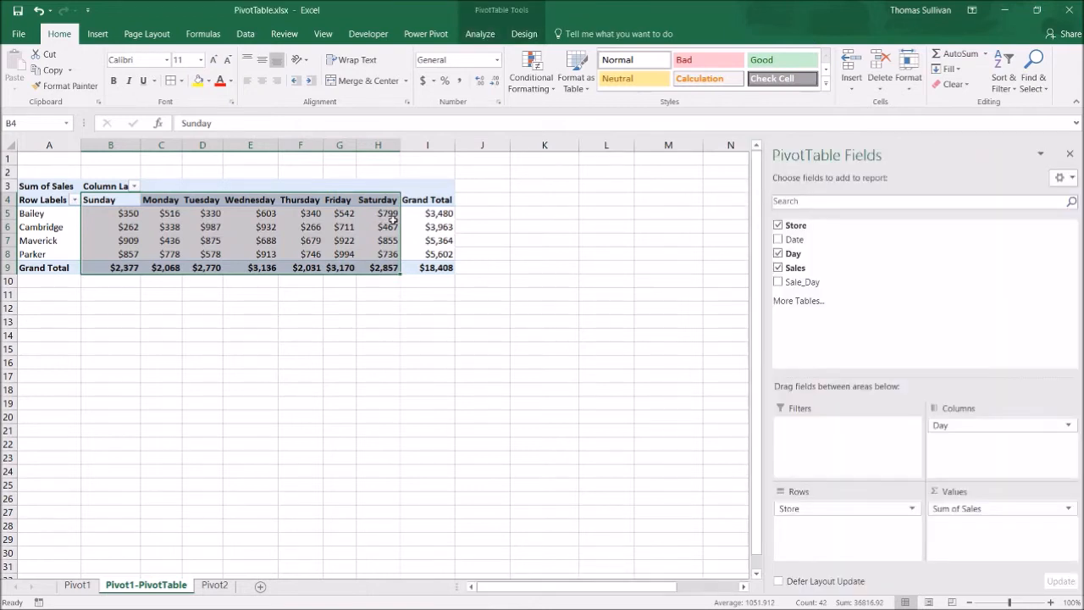
pyautogui.moveTo(394, 220)
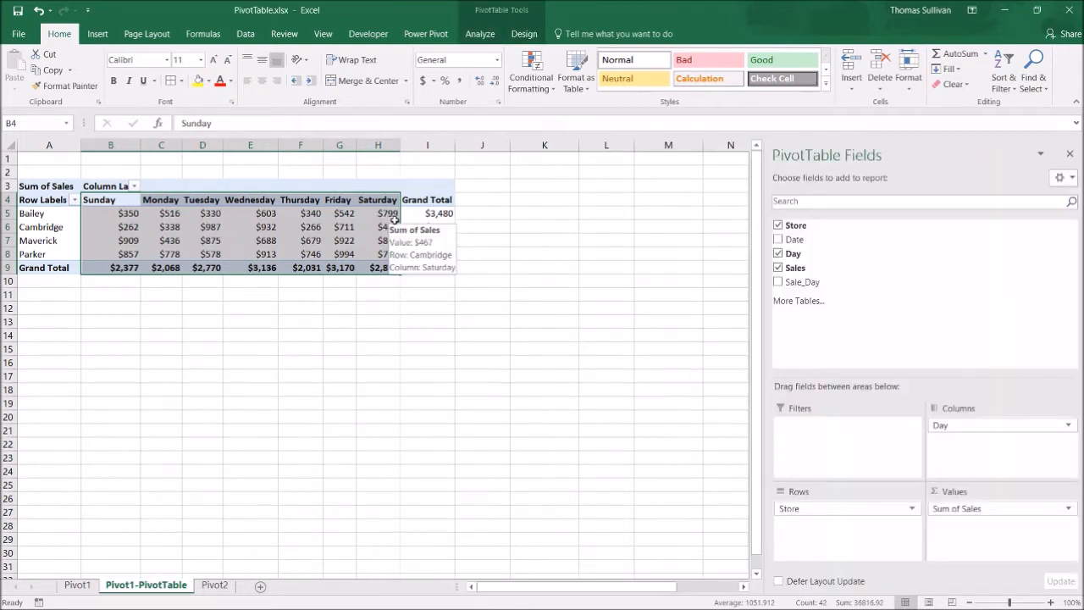
pyautogui.click(334, 293)
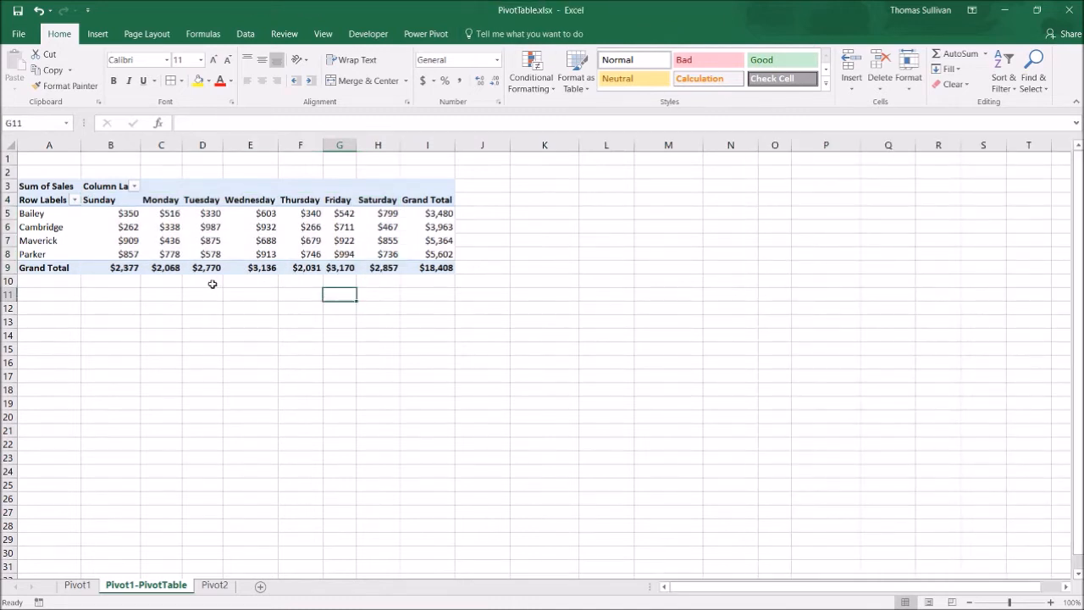
pyautogui.click(301, 144)
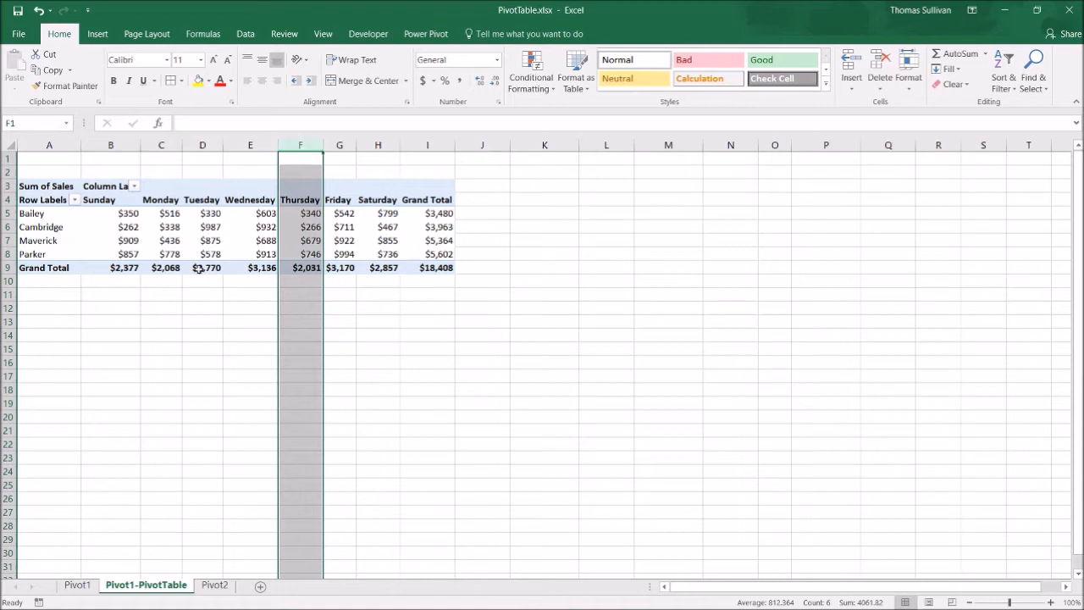
pyautogui.click(165, 146)
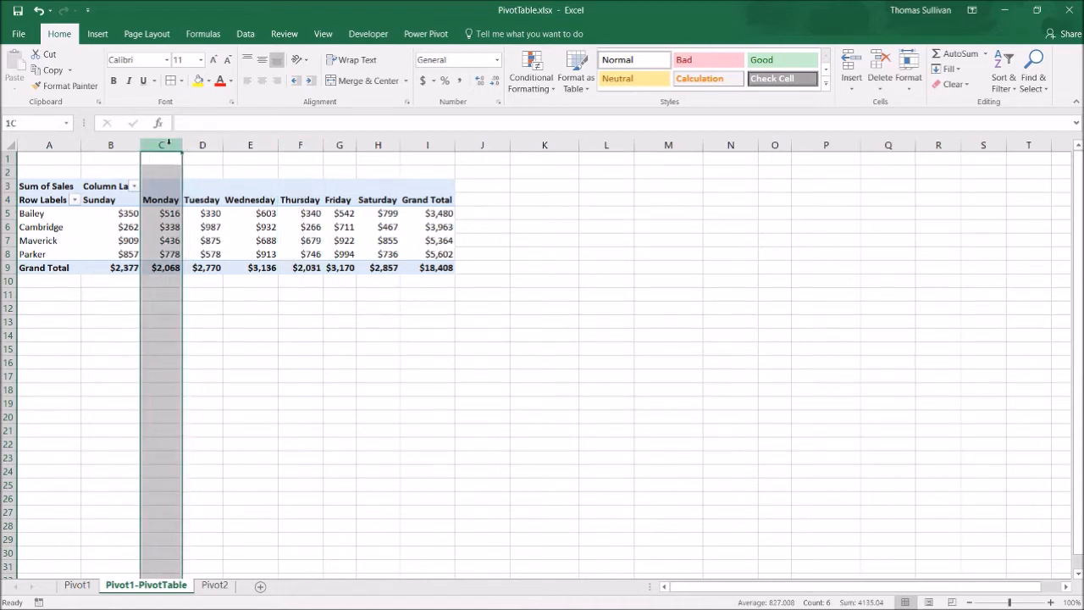
pyautogui.click(301, 146)
pyautogui.click(167, 144)
pyautogui.click(301, 146)
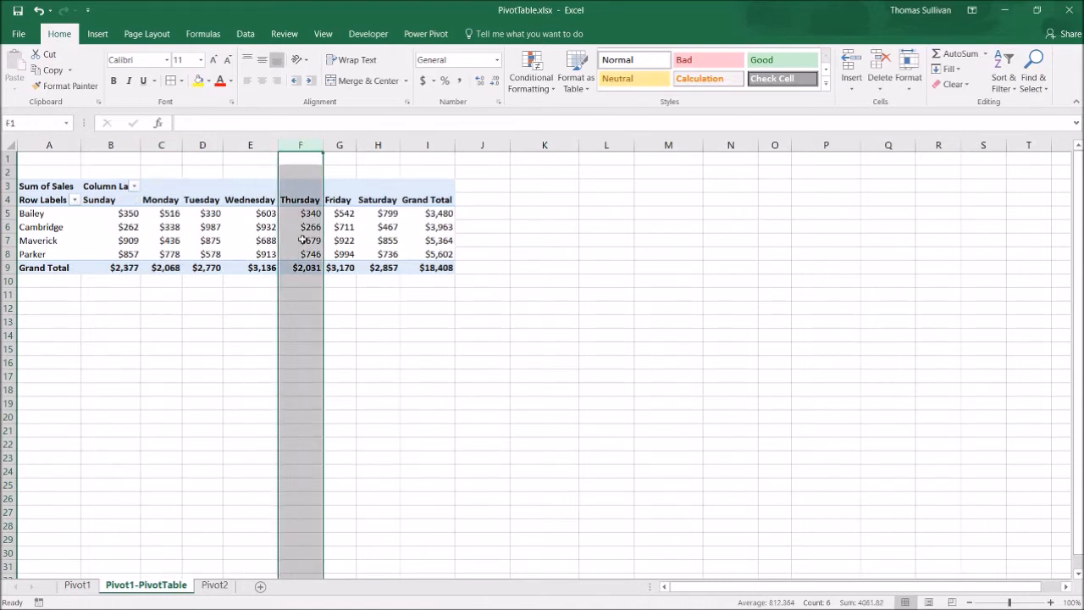
pyautogui.click(301, 269)
pyautogui.click(169, 267)
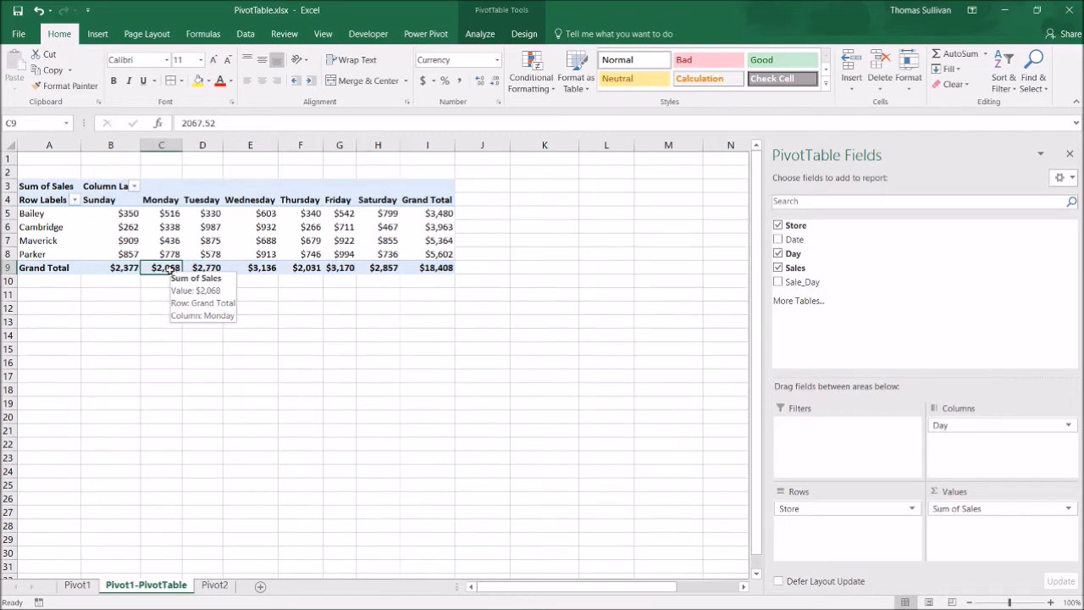
pyautogui.click(212, 241)
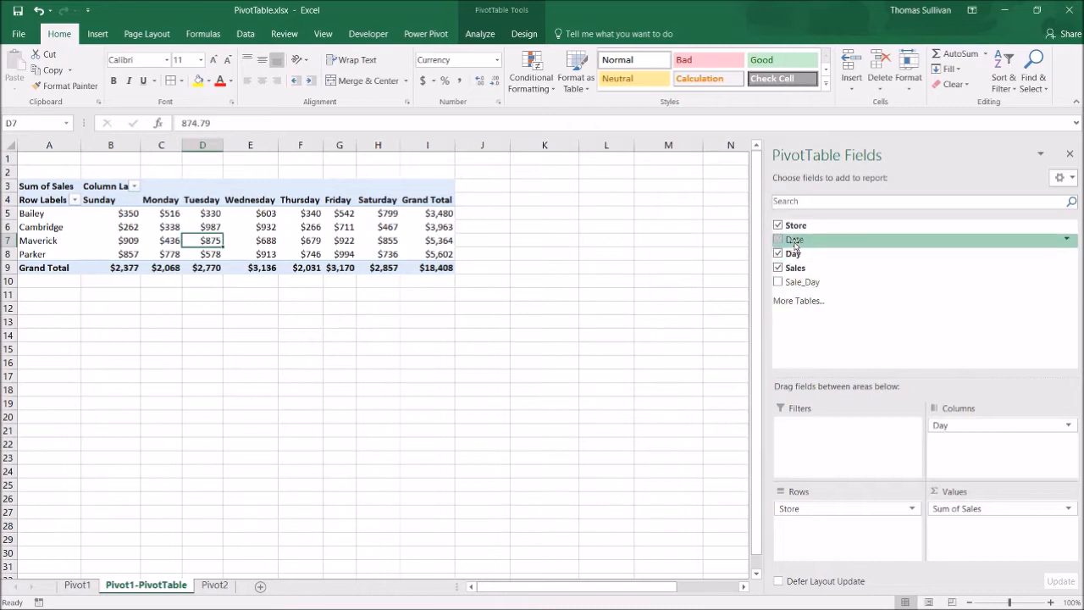
# - Add Sale_Day as a report filter, allow multiple items, and limit the PivotTable to the Yes sale days
pyautogui.moveTo(793, 282); pyautogui.dragTo(811, 448)
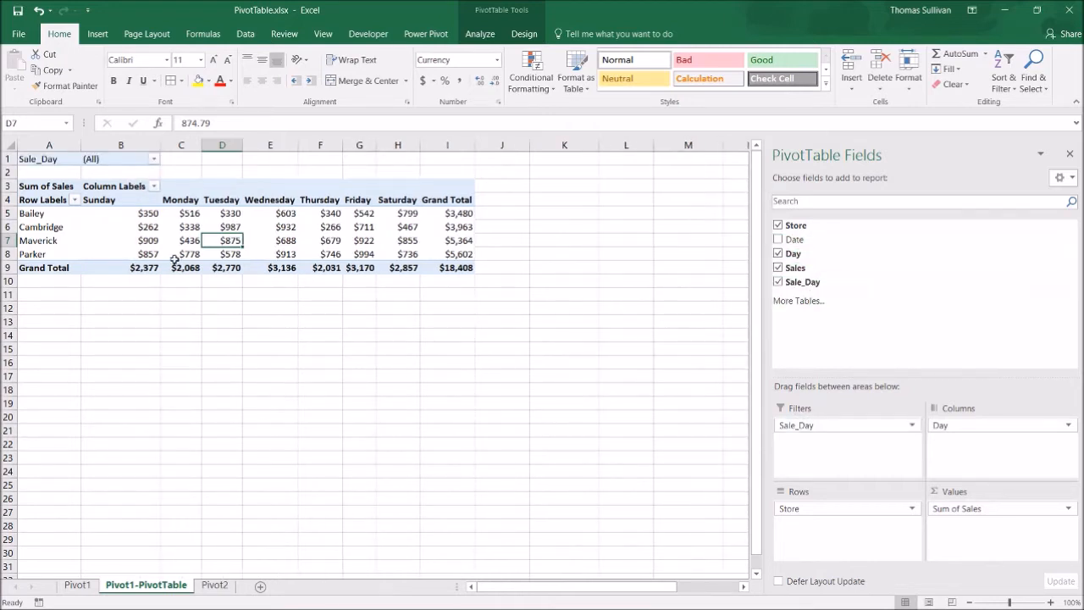
pyautogui.click(152, 159)
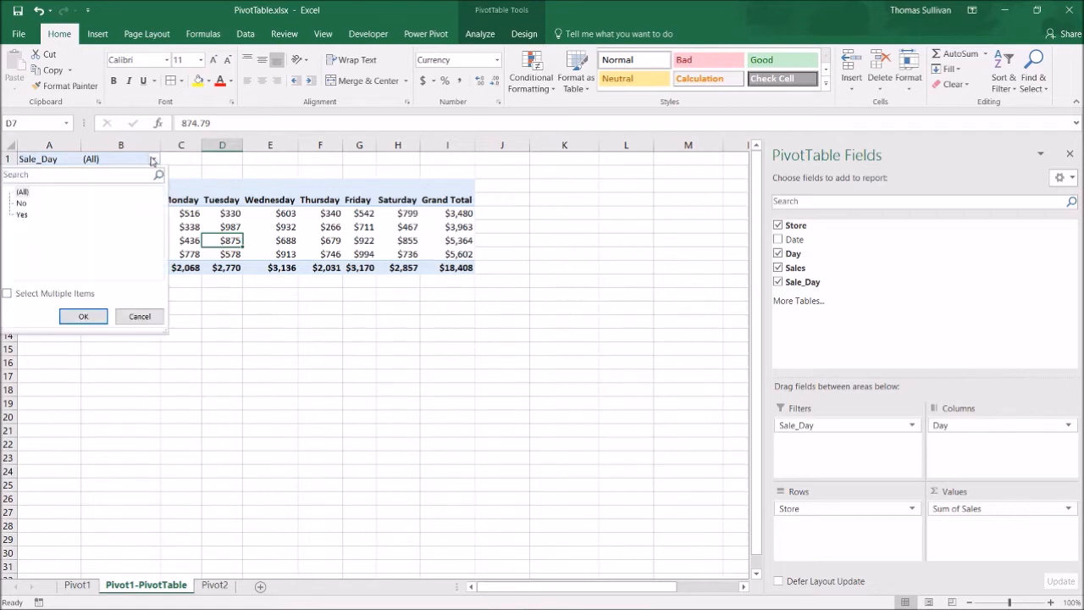
pyautogui.click(19, 295)
pyautogui.click(83, 316)
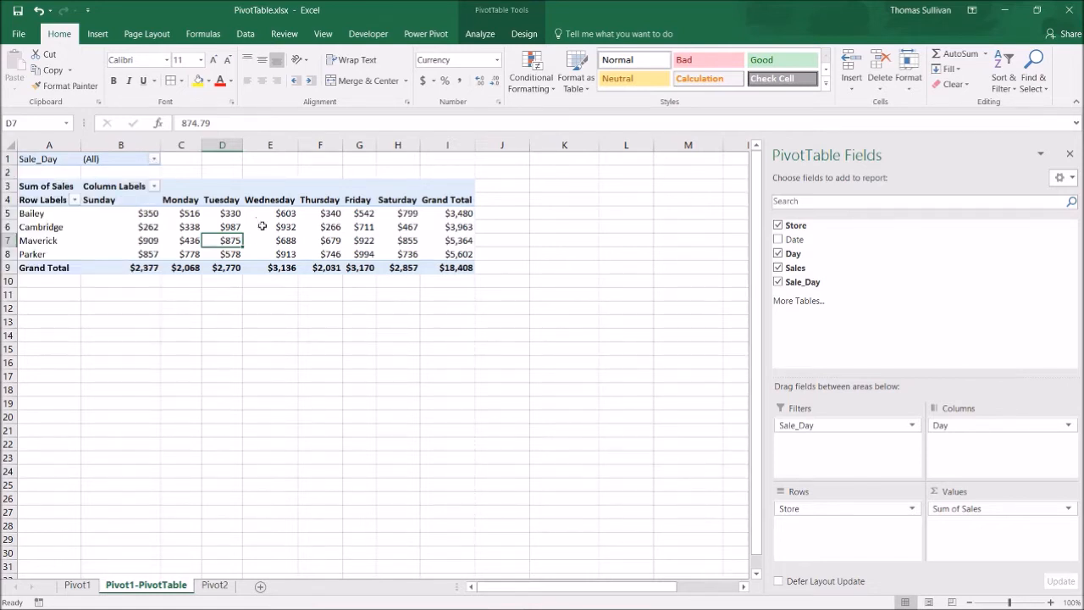
pyautogui.click(153, 161)
pyautogui.click(31, 205)
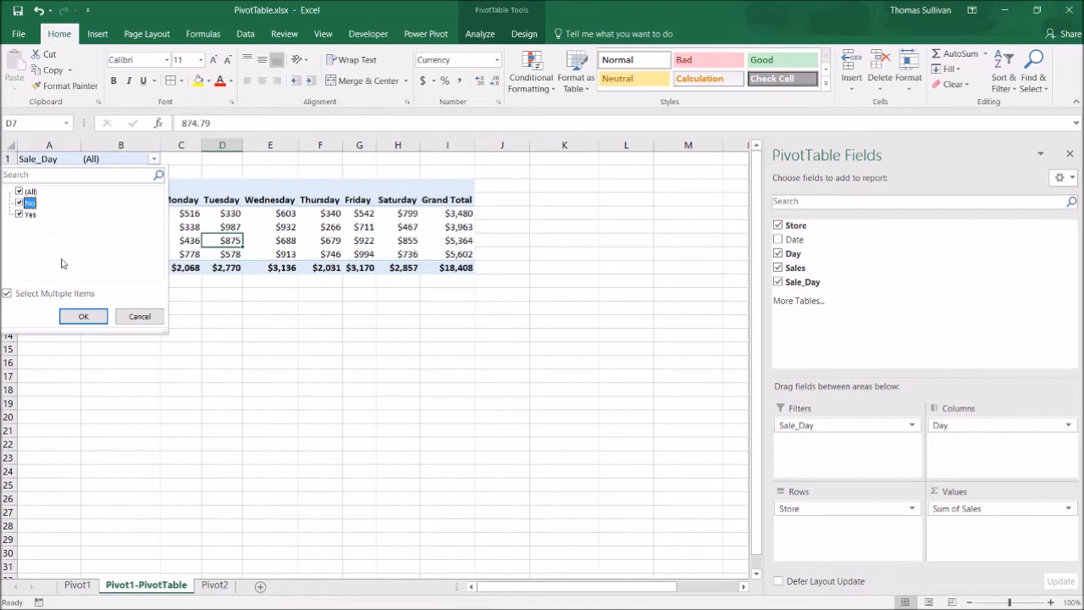
pyautogui.click(18, 203)
pyautogui.click(83, 316)
# - Review the filtered weekday sales per store, including the Thursday values for Cambridge and Parker
pyautogui.click(170, 282)
pyautogui.moveTo(146, 212); pyautogui.dragTo(270, 267)
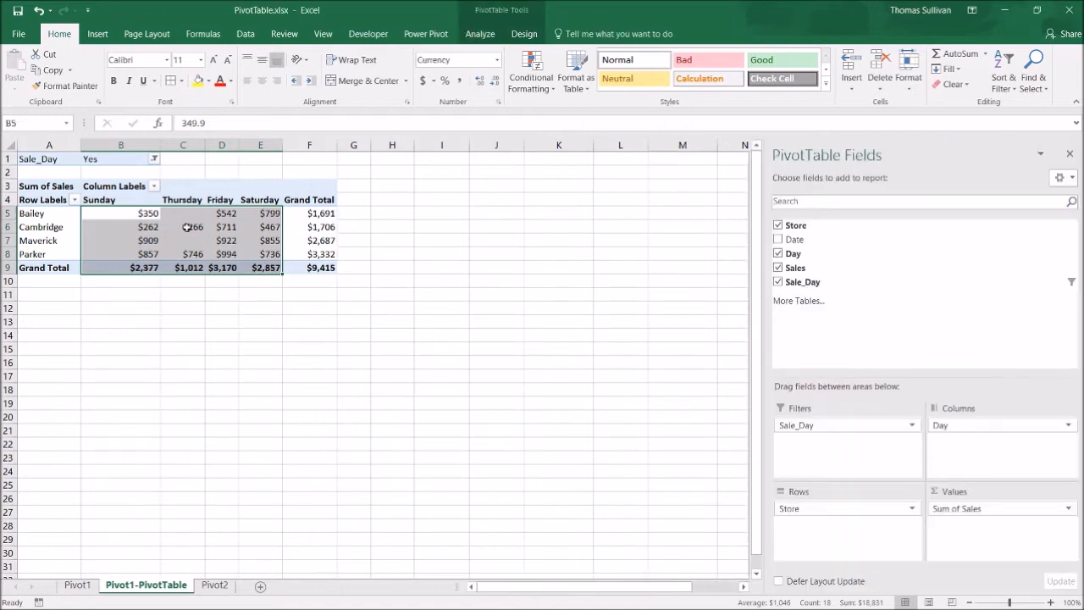
pyautogui.click(186, 227)
pyautogui.click(193, 254)
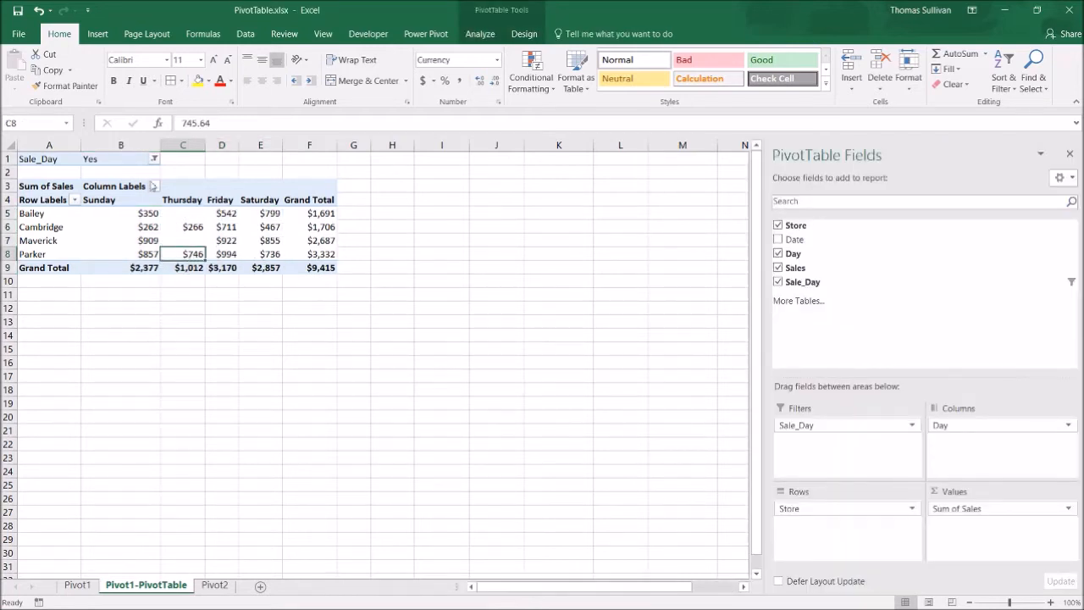
# - Switch the Sale_Day filter to No and review the Monday and Wednesday sales
pyautogui.click(154, 160)
pyautogui.click(27, 203)
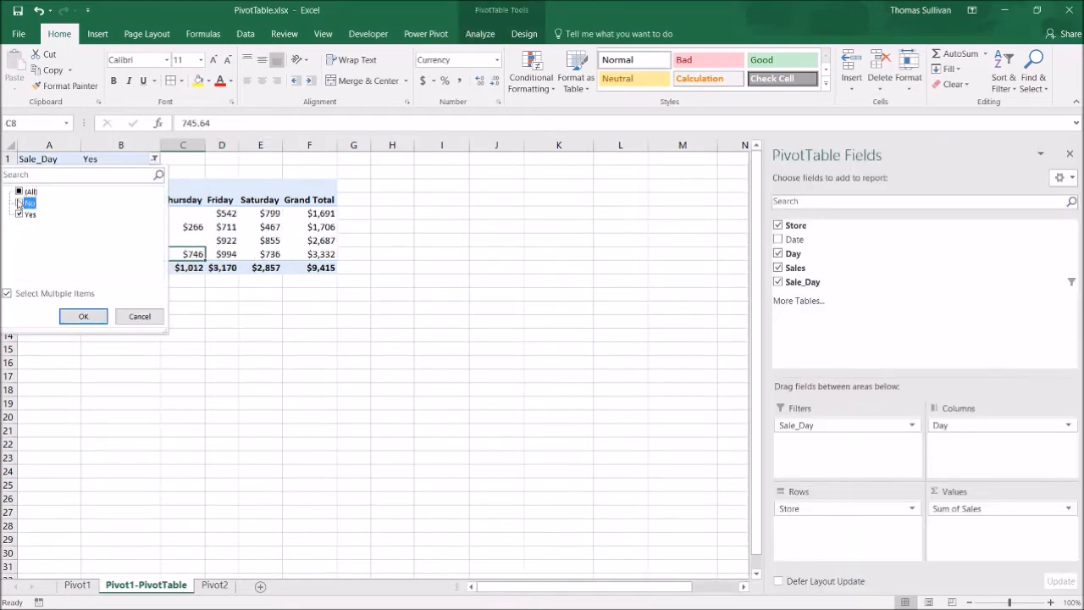
pyautogui.click(83, 315)
pyautogui.click(251, 284)
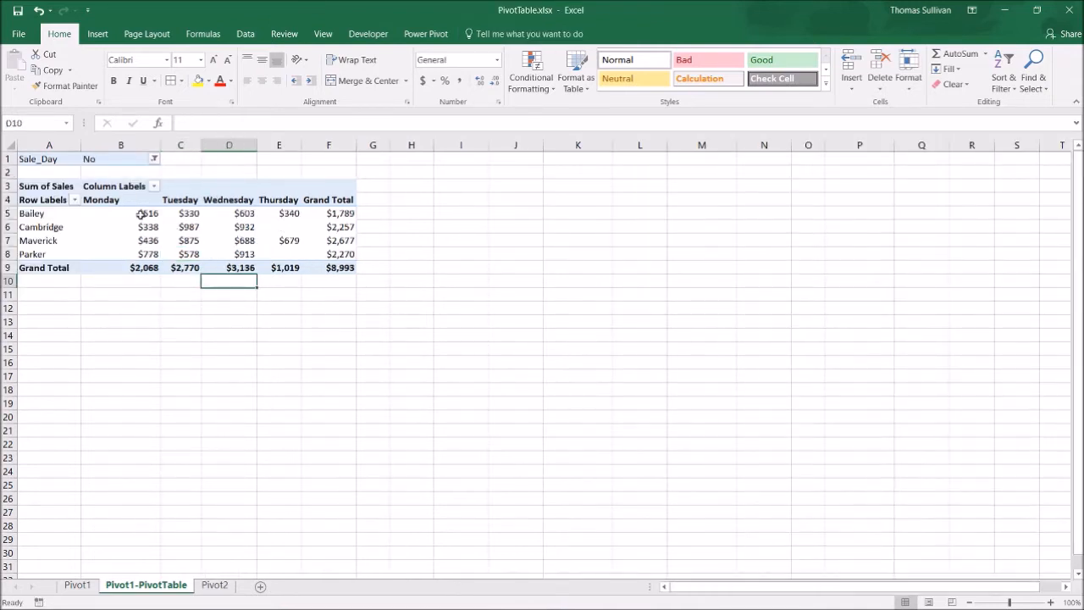
pyautogui.click(140, 212)
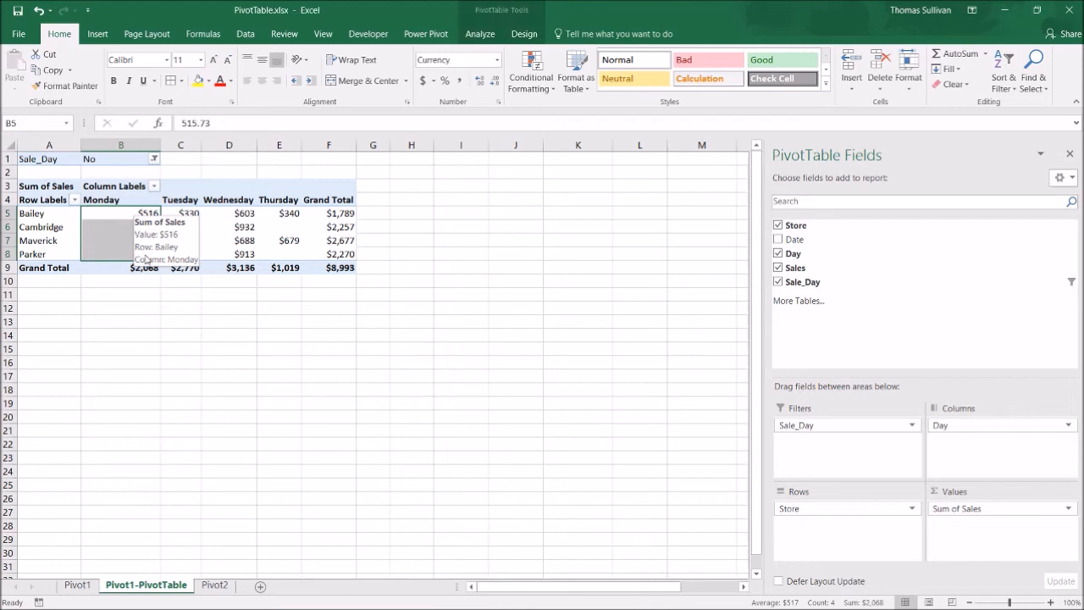
pyautogui.click(225, 269)
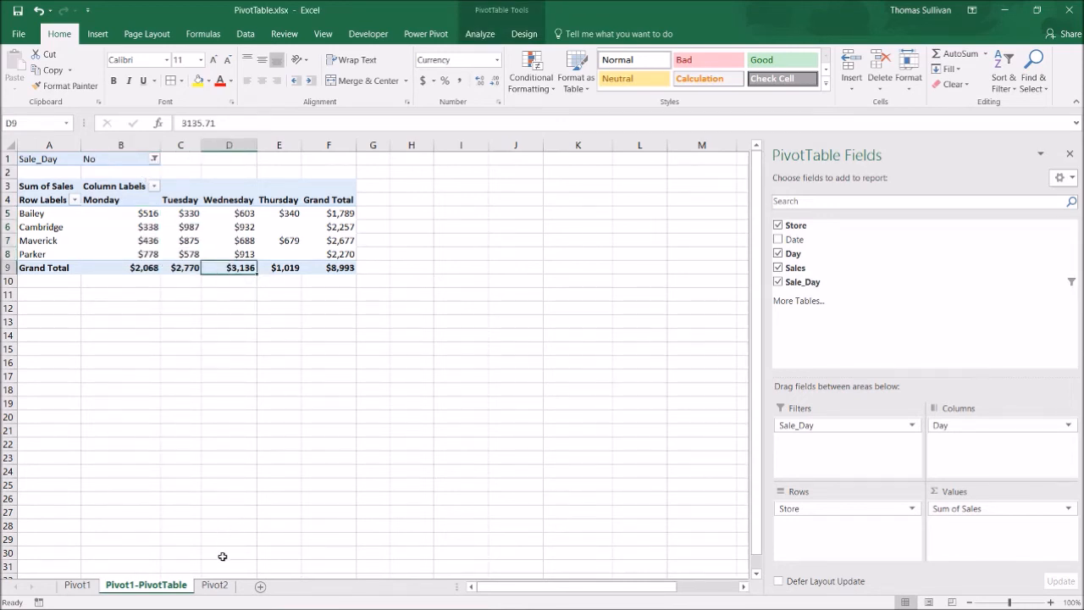
# - Open the Pivot2 sheet and look through its Animal column
pyautogui.click(227, 586)
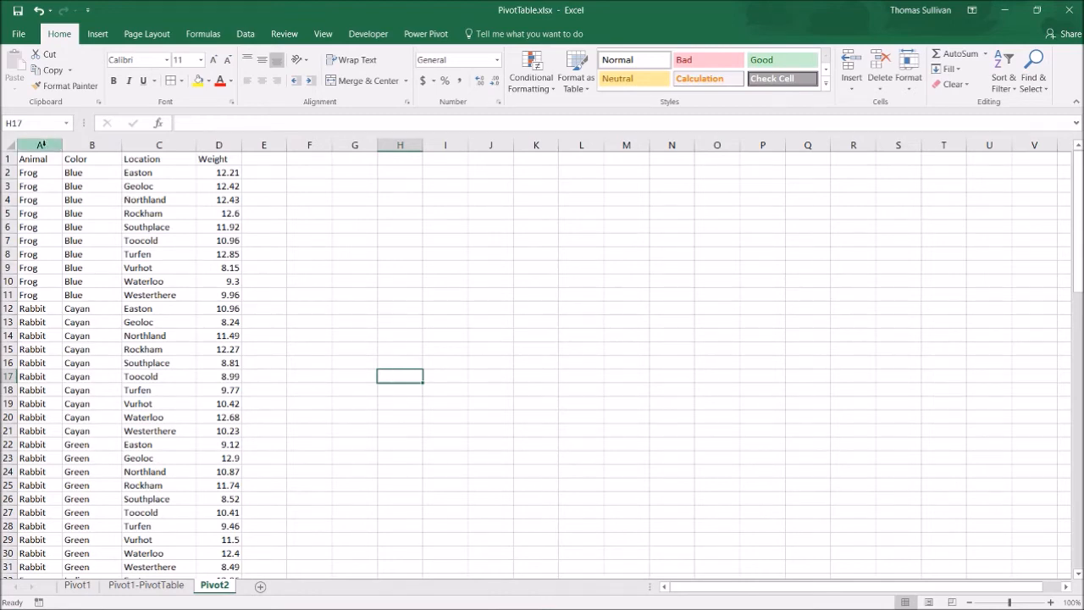
pyautogui.click(40, 145)
pyautogui.scroll(-9, 104, 259)
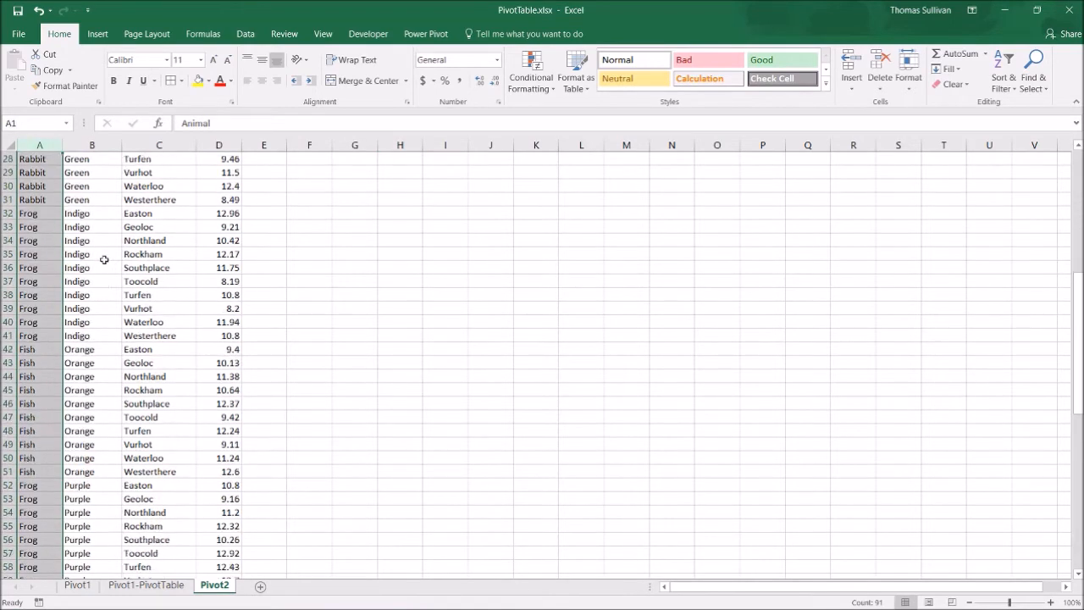
pyautogui.scroll(-15, 103, 259)
pyautogui.scroll(7, 103, 259)
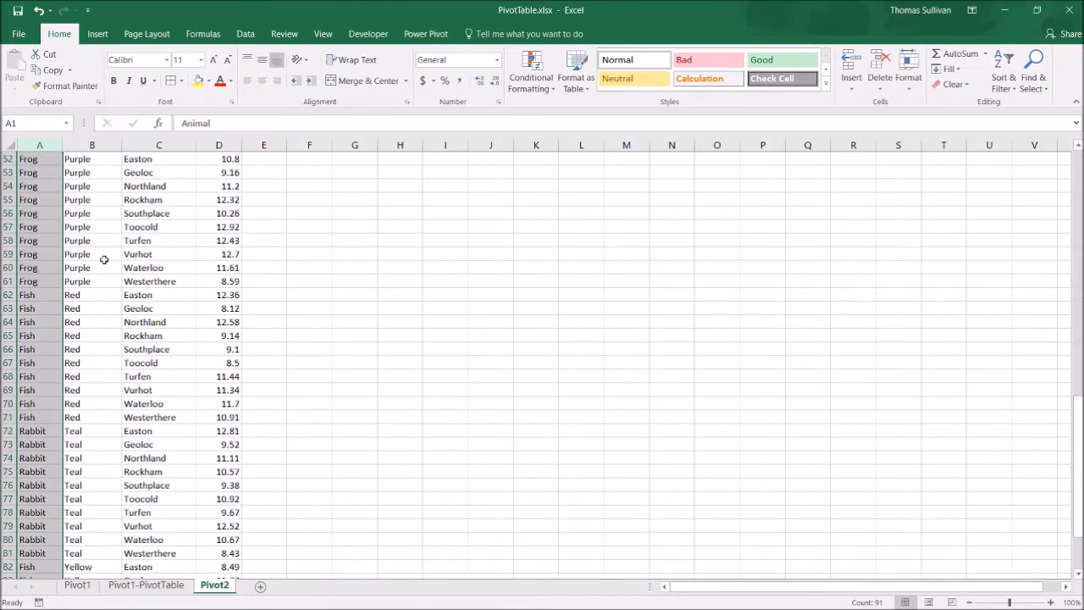
pyautogui.scroll(17, 91, 305)
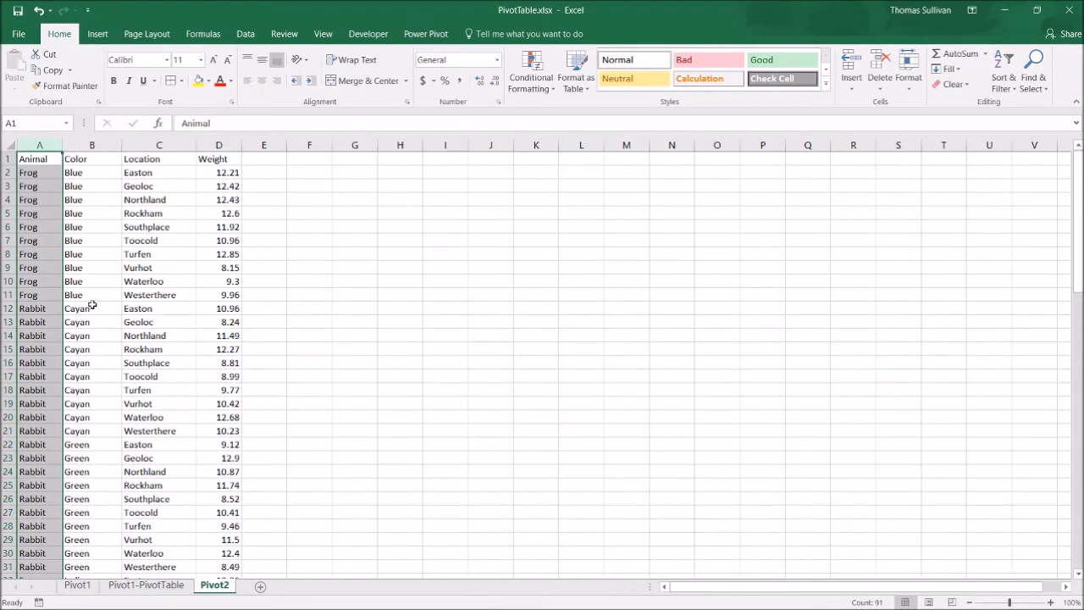
# - Examine the Location entries and the rows for the blue frogs in the Pivot2 data
pyautogui.click(146, 228)
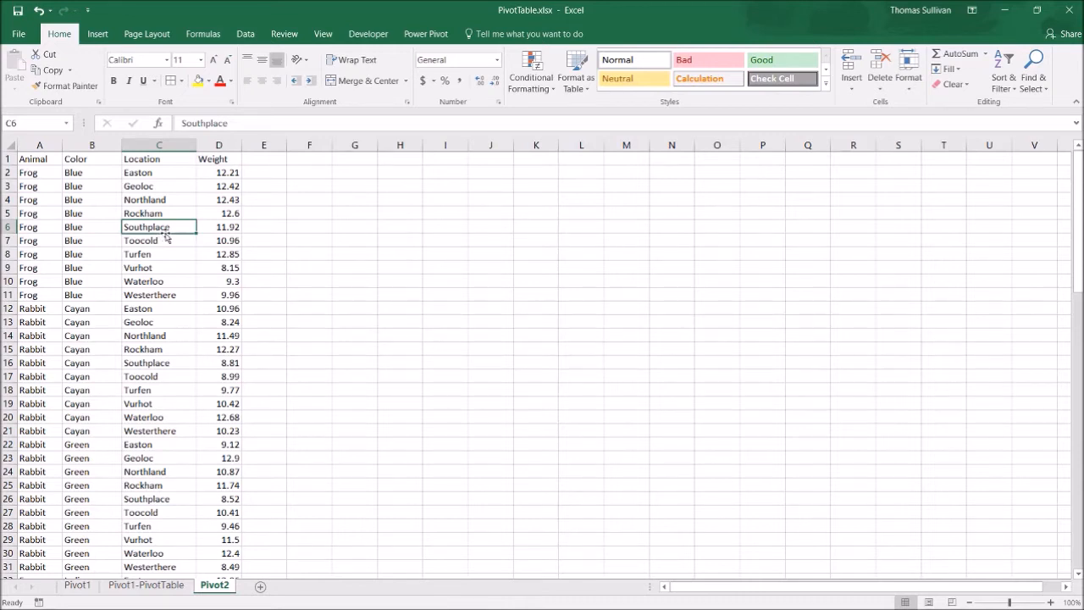
pyautogui.moveTo(91, 174); pyautogui.dragTo(42, 295)
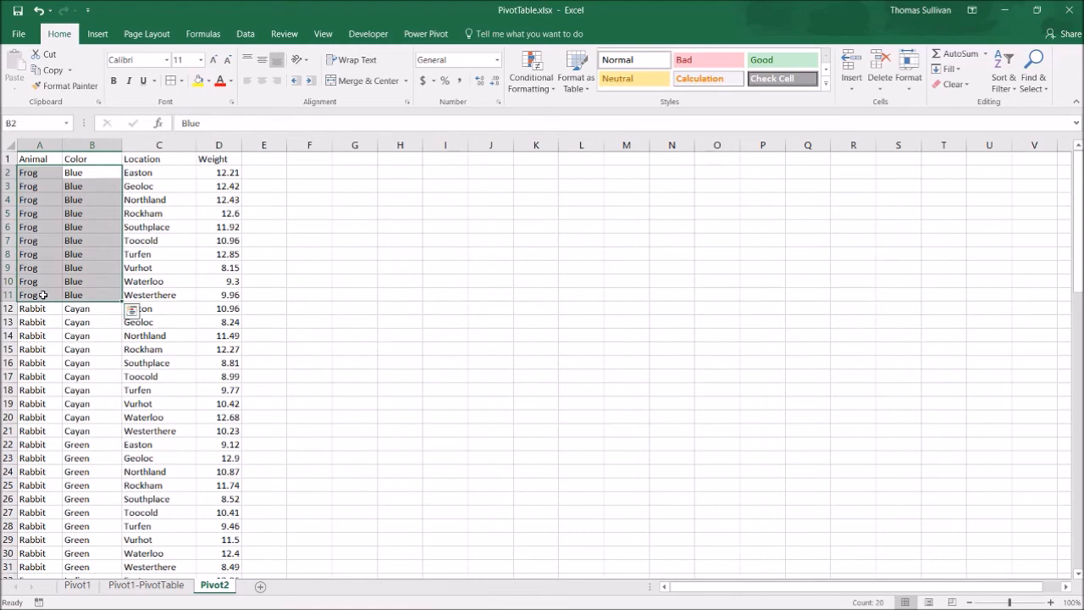
pyautogui.scroll(-5, 31, 245)
pyautogui.scroll(5, 38, 254)
pyautogui.click(91, 213)
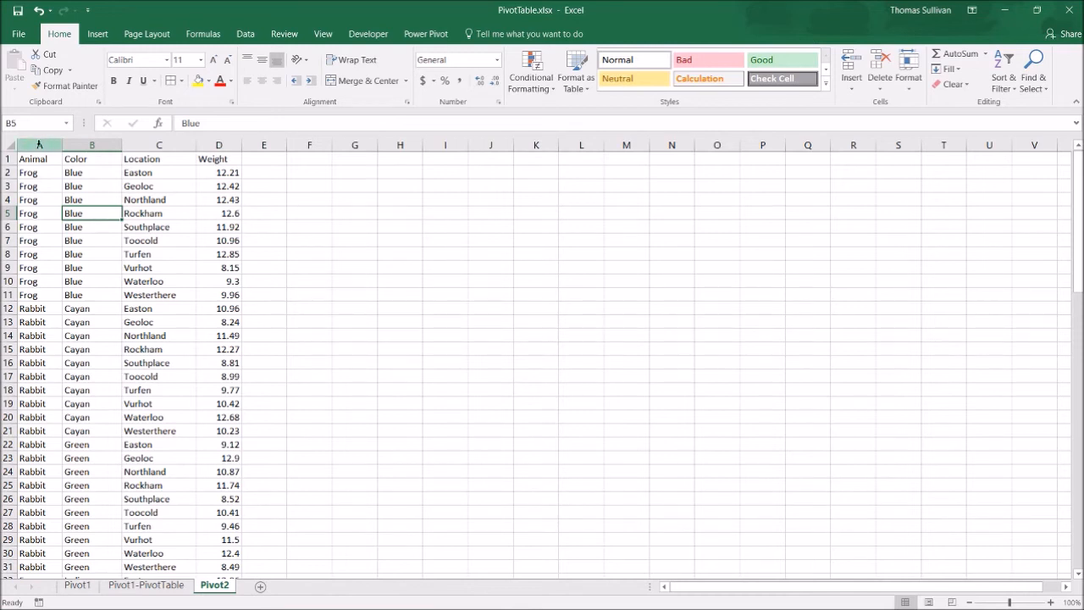
# - Review the Pivot2 data columns from Animal to Weight and look through the weight values
pyautogui.moveTo(39, 145); pyautogui.dragTo(213, 137)
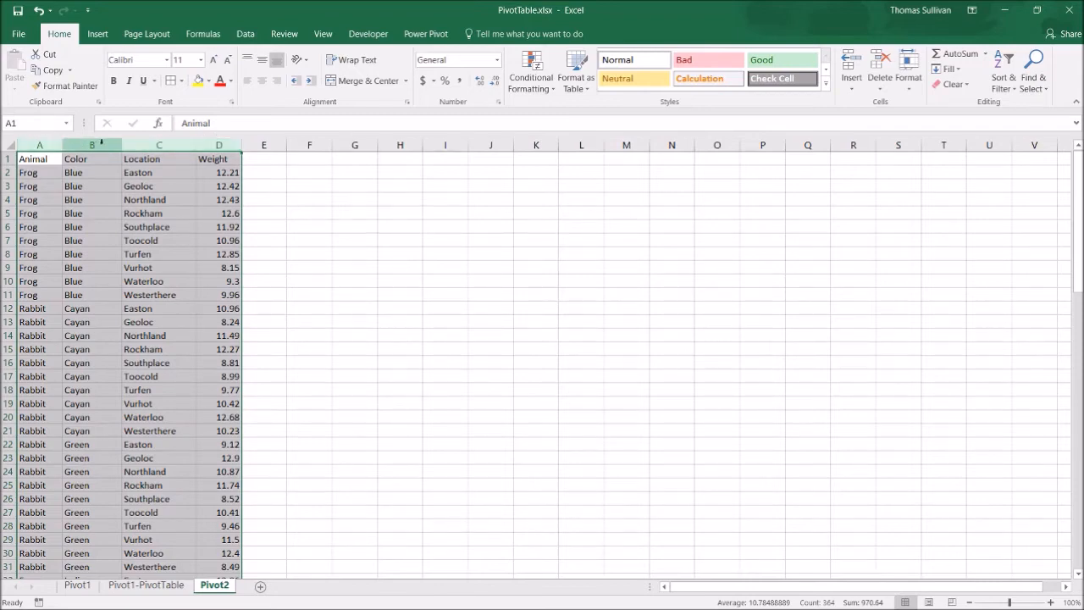
pyautogui.click(215, 144)
pyautogui.scroll(-20, 222, 283)
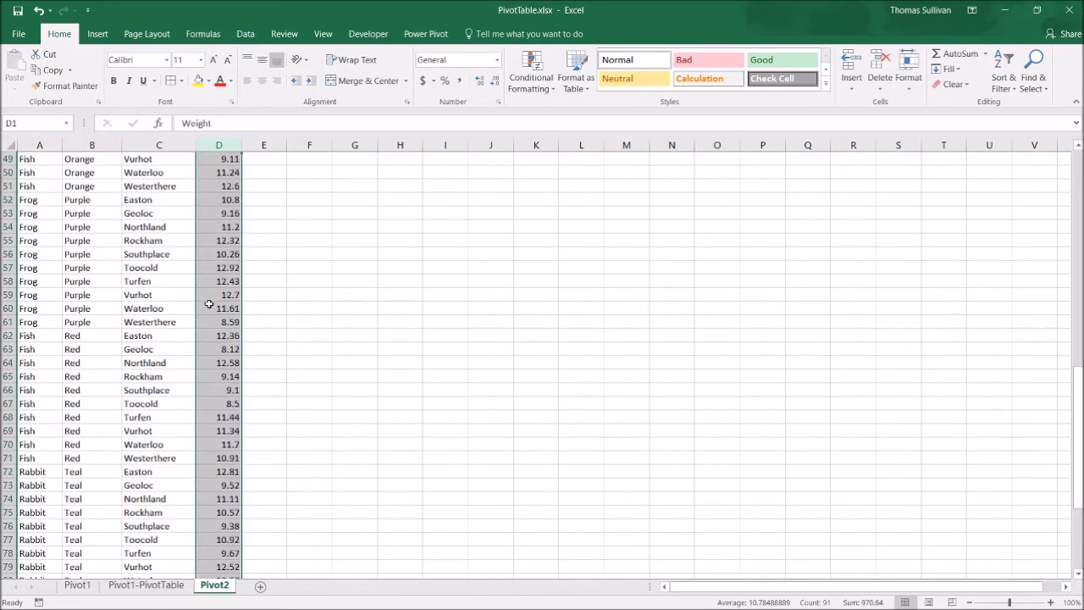
pyautogui.moveTo(225, 161); pyautogui.dragTo(12, 140)
pyautogui.moveTo(10, 2); pyautogui.dragTo(10, 4)
pyautogui.click(180, 257)
# - Create a PivotTable from columns A to D of Pivot2 on a new worksheet and name that sheet TEST
pyautogui.moveTo(47, 143); pyautogui.dragTo(218, 144)
pyautogui.click(98, 34)
pyautogui.click(22, 65)
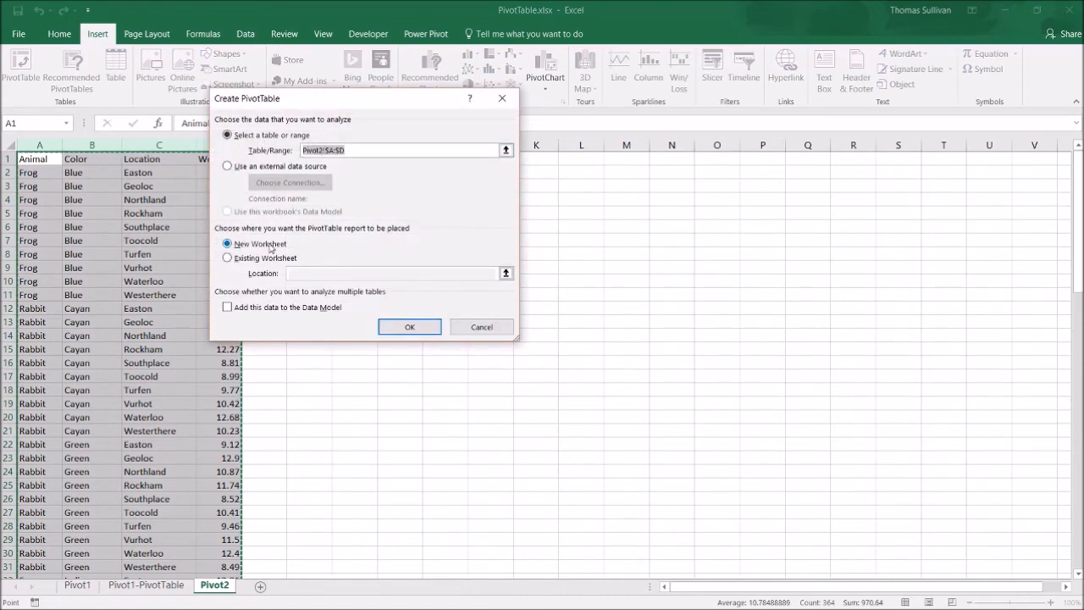
pyautogui.click(420, 330)
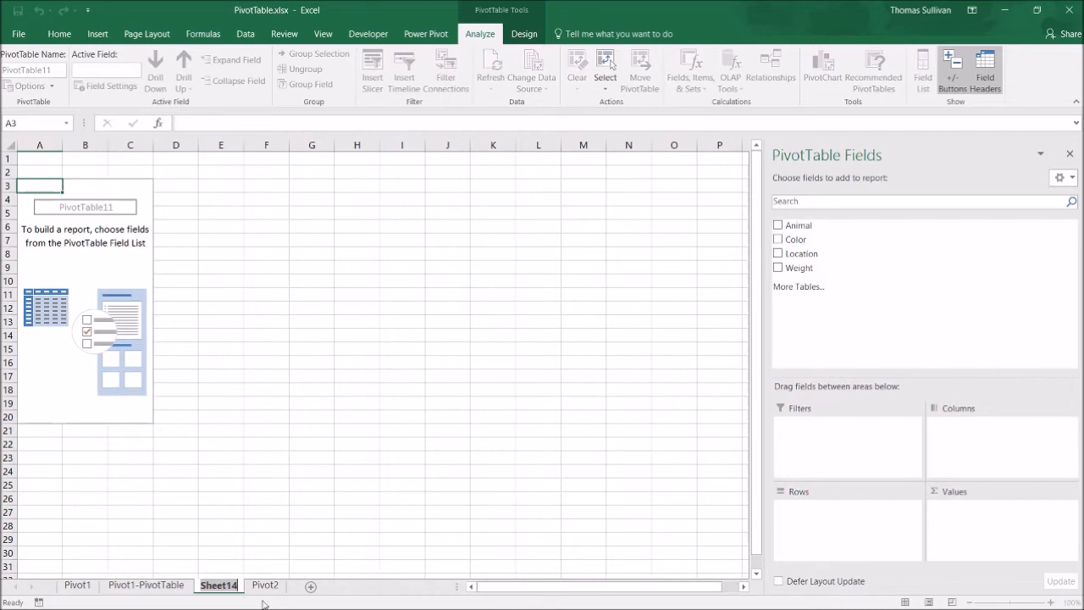
pyautogui.write('TEST')
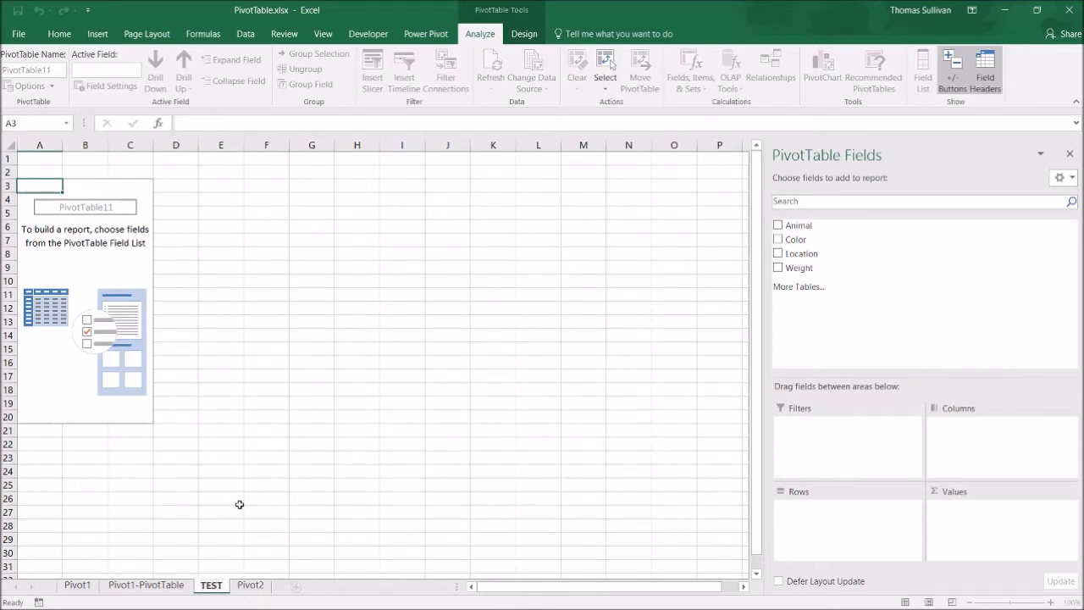
pyautogui.click(239, 503)
# - Add the Animal field to the columns of the new PivotTable on the TEST sheet
pyautogui.click(123, 347)
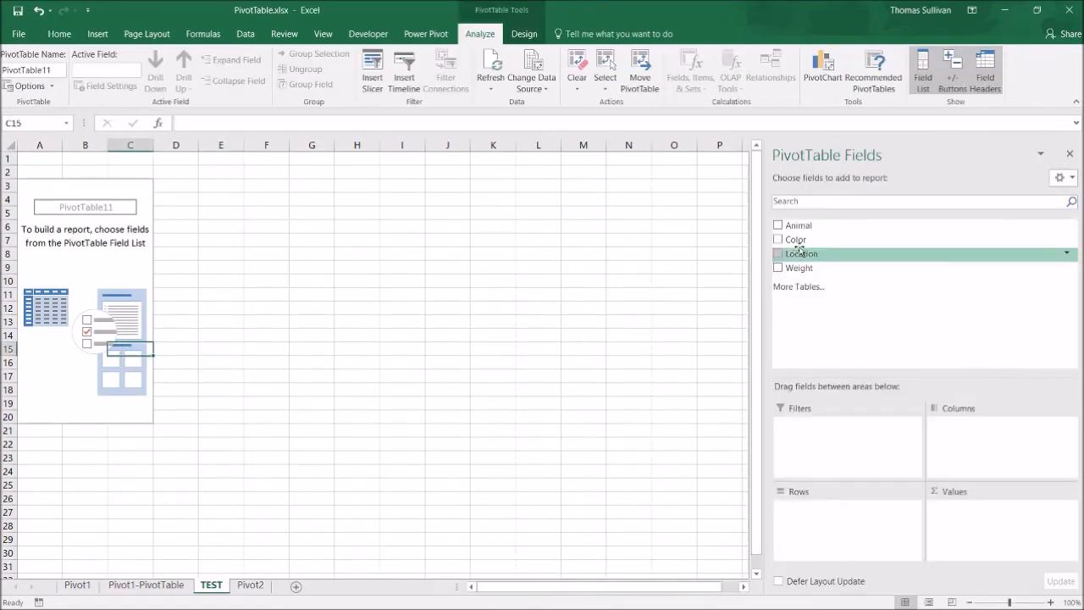
pyautogui.moveTo(796, 231); pyautogui.dragTo(937, 442)
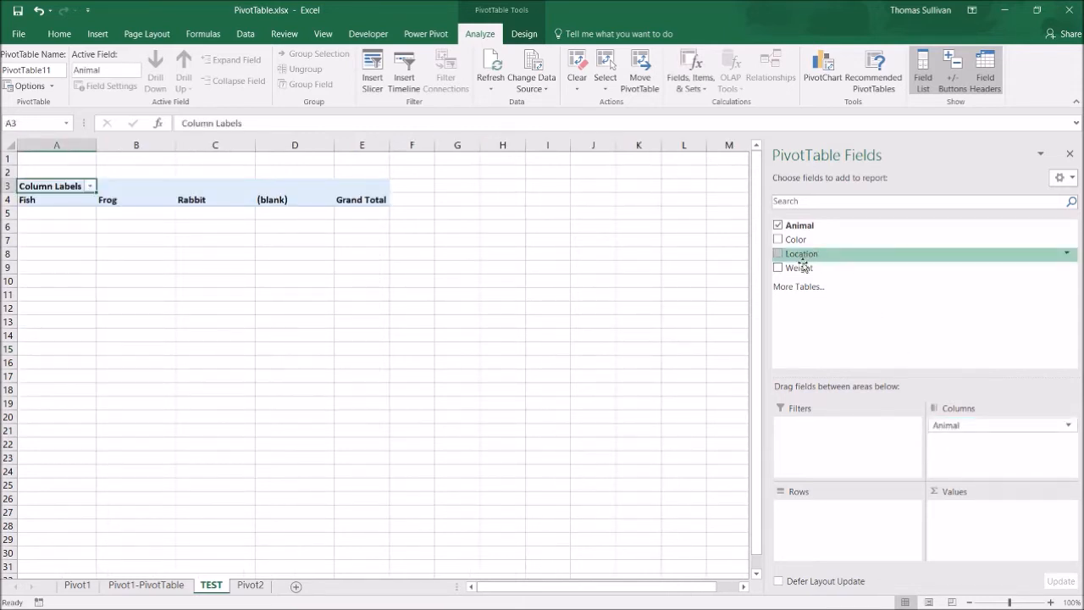
# - Add the Weight field to the values and the Location field to the rows of the TEST PivotTable
pyautogui.moveTo(800, 267); pyautogui.dragTo(972, 525)
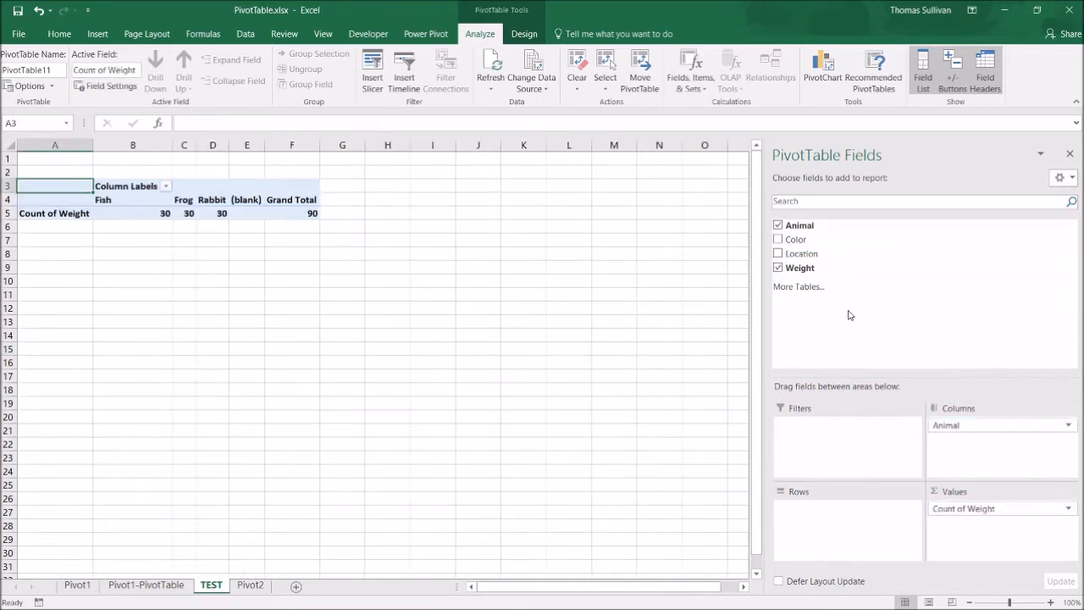
pyautogui.click(961, 510)
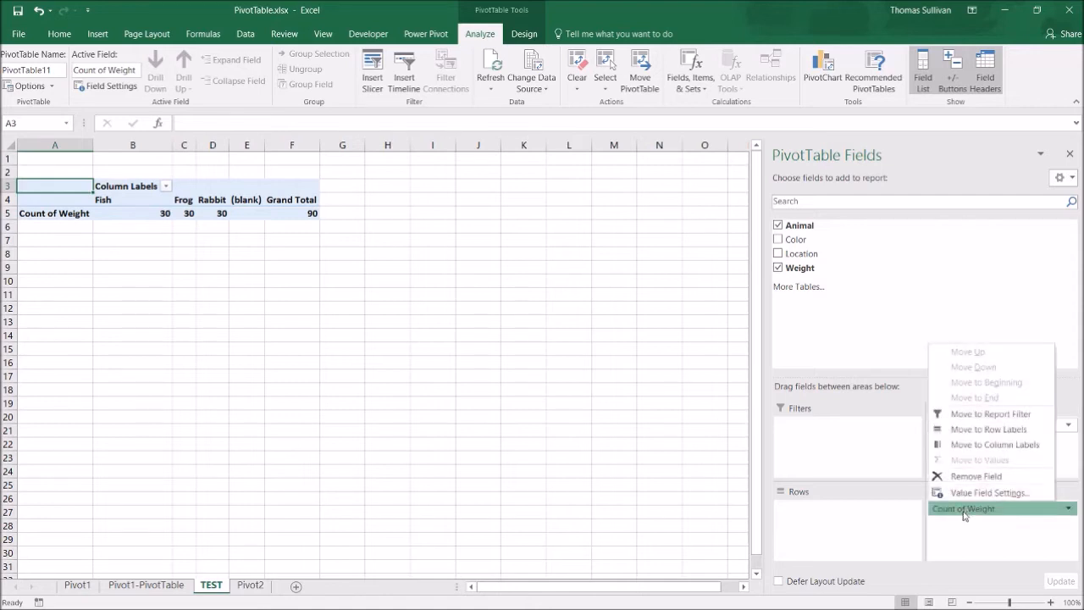
pyautogui.click(963, 533)
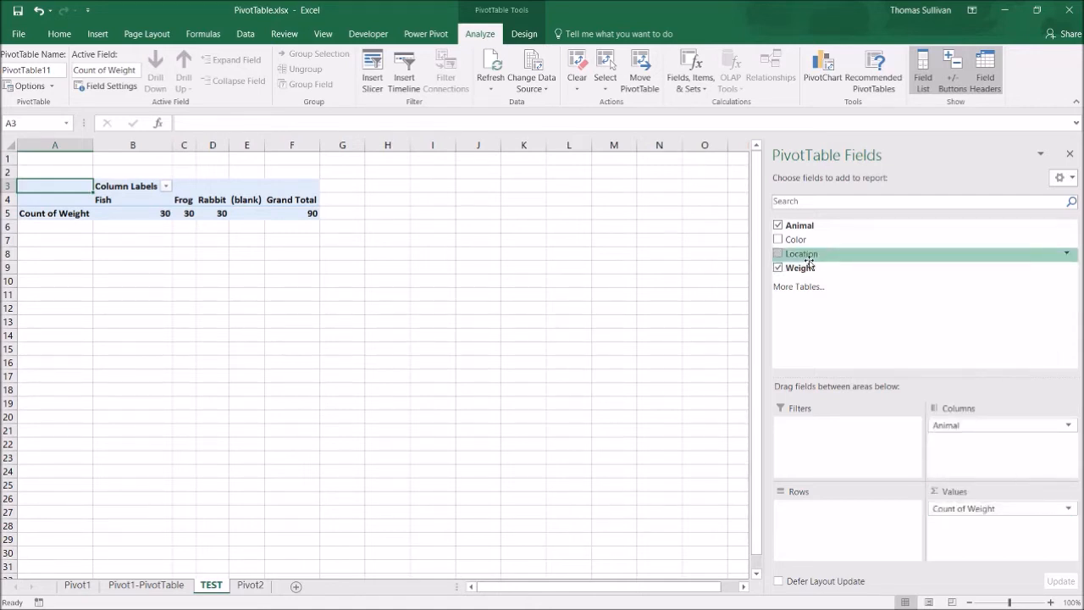
pyautogui.moveTo(801, 254); pyautogui.dragTo(812, 515)
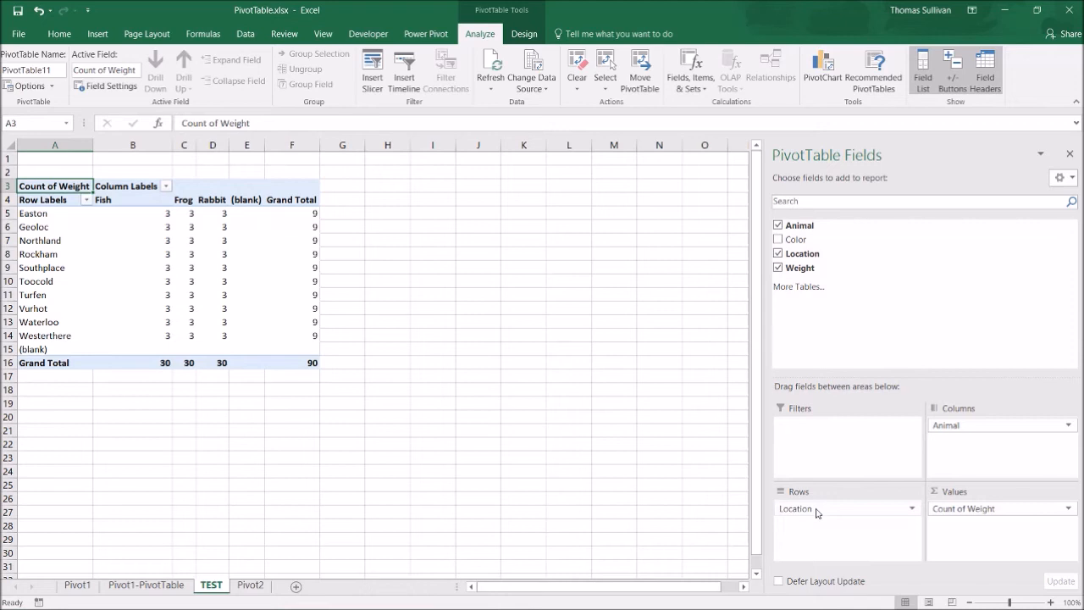
# - Narrow column B of the TEST sheet and select column E containing the (blank) label
pyautogui.click(247, 193)
pyautogui.click(247, 193)
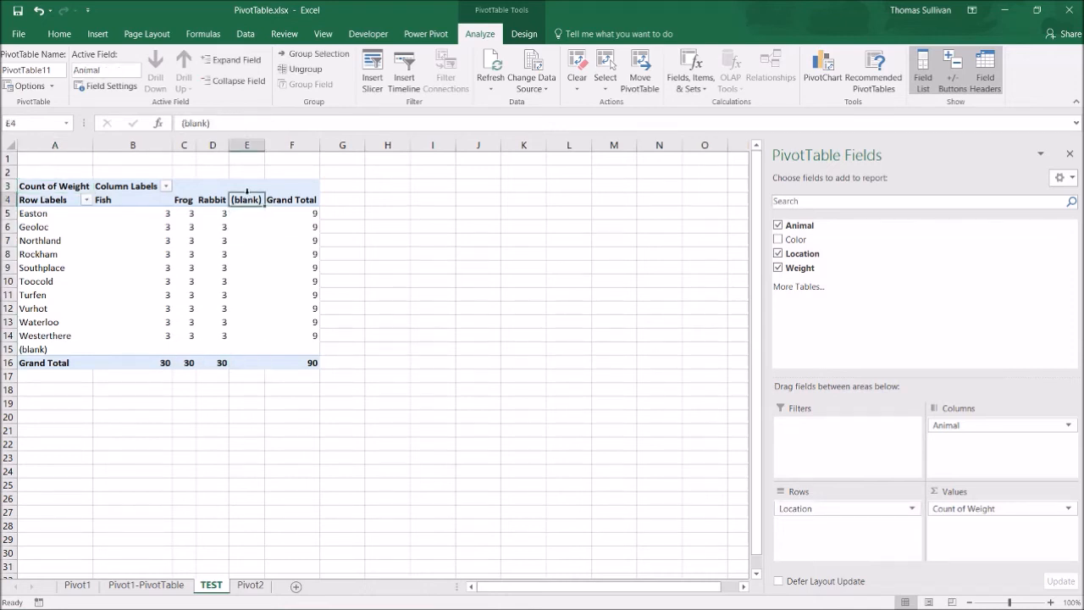
pyautogui.moveTo(172, 145); pyautogui.dragTo(137, 146)
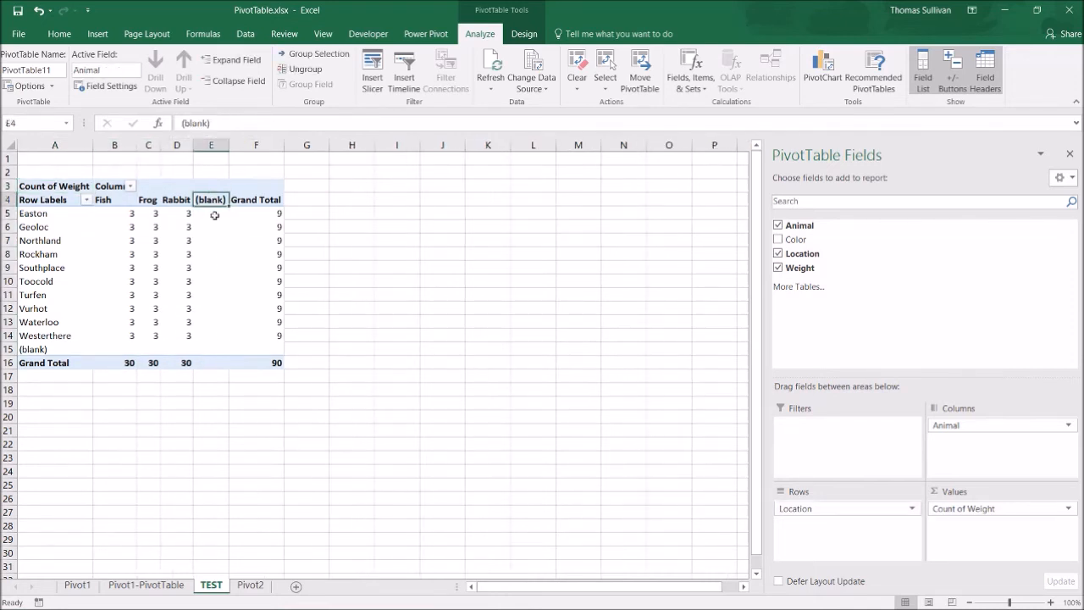
pyautogui.click(215, 145)
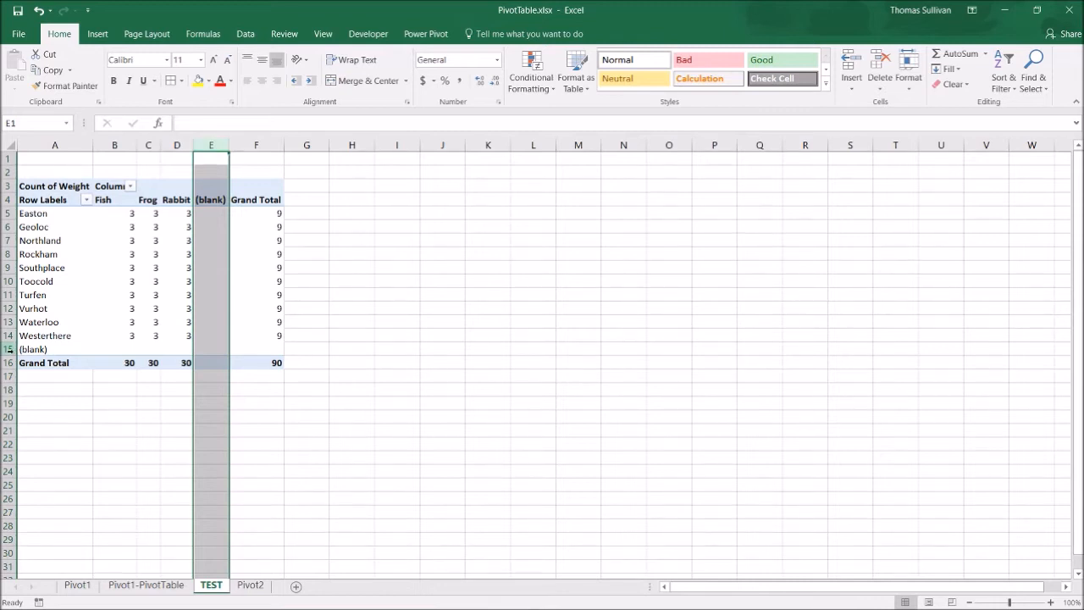
# - Clear the visible text of the (blank) row label in A15 and the (blank) column label in E4
pyautogui.click(9, 349)
pyautogui.click(26, 348)
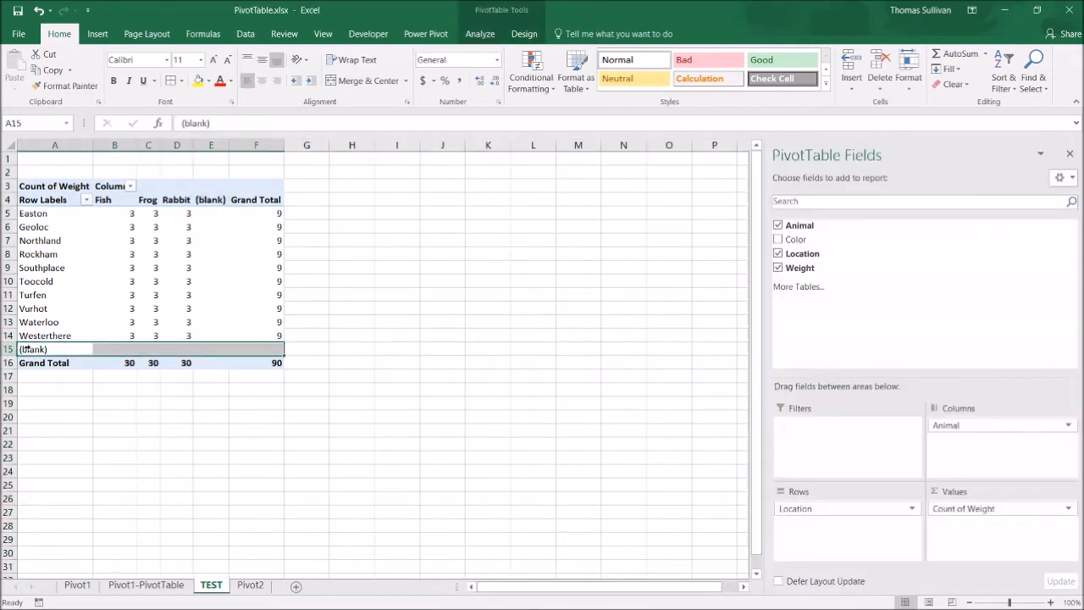
pyautogui.click(44, 350)
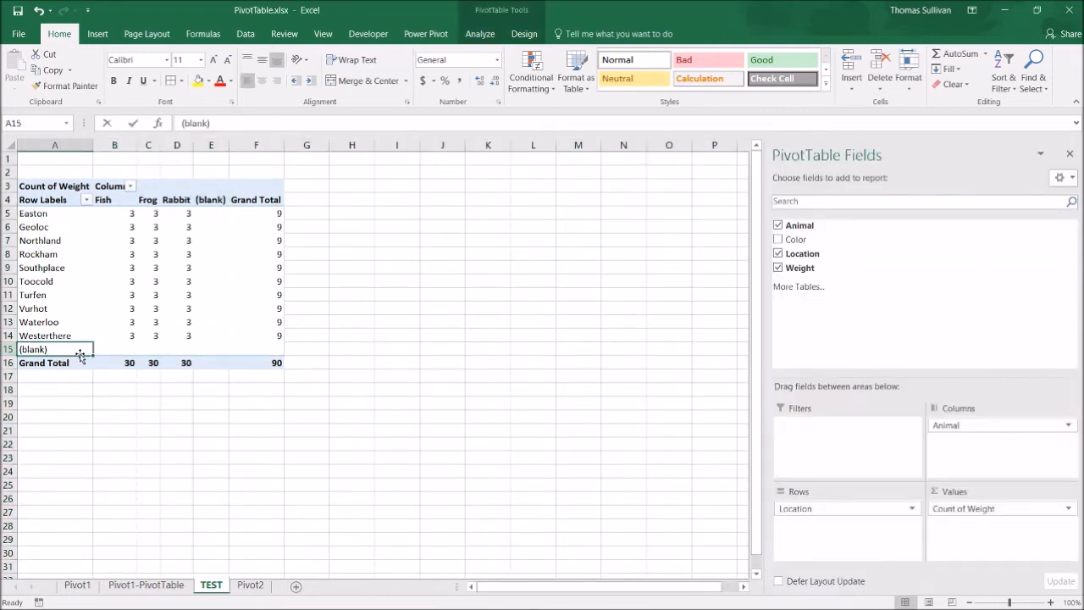
pyautogui.click(177, 441)
pyautogui.click(214, 200)
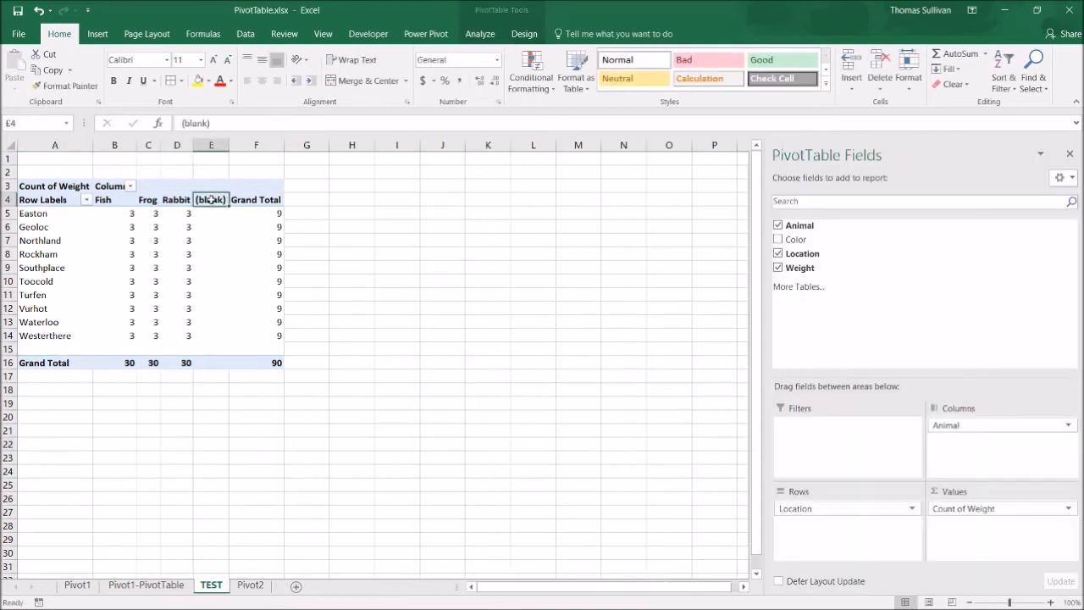
pyautogui.click(378, 254)
pyautogui.click(209, 171)
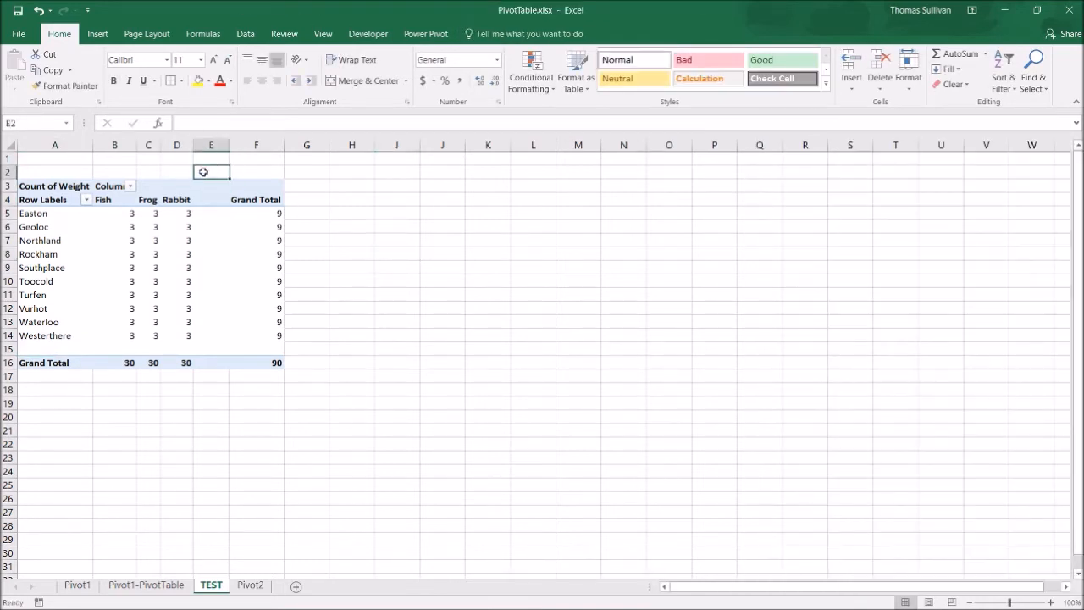
pyautogui.click(212, 145)
pyautogui.click(396, 268)
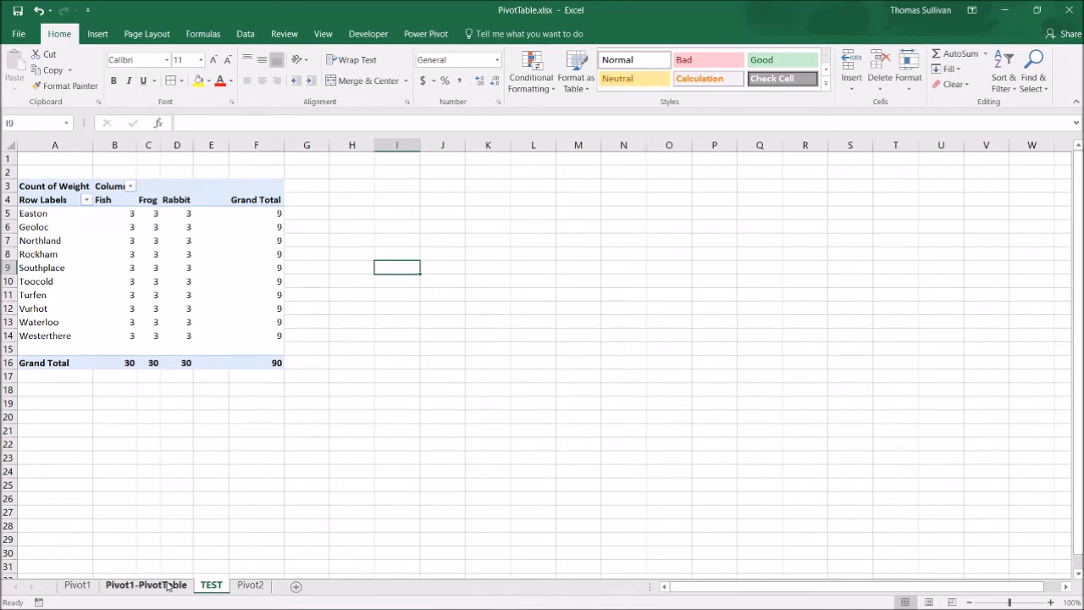
# - Check the empty rows below the Pivot2 data and select only the filled range A1:D91
pyautogui.click(239, 588)
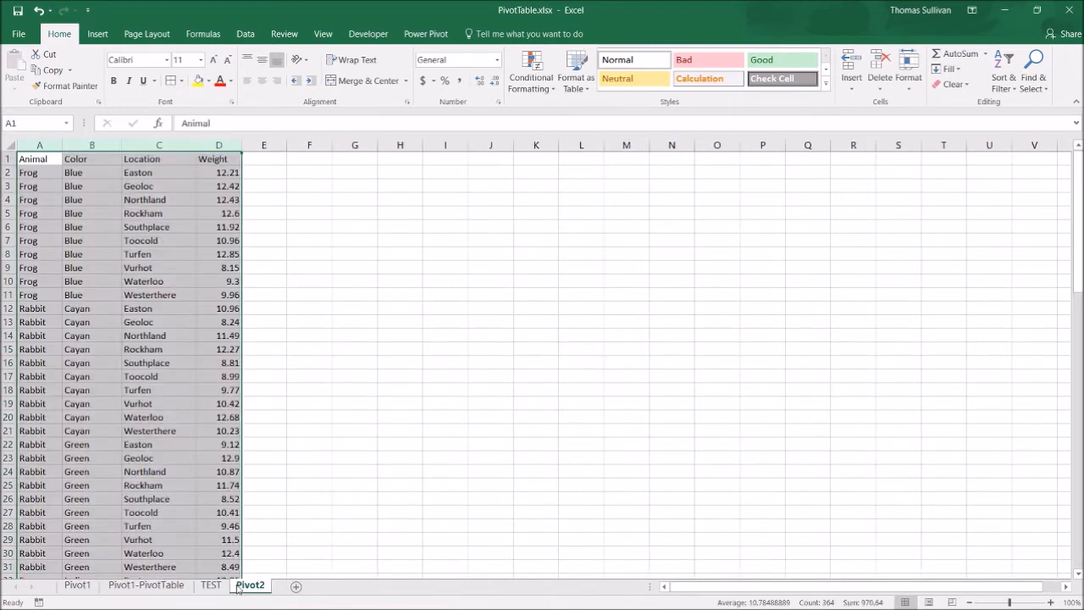
pyautogui.scroll(-20, 169, 487)
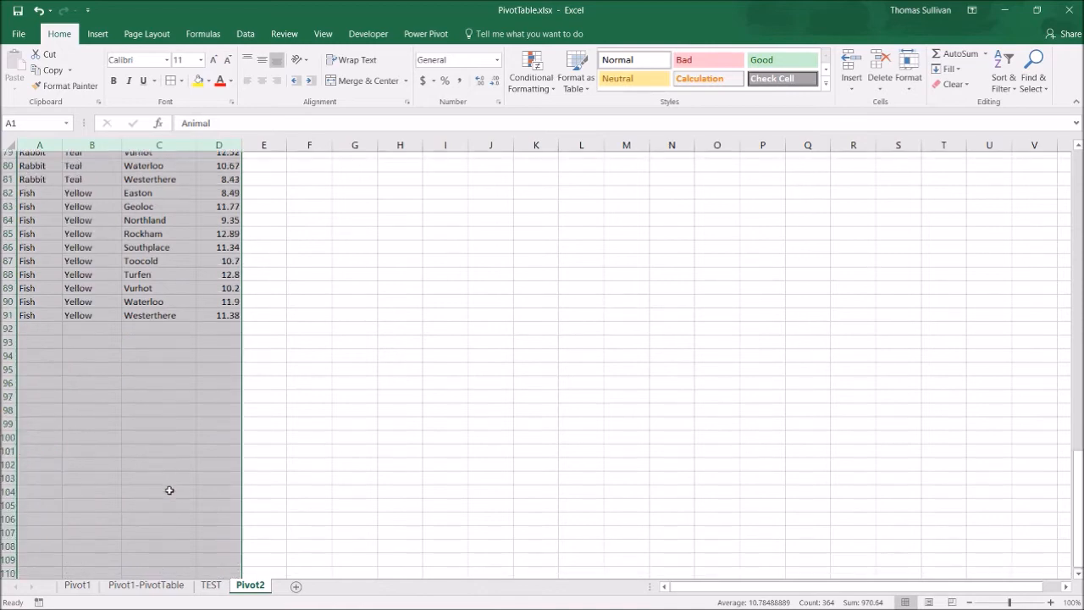
pyautogui.scroll(12, 152, 391)
pyautogui.scroll(-6, 150, 411)
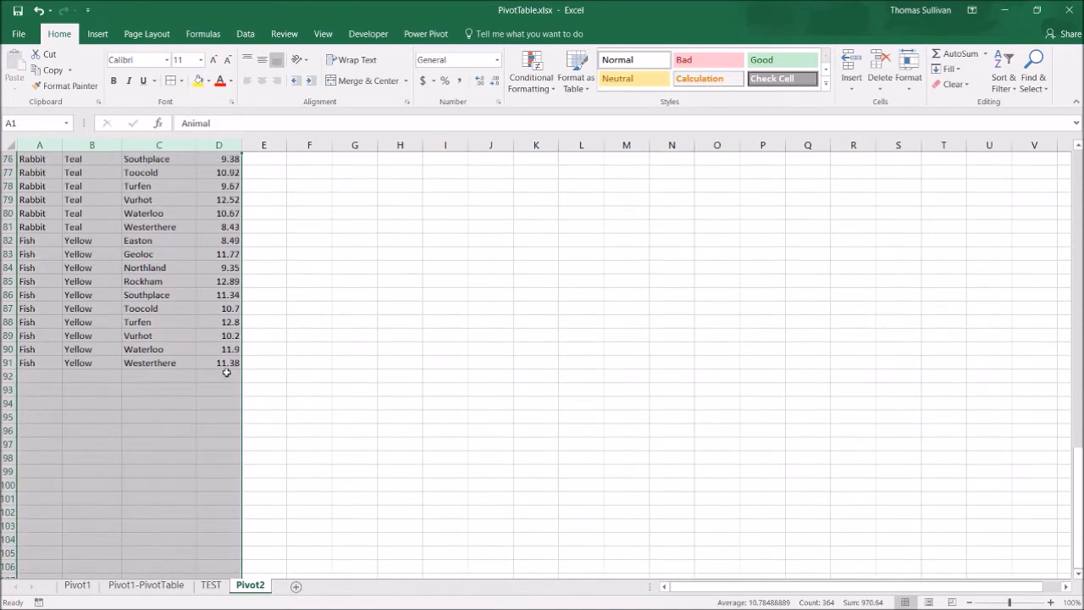
pyautogui.moveTo(231, 359); pyautogui.dragTo(32, 36)
pyautogui.moveTo(31, 106); pyautogui.dragTo(32, 112)
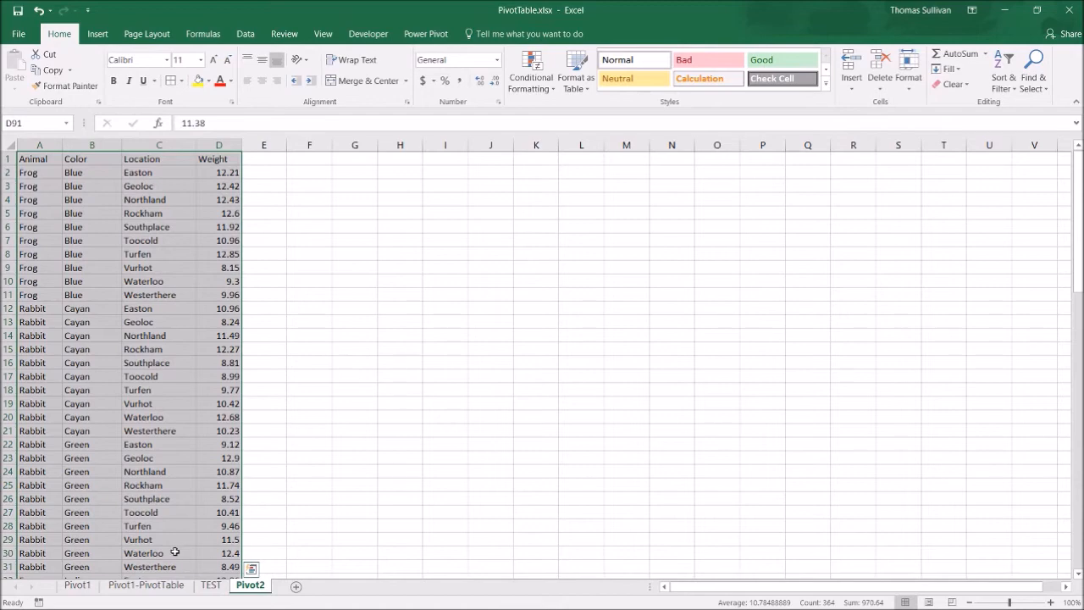
# - Delete the TEST sheet and confirm its removal
pyautogui.rightClick(211, 584)
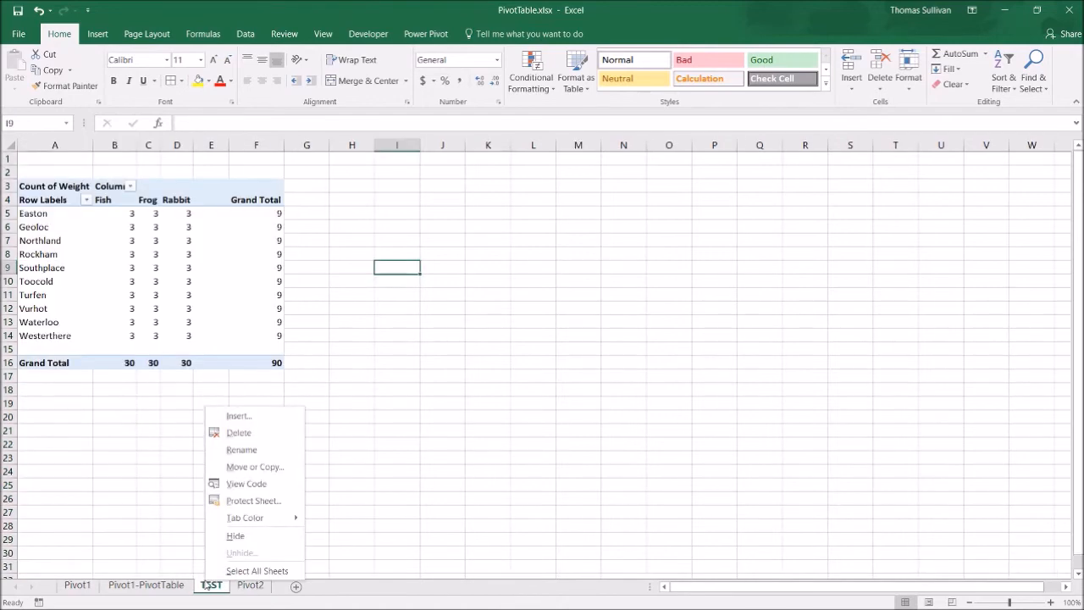
pyautogui.click(243, 437)
pyautogui.click(518, 353)
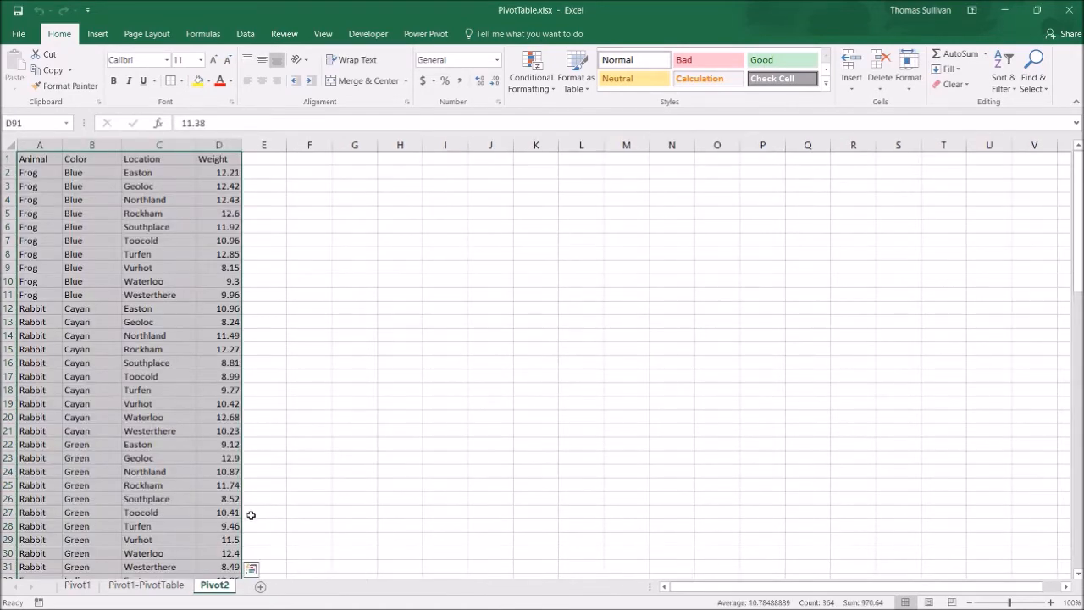
# - Create a PivotTable from the range Pivot2!$A$1:$D$91 on a new worksheet
pyautogui.click(98, 34)
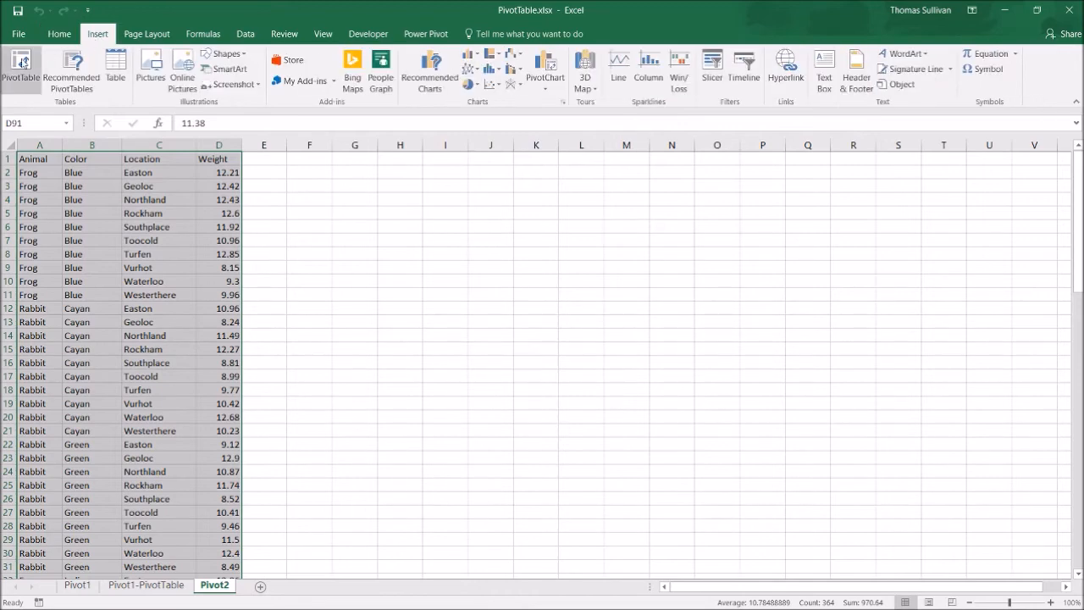
pyautogui.click(21, 66)
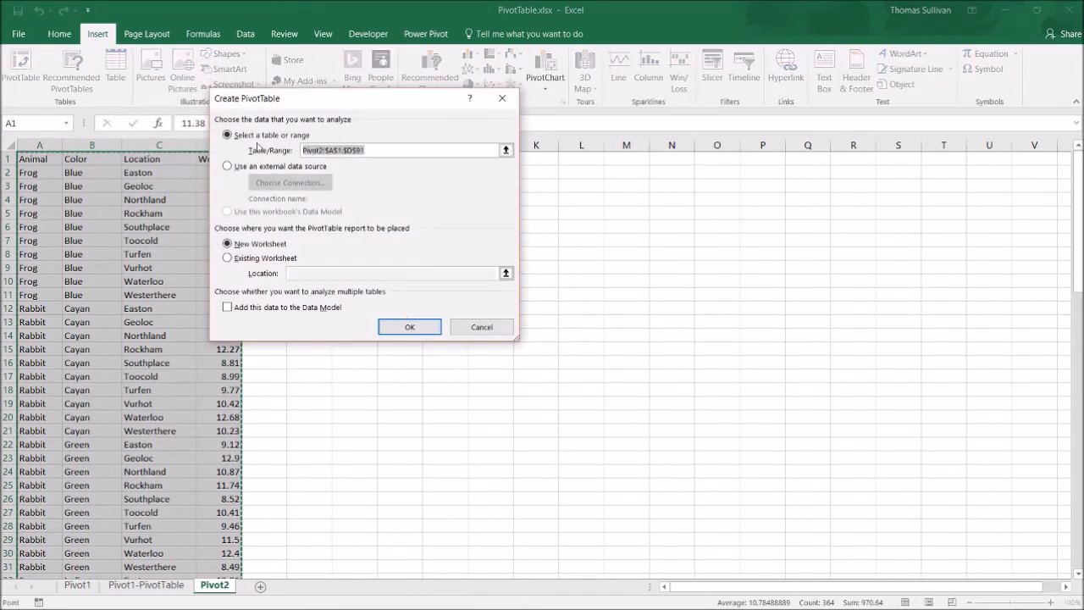
pyautogui.click(410, 328)
# - Rename the new worksheet Pivot2-PivotTable and move it after the Pivot2 sheet
pyautogui.doubleClick(232, 586)
pyautogui.write('Pivot2-Pi')
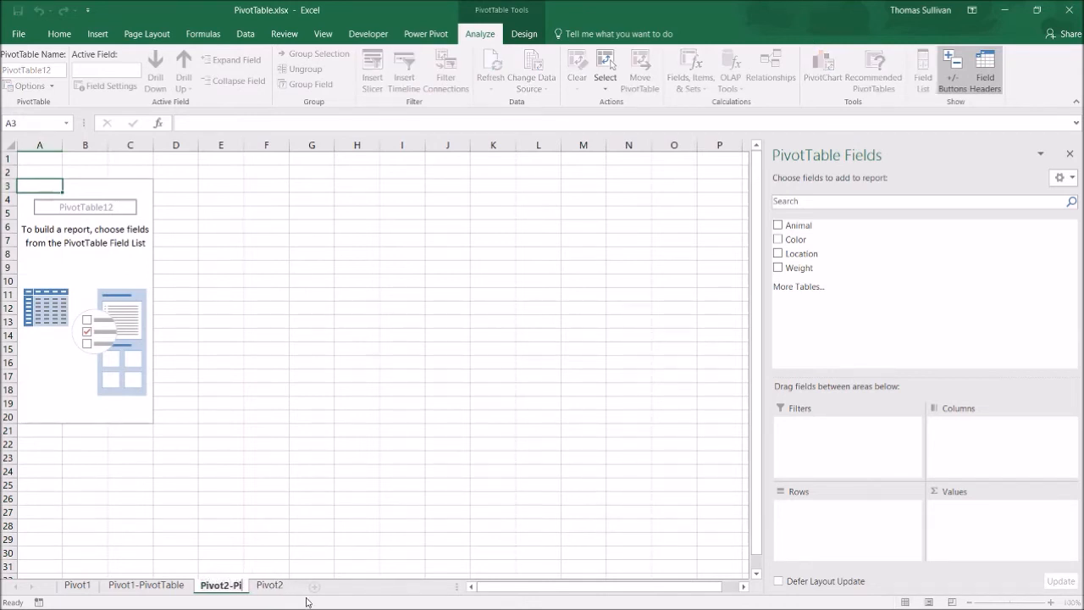
pyautogui.write('votTable')
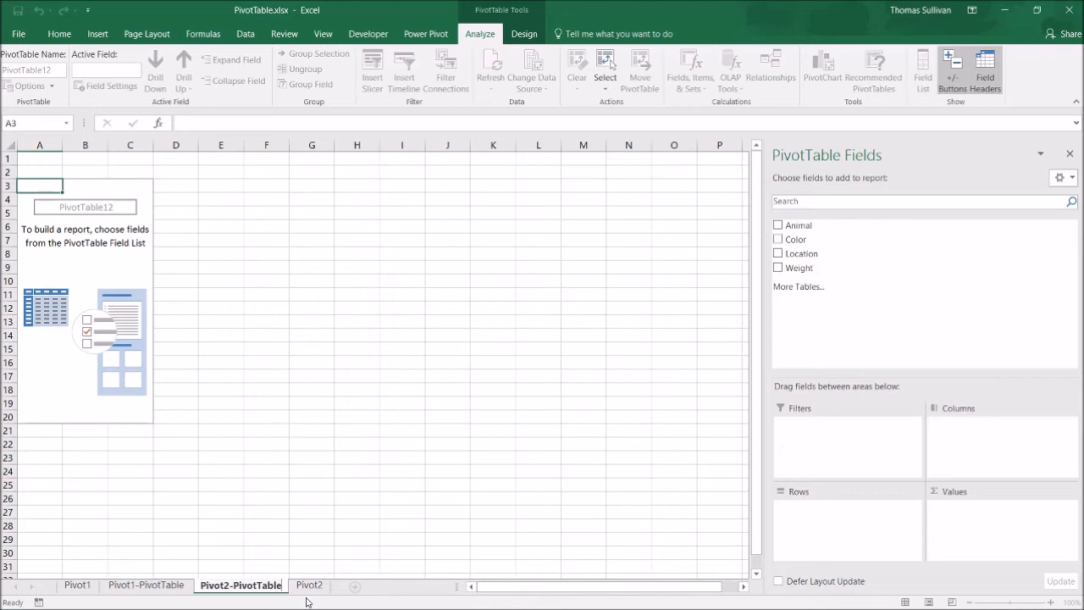
pyautogui.press('Return')
pyautogui.moveTo(262, 593); pyautogui.dragTo(357, 586)
# - Look through the workbook's sheets and review the Animal, Color, Location and Weight headings on Pivot2
pyautogui.click(82, 586)
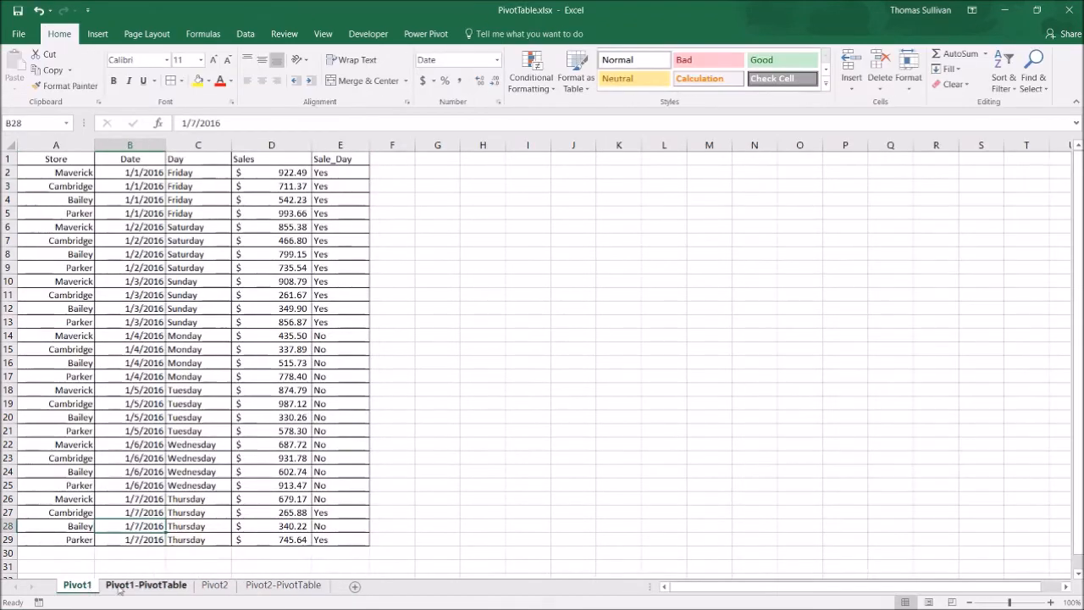
pyautogui.click(131, 586)
pyautogui.click(207, 588)
pyautogui.click(238, 587)
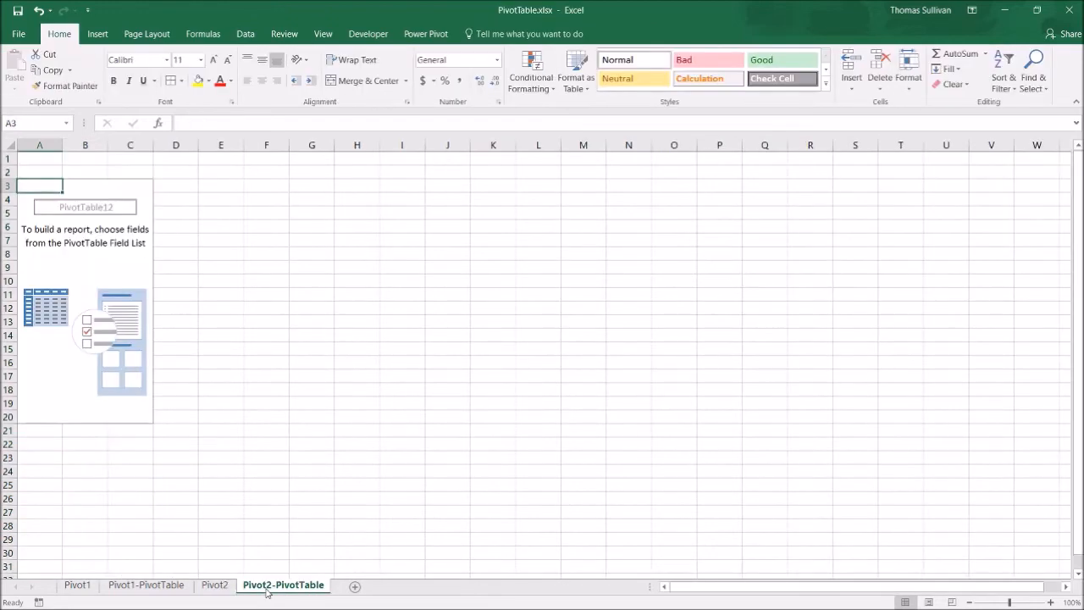
pyautogui.click(214, 586)
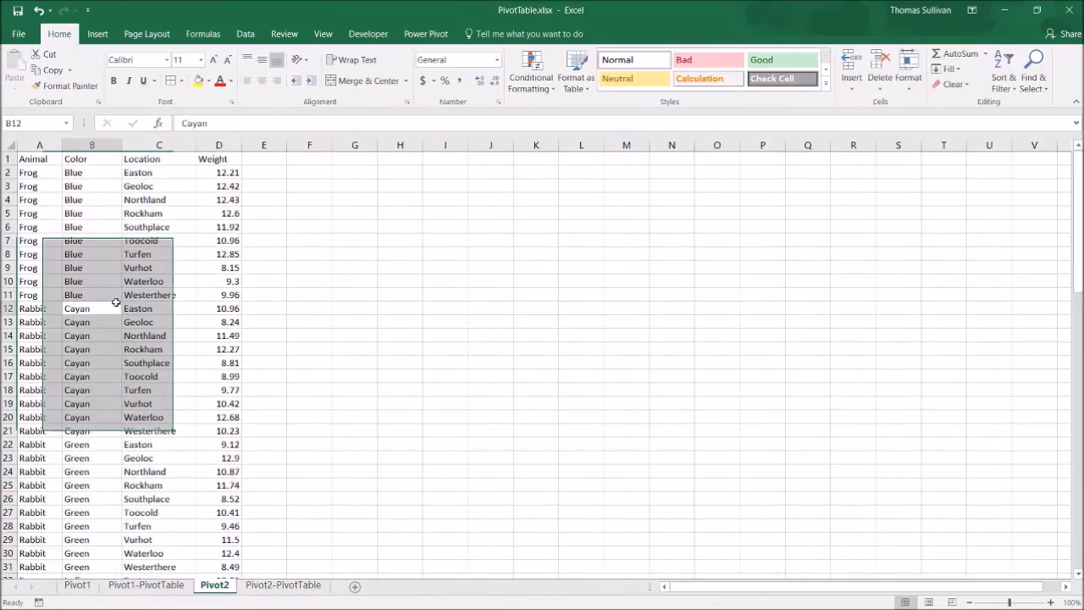
pyautogui.click(32, 161)
pyautogui.click(77, 161)
pyautogui.click(131, 162)
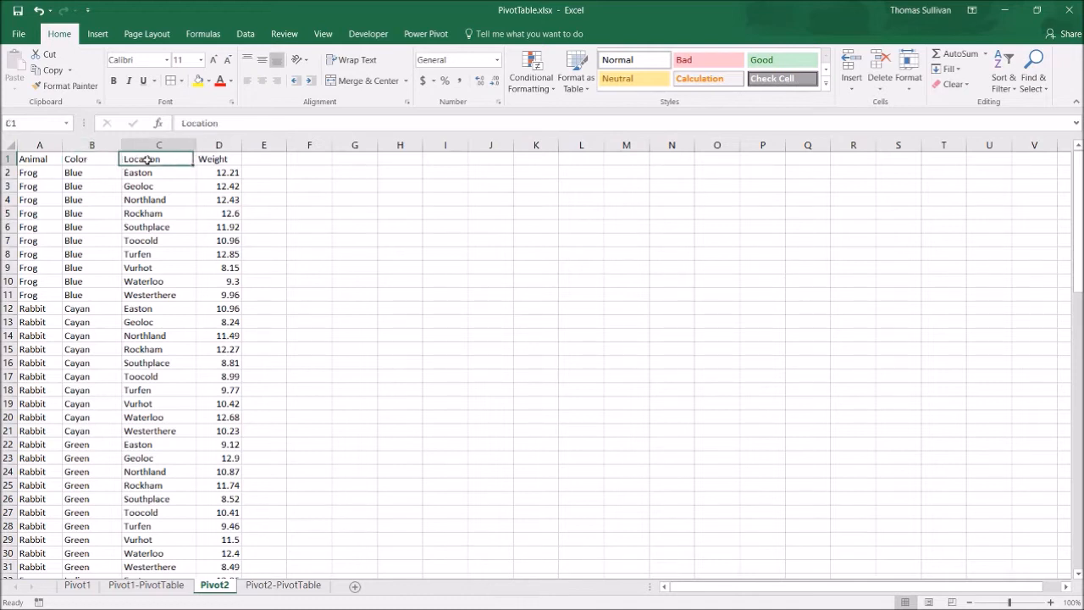
pyautogui.click(218, 160)
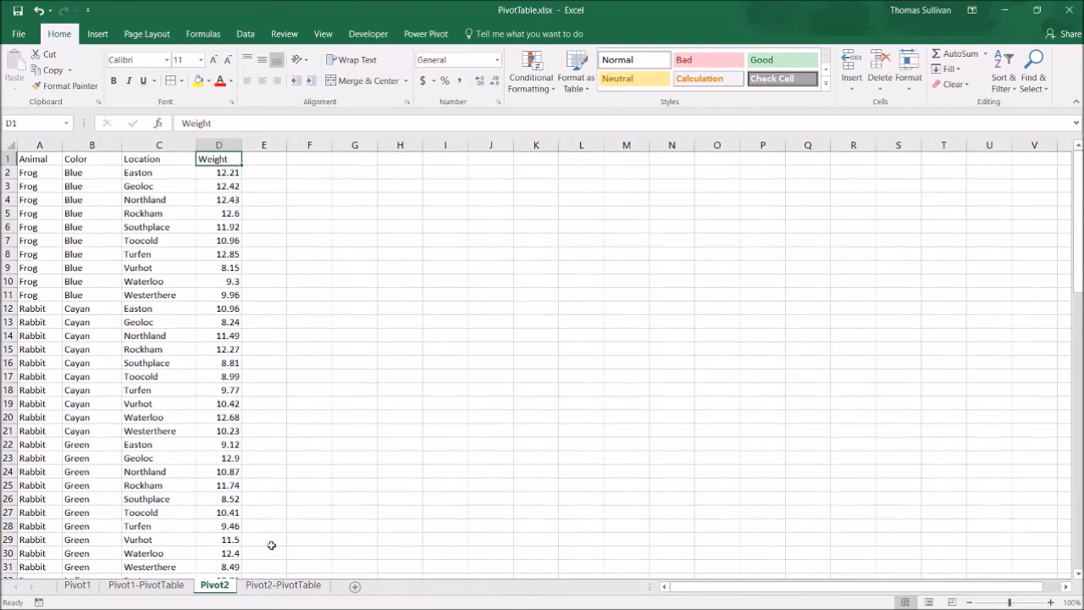
# - On the Pivot2-PivotTable sheet, add Animal to the PivotTable's columns and Weight to its values
pyautogui.click(283, 584)
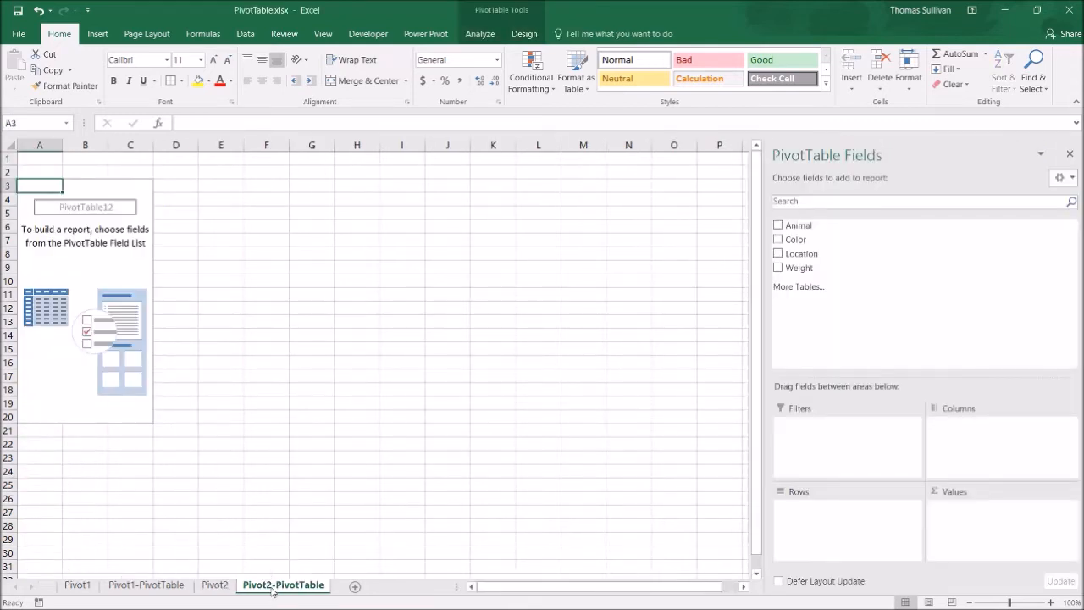
pyautogui.click(131, 343)
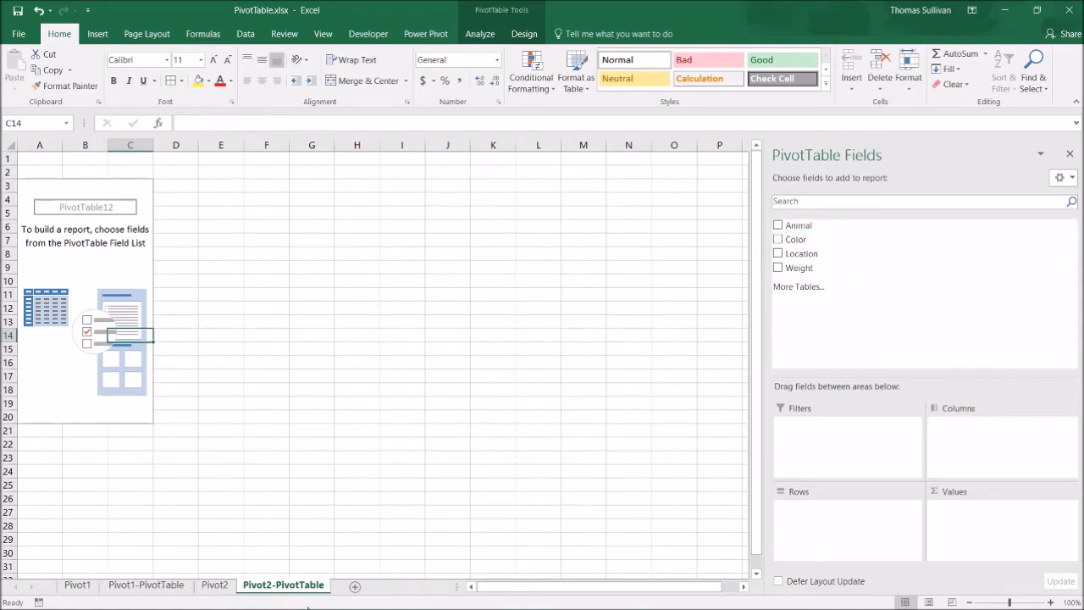
pyautogui.moveTo(308, 608)
pyautogui.moveTo(800, 225); pyautogui.dragTo(944, 433)
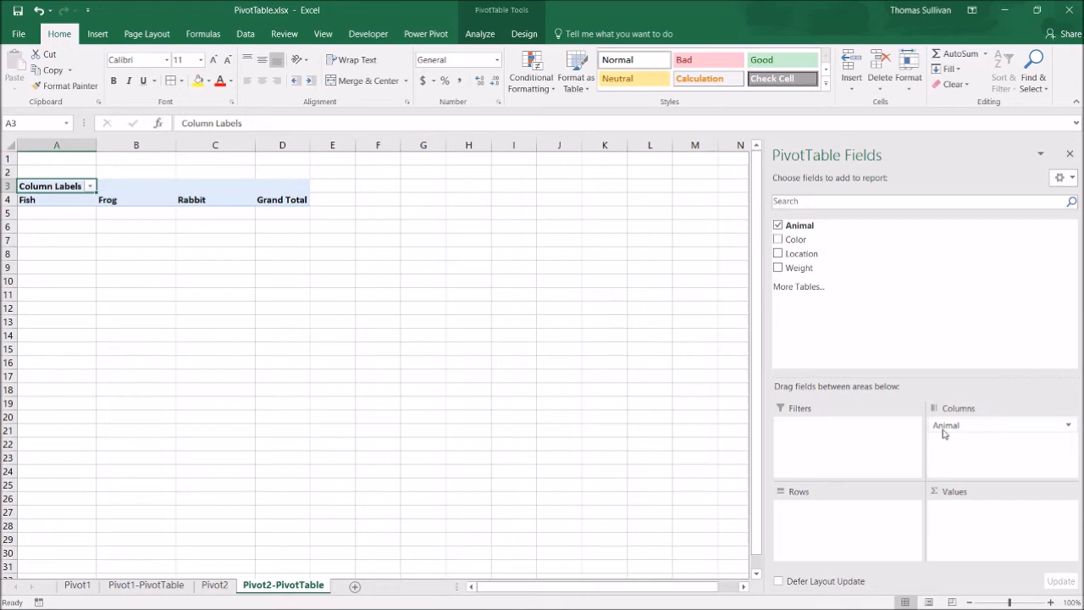
pyautogui.moveTo(800, 269); pyautogui.dragTo(963, 511)
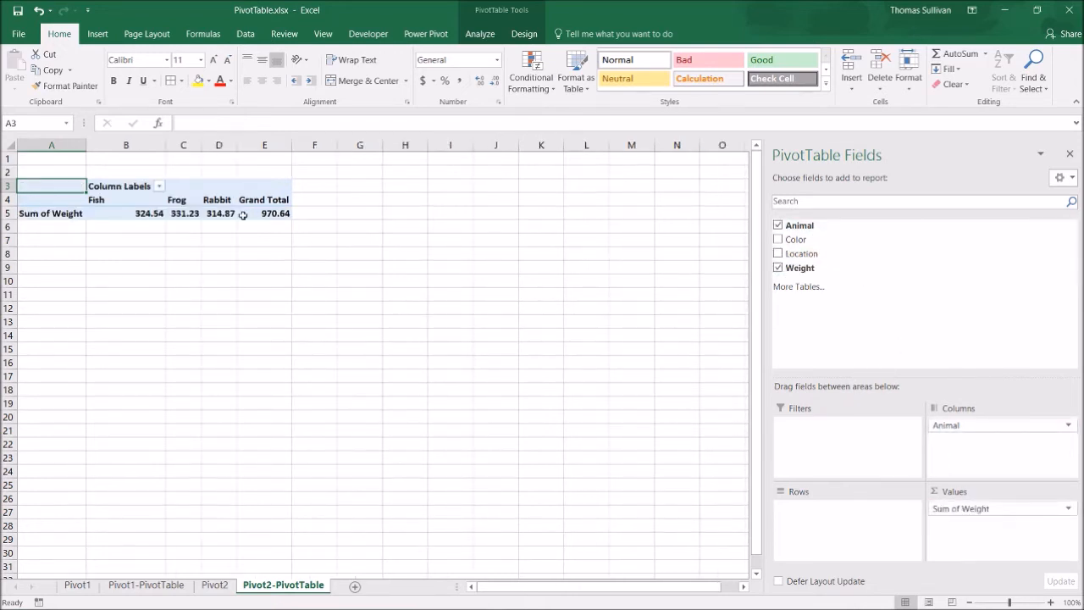
# - Look over the weight sums per animal and narrow column B of the PivotTable sheet
pyautogui.moveTo(254, 215); pyautogui.dragTo(122, 214)
pyautogui.moveTo(166, 146); pyautogui.dragTo(137, 147)
pyautogui.click(286, 263)
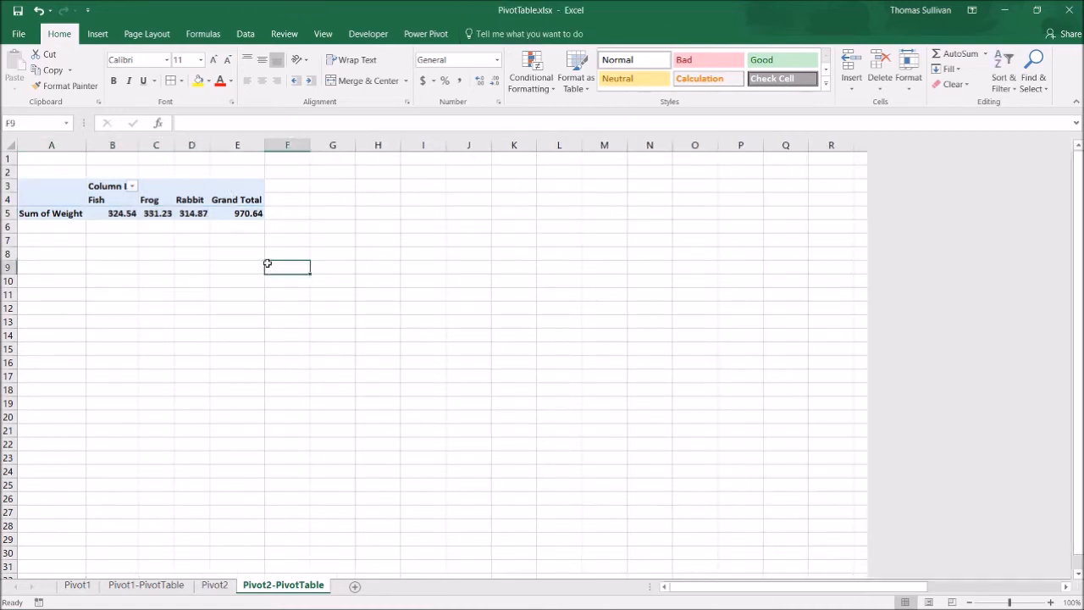
# - Change the Weight value field to summarize by Average and leave its number format at General
pyautogui.click(152, 215)
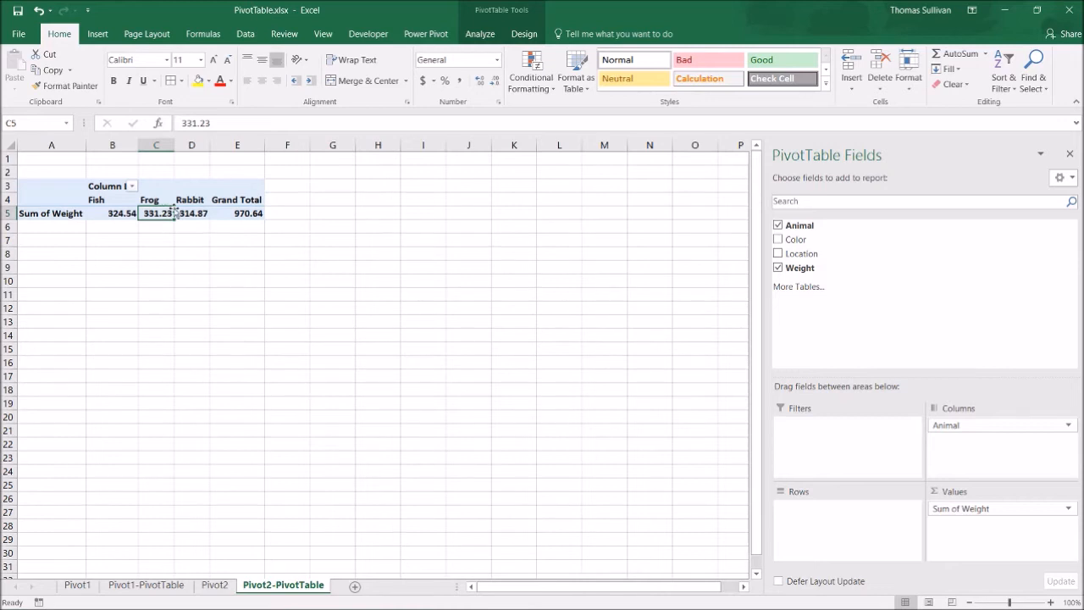
pyautogui.click(961, 510)
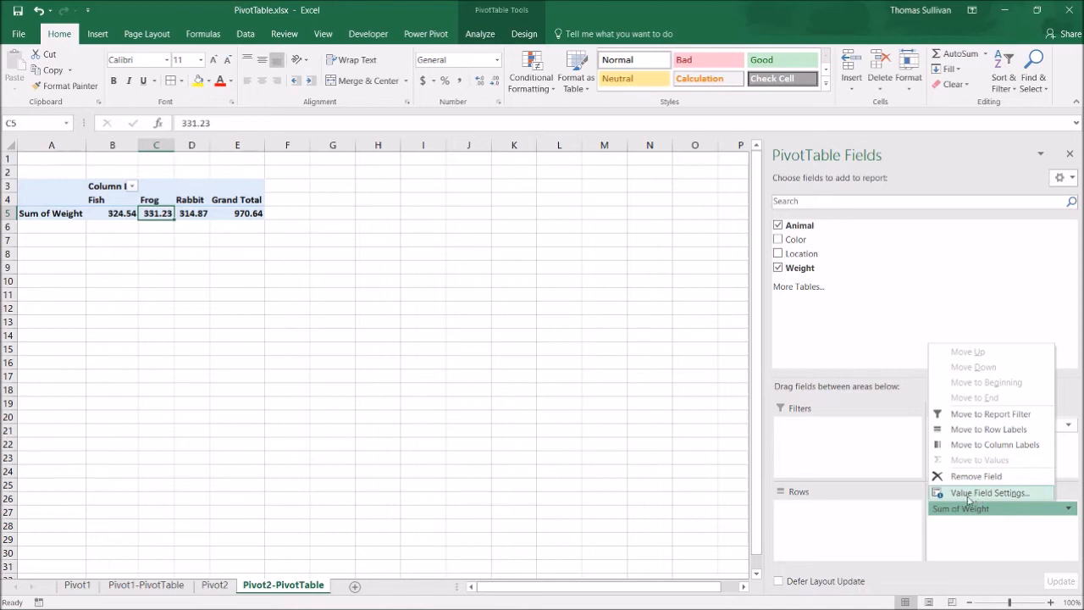
pyautogui.click(968, 493)
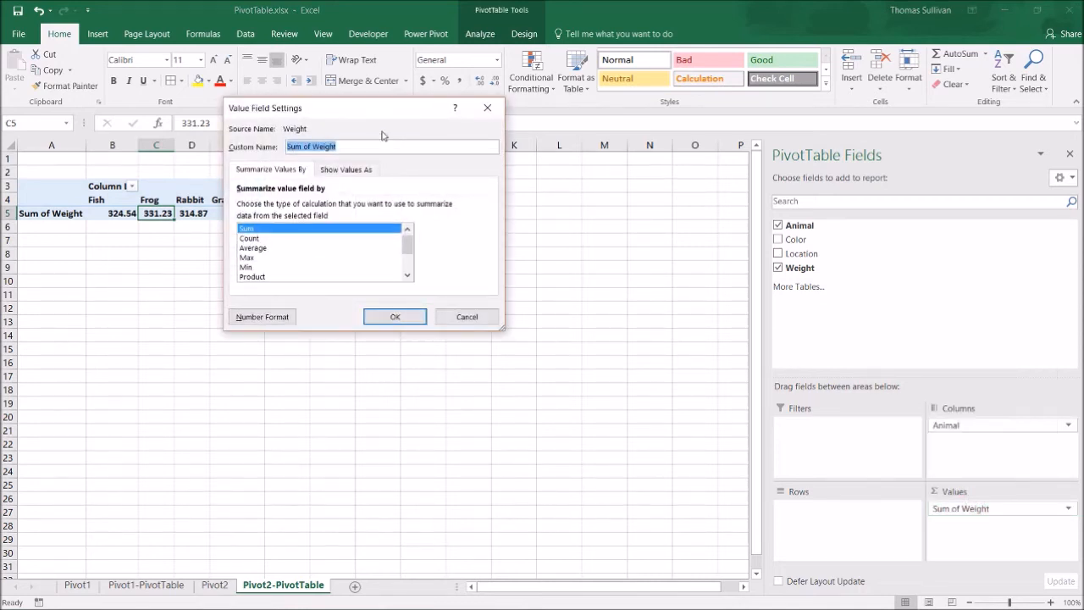
pyautogui.moveTo(371, 121); pyautogui.dragTo(485, 163)
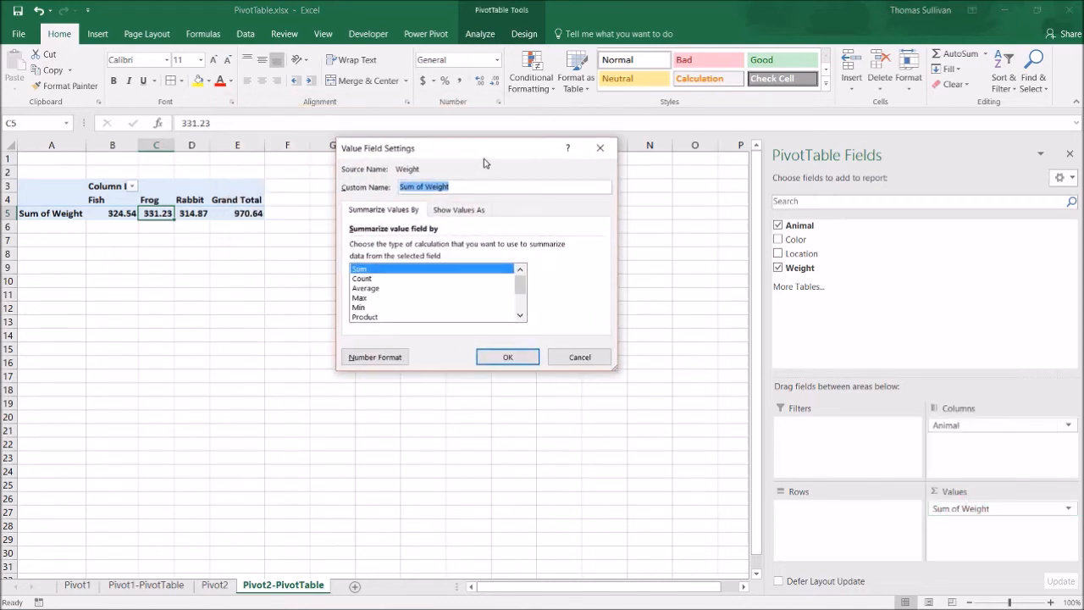
pyautogui.click(369, 289)
pyautogui.click(377, 358)
pyautogui.click(377, 359)
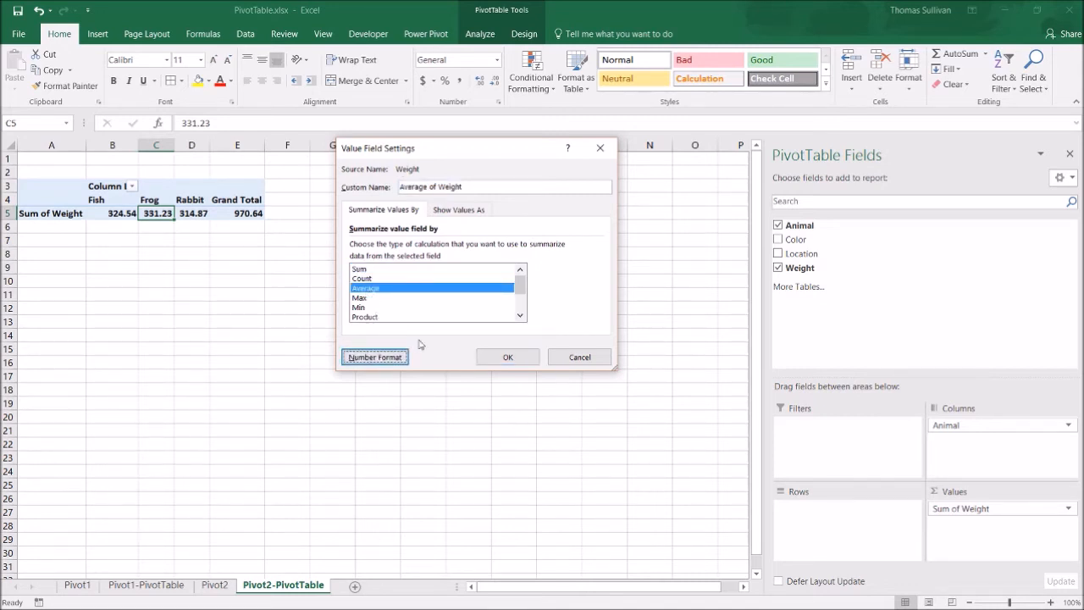
pyautogui.moveTo(229, 67); pyautogui.dragTo(359, 160)
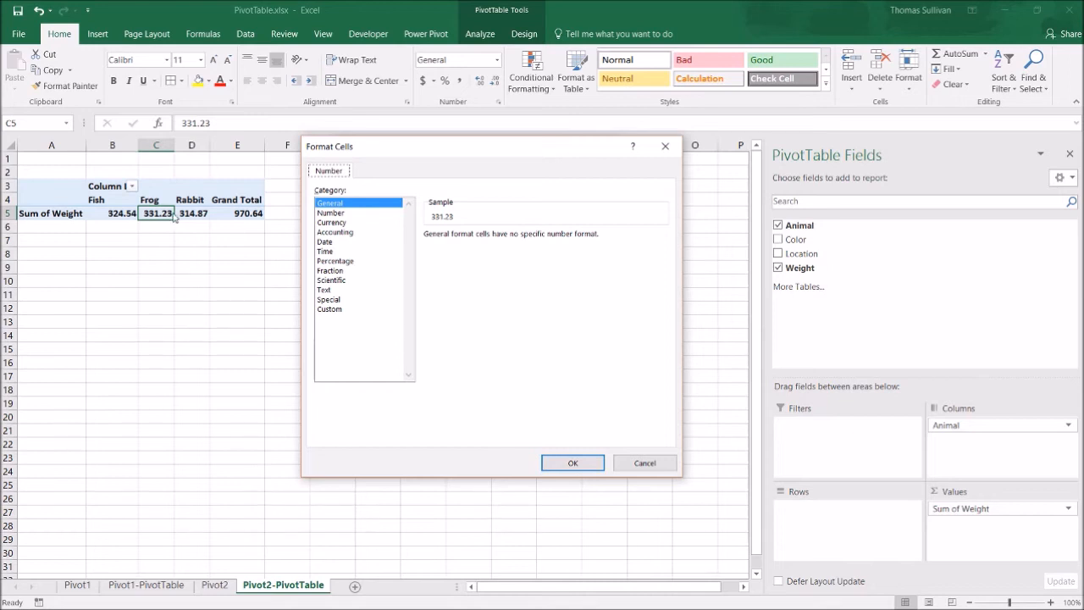
pyautogui.click(573, 462)
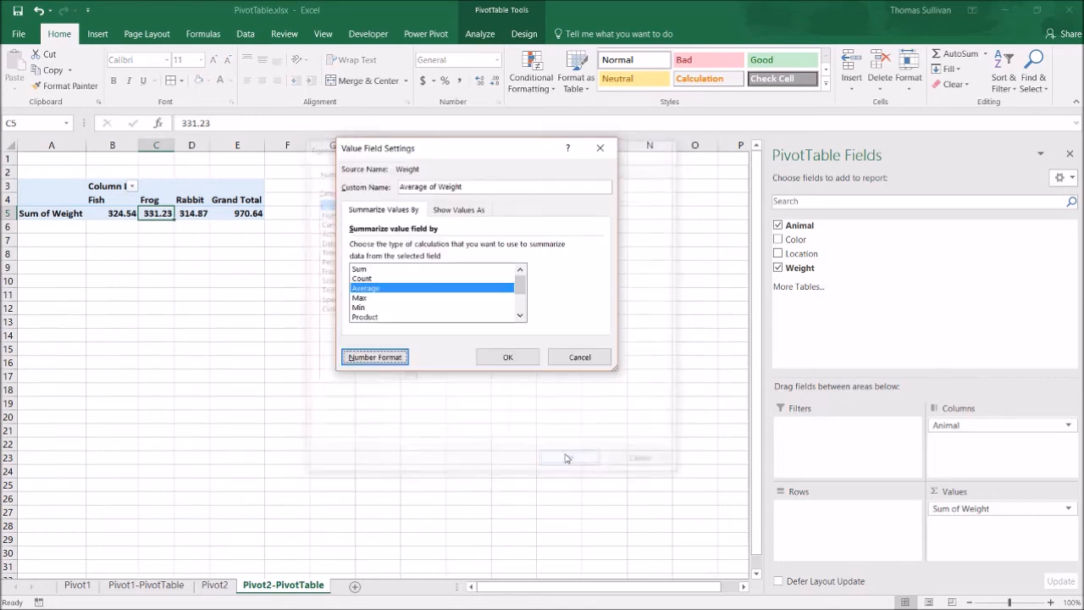
pyautogui.click(507, 358)
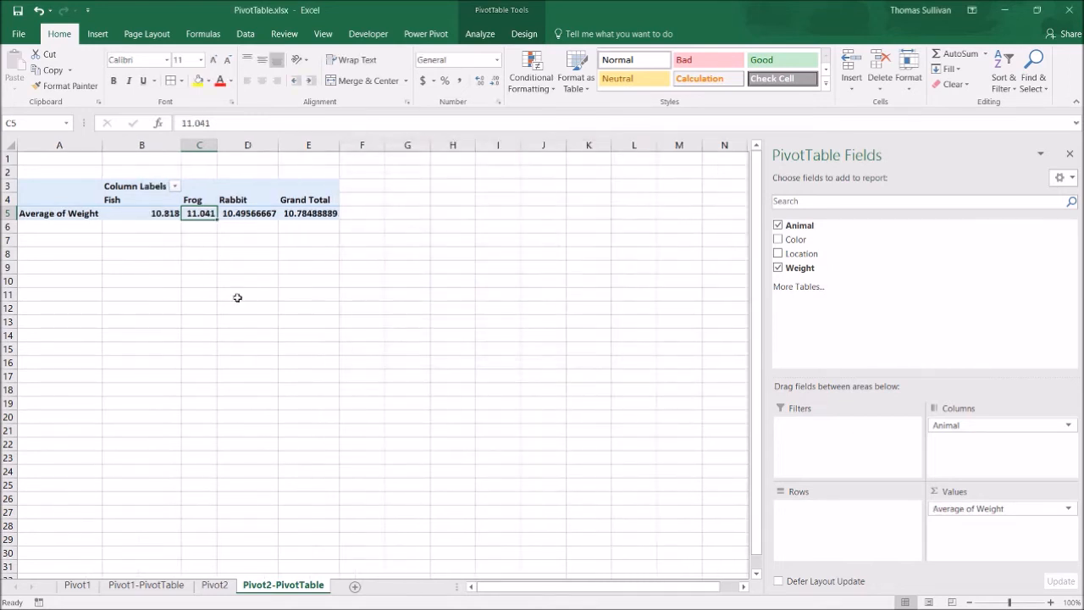
# - Extract the source records behind the Rabbit average to a separate sheet and delete that sheet
pyautogui.click(59, 218)
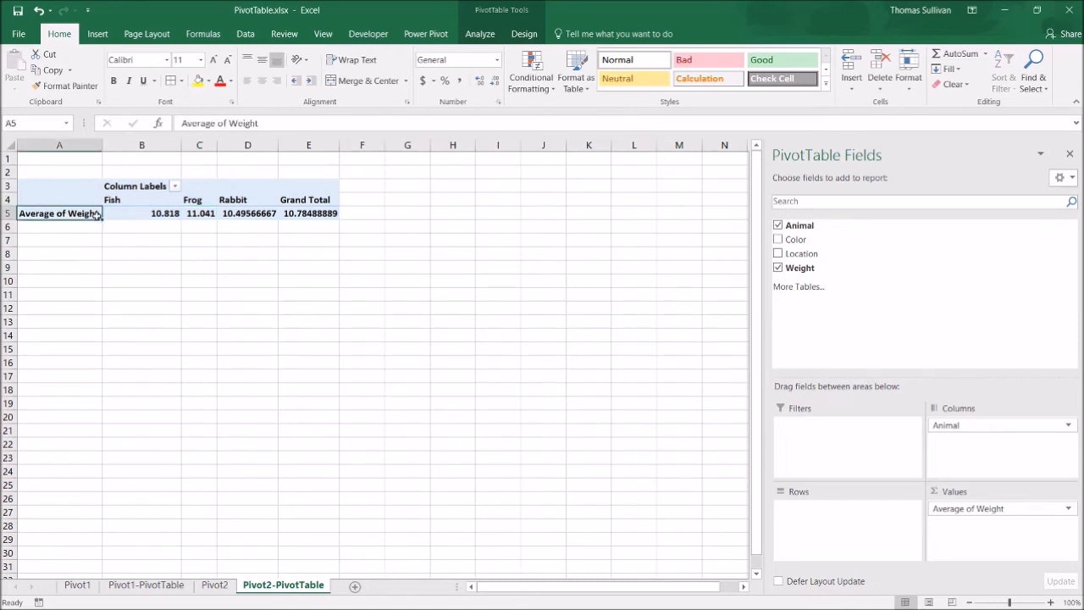
pyautogui.click(144, 211)
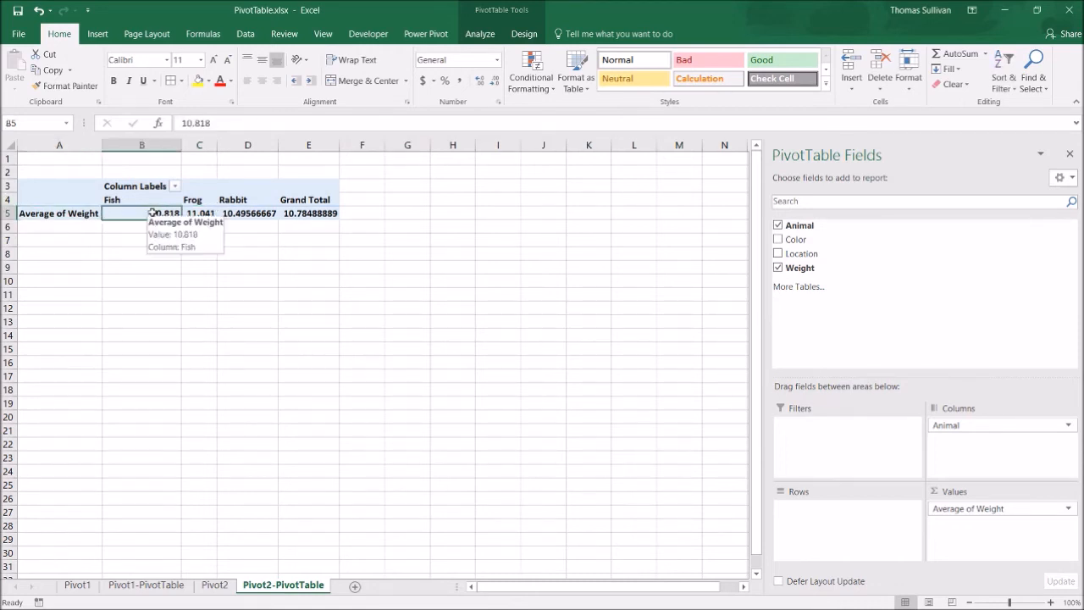
pyautogui.doubleClick(227, 215)
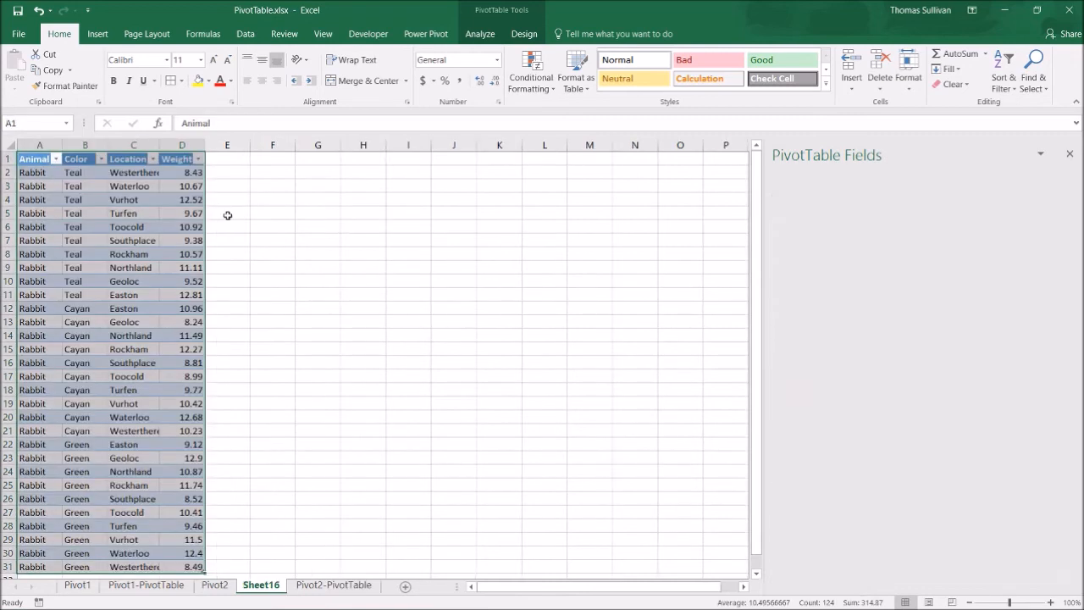
pyautogui.rightClick(269, 585)
pyautogui.click(281, 432)
pyautogui.click(520, 350)
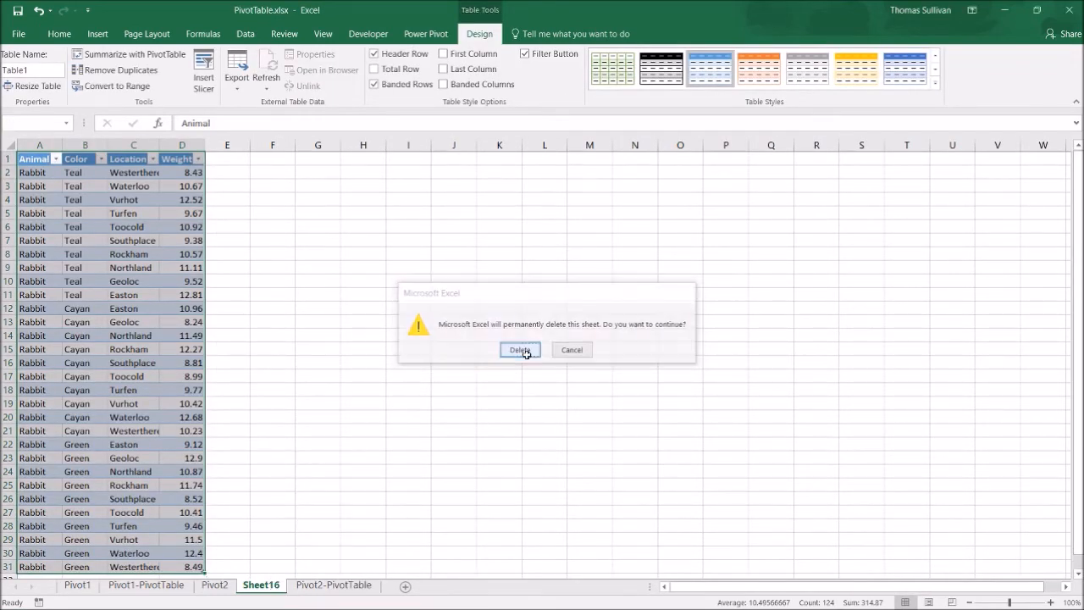
# - Format the Average of Weight field as Number with two decimal places and narrow column B
pyautogui.moveTo(222, 213)
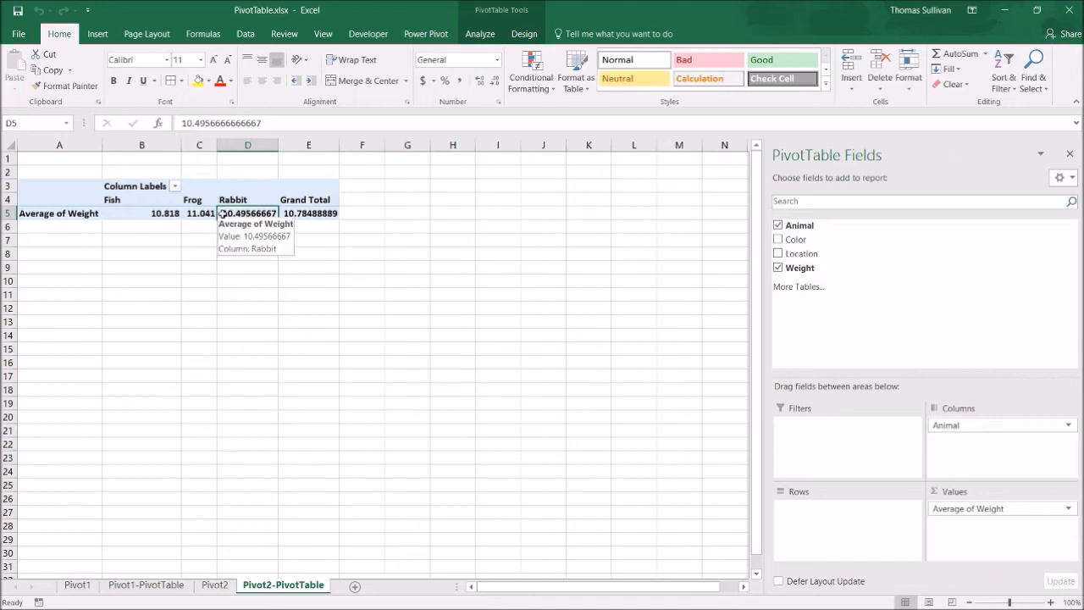
pyautogui.click(953, 508)
pyautogui.click(961, 495)
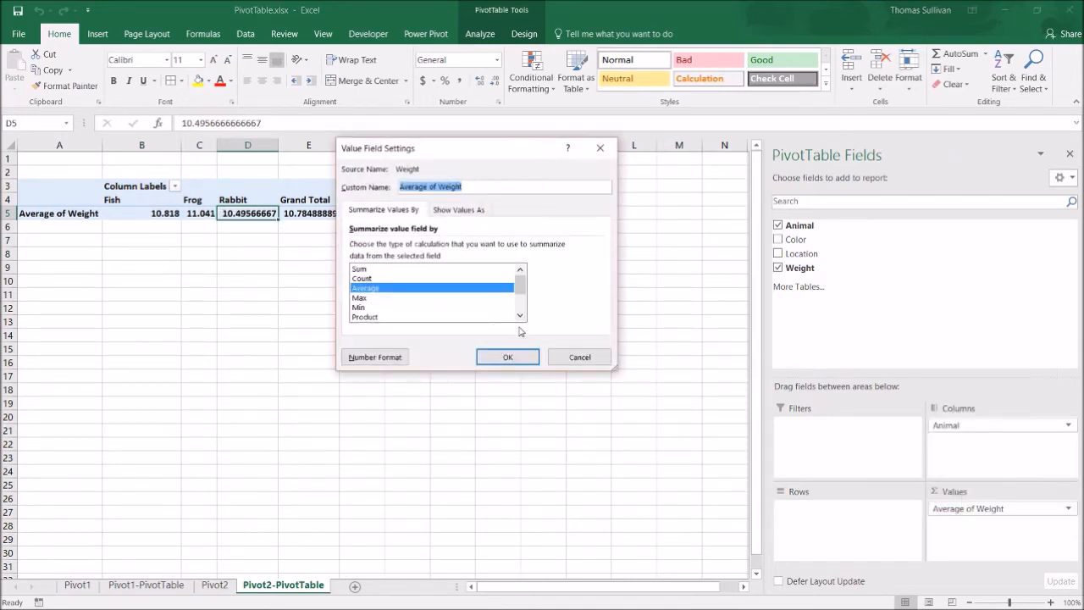
pyautogui.click(375, 355)
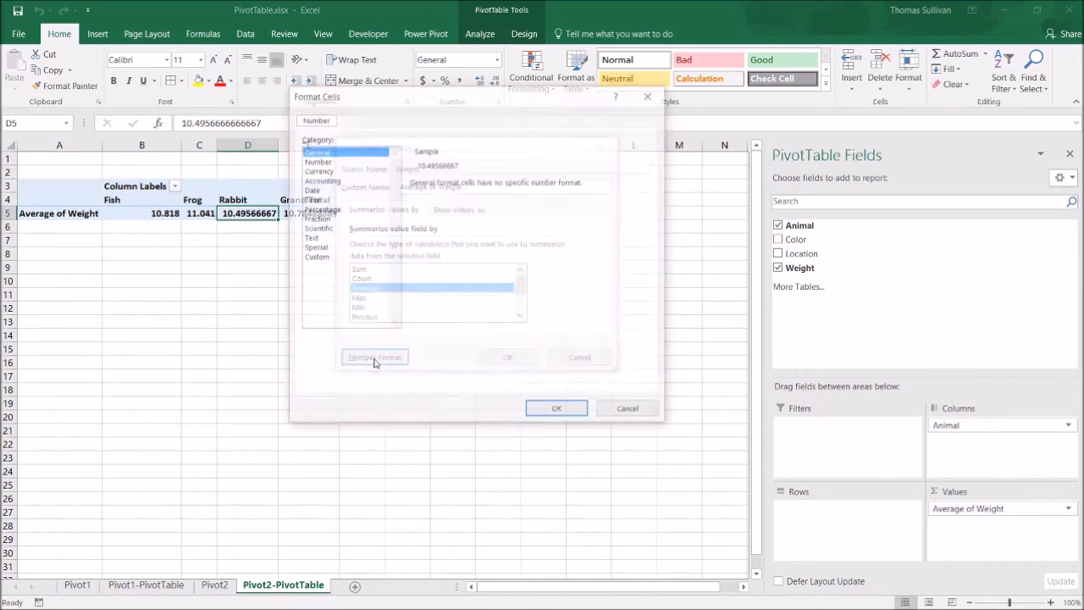
pyautogui.click(326, 163)
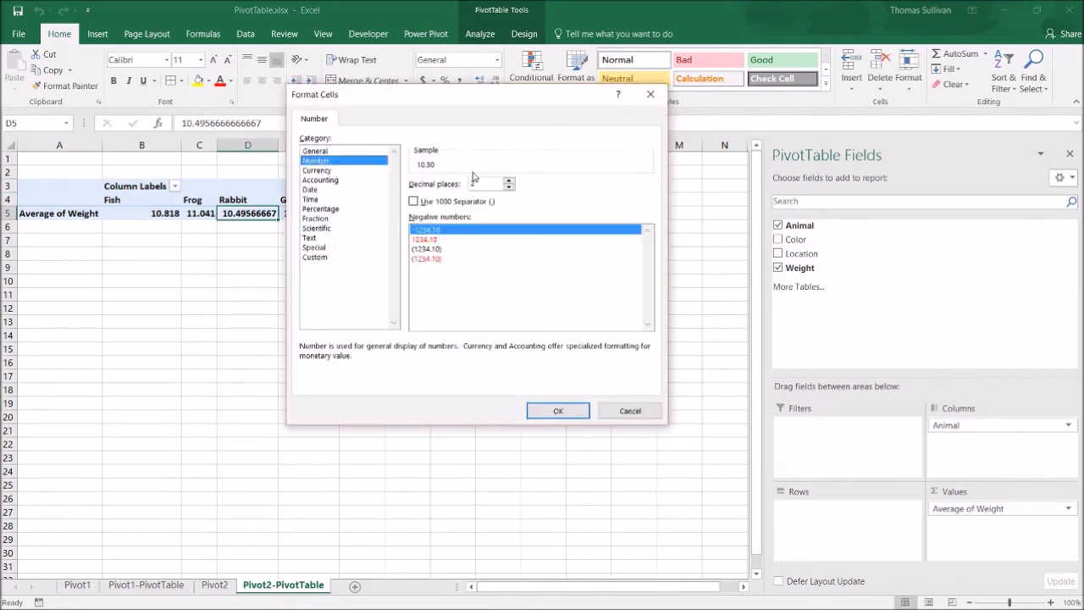
pyautogui.click(558, 411)
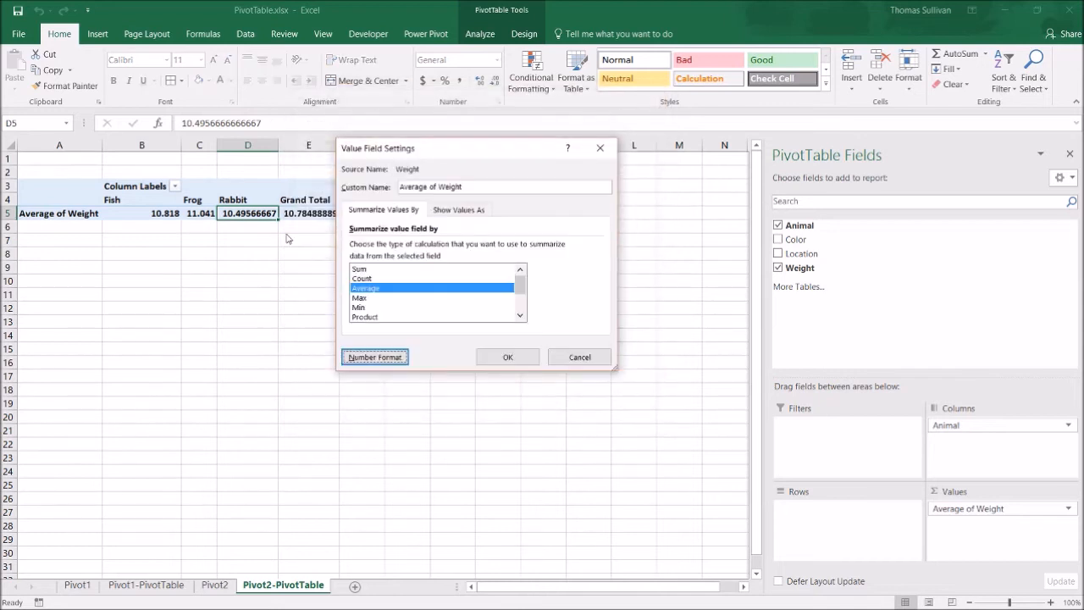
pyautogui.click(507, 357)
pyautogui.moveTo(176, 149); pyautogui.dragTo(161, 149)
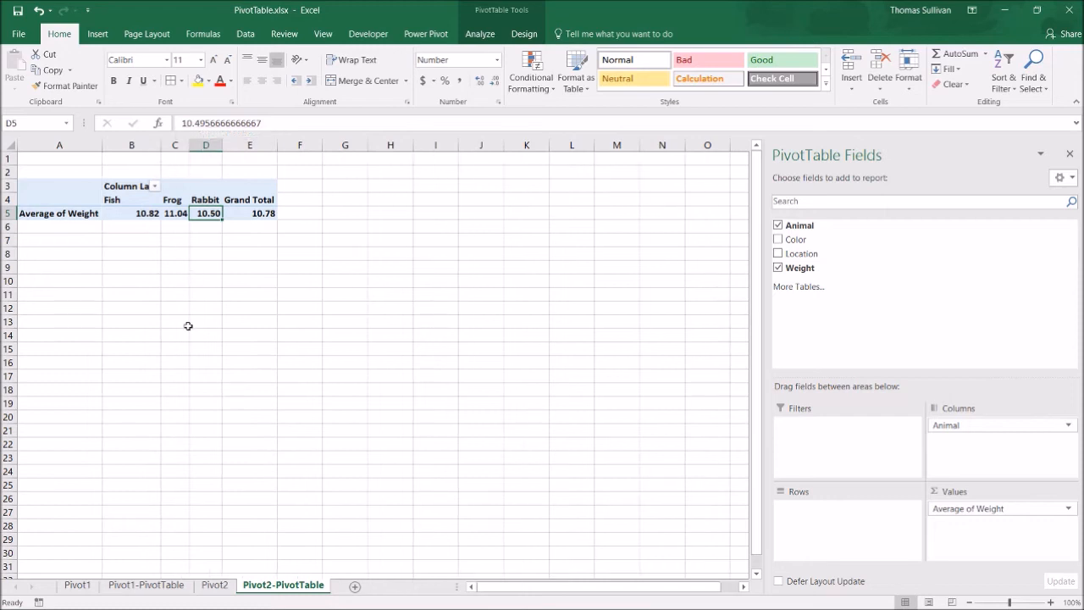
# - Check the average weights per animal and add Location to the PivotTable's rows
pyautogui.click(255, 274)
pyautogui.click(197, 217)
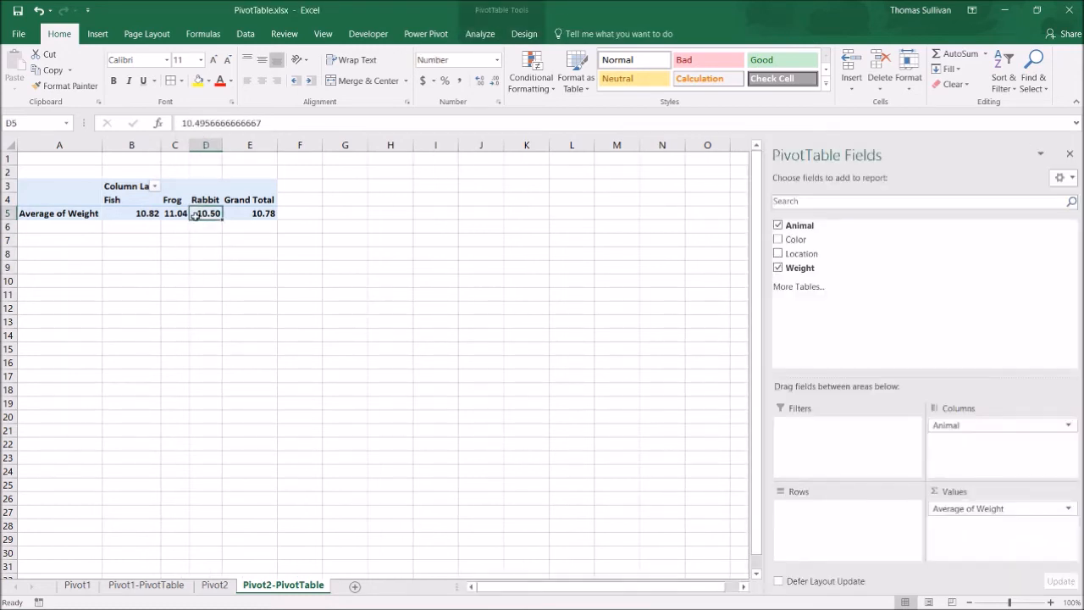
pyautogui.click(136, 203)
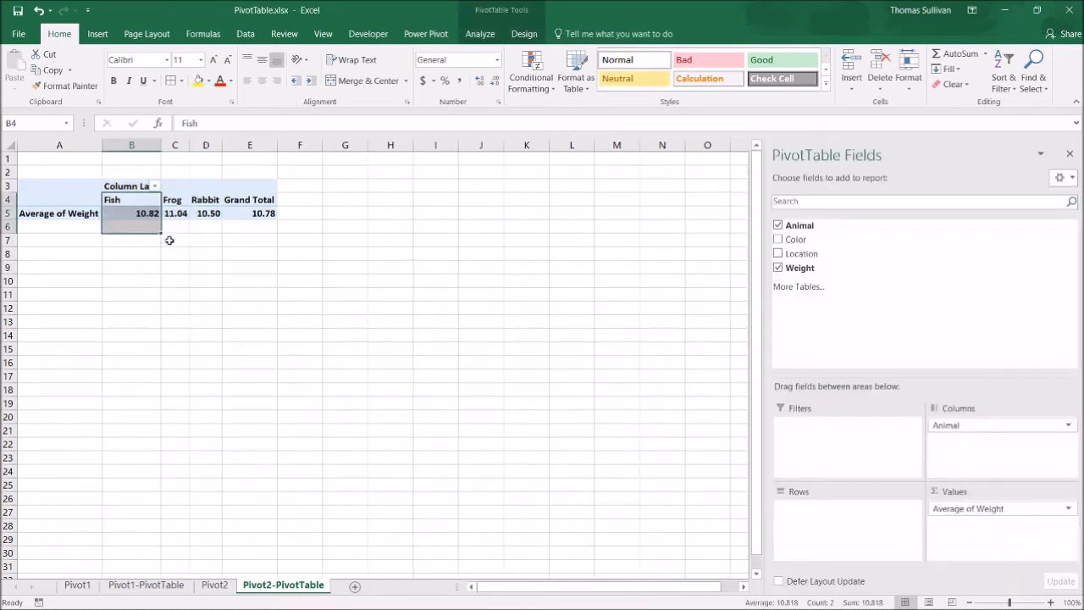
pyautogui.click(147, 214)
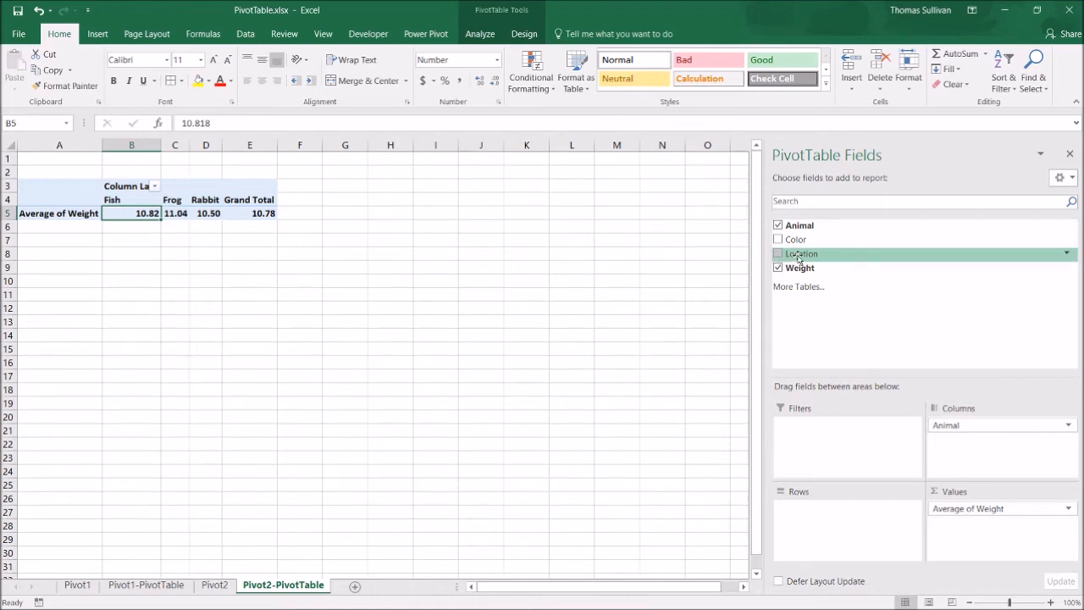
pyautogui.moveTo(798, 258); pyautogui.dragTo(815, 510)
pyautogui.click(258, 281)
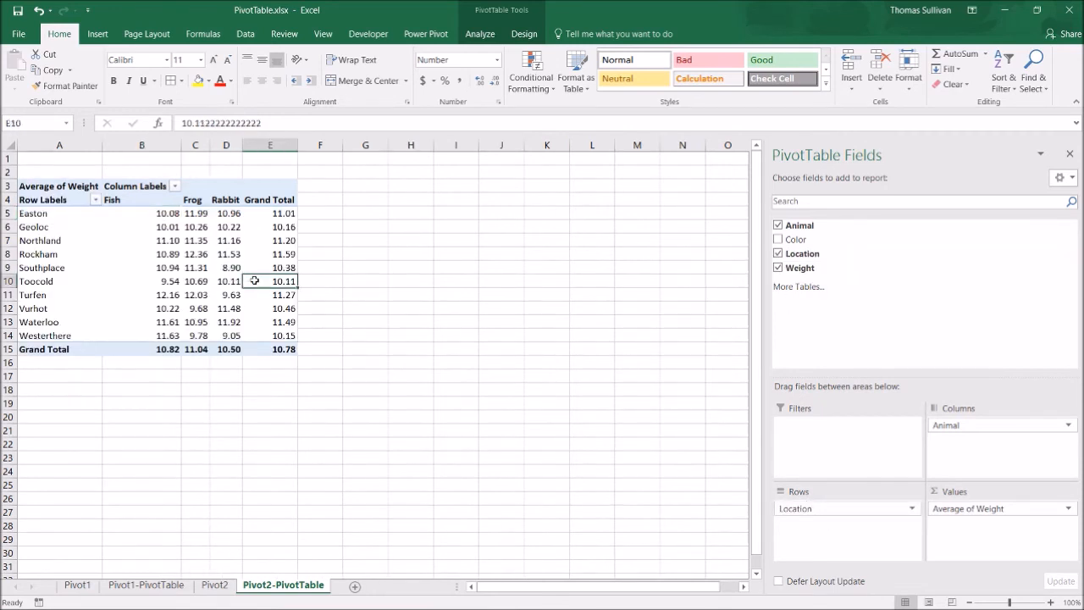
# - Widen columns C and D and center the contents of columns B through D
pyautogui.moveTo(203, 145); pyautogui.dragTo(309, 146)
pyautogui.click(288, 242)
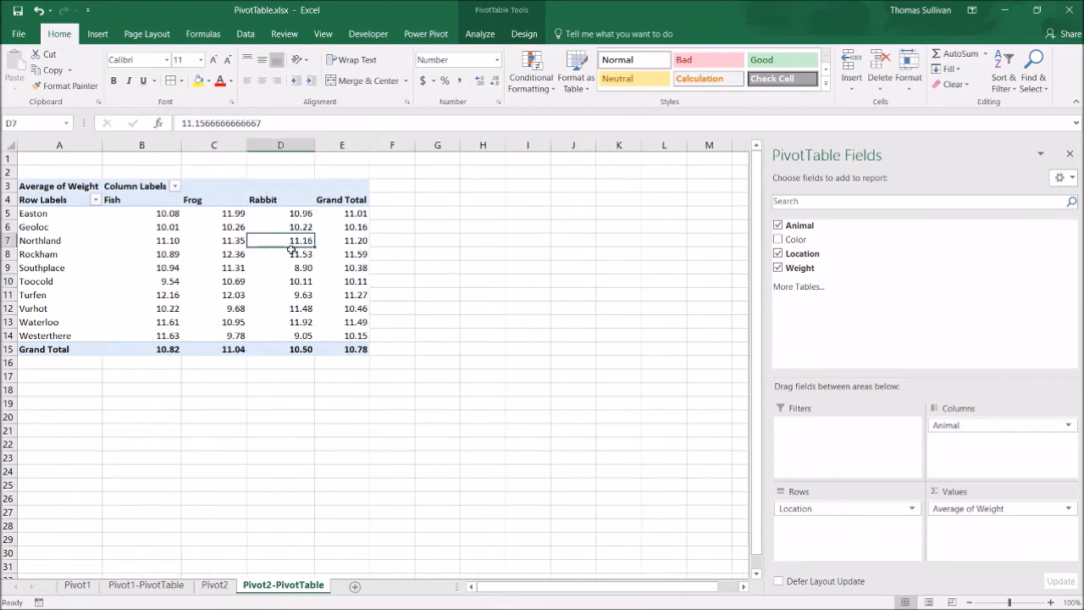
pyautogui.moveTo(133, 146); pyautogui.dragTo(280, 146)
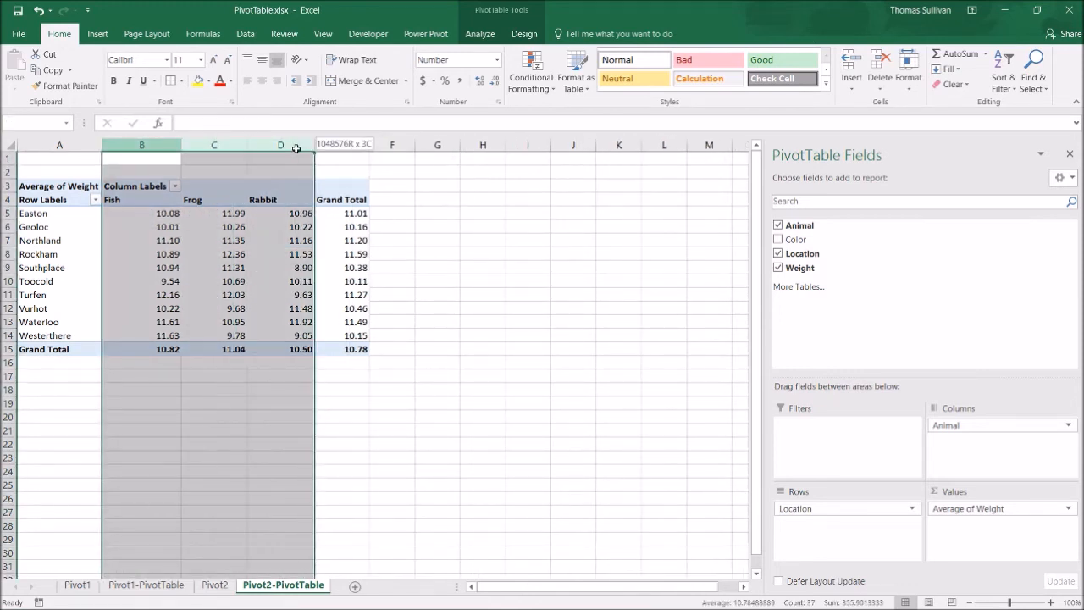
pyautogui.click(266, 85)
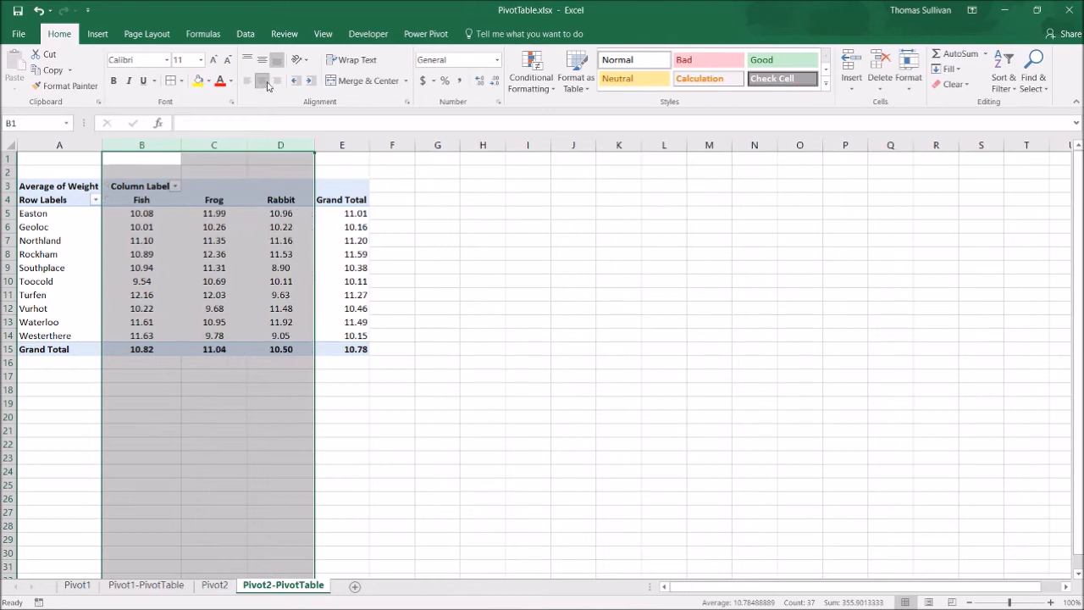
# - Look over the average weights by location and animal, including the Grand Total row
pyautogui.click(227, 242)
pyautogui.click(183, 200)
pyautogui.click(216, 196)
pyautogui.click(218, 227)
pyautogui.moveTo(257, 253); pyautogui.dragTo(258, 254)
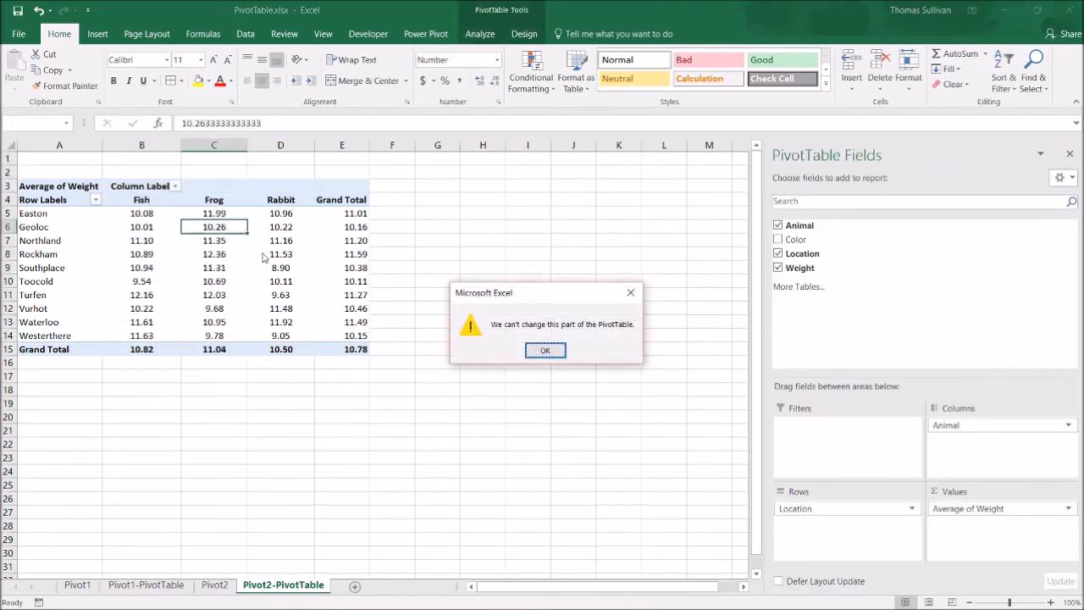
pyautogui.click(631, 292)
pyautogui.click(275, 227)
pyautogui.moveTo(232, 201); pyautogui.dragTo(119, 347)
pyautogui.click(207, 349)
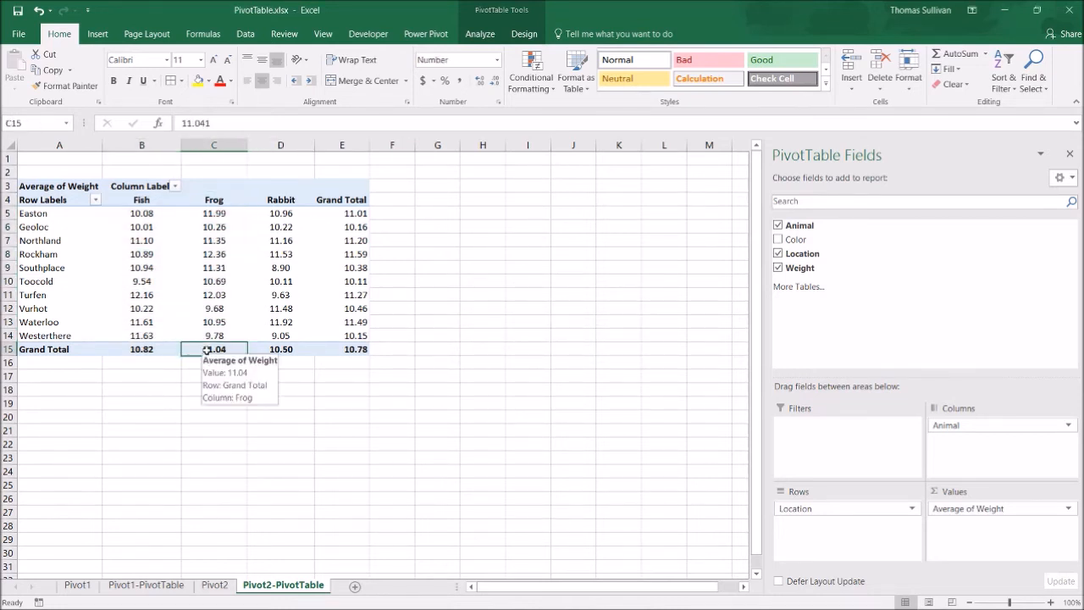
pyautogui.click(307, 213)
# - Examine the averages down each animal column and across the Easton row, along with the location and animal labels
pyautogui.moveTo(141, 200); pyautogui.dragTo(141, 335)
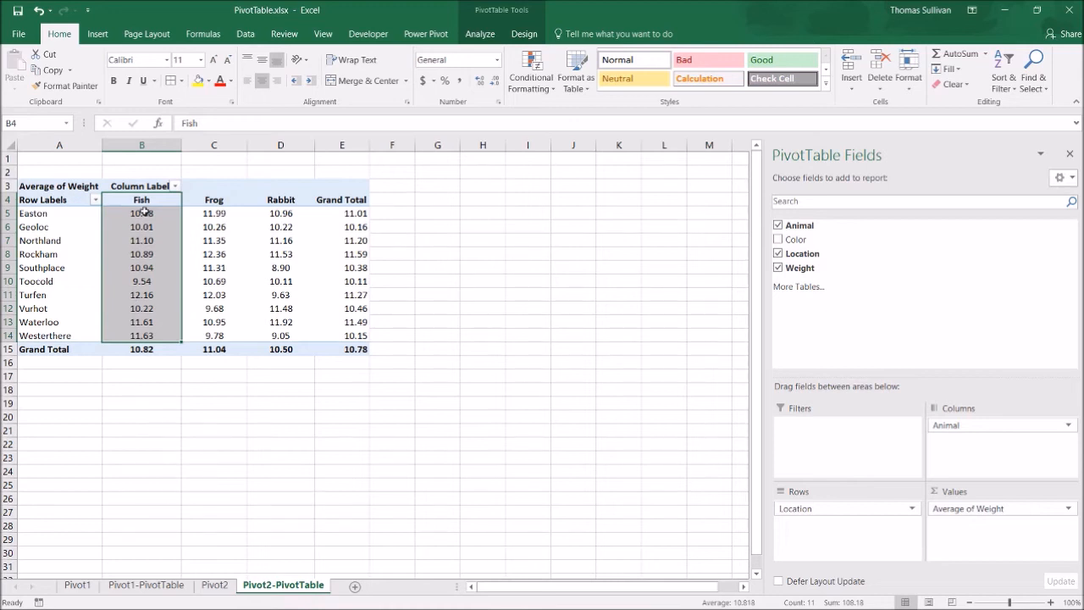
pyautogui.moveTo(141, 213); pyautogui.dragTo(141, 336)
pyautogui.moveTo(213, 213); pyautogui.dragTo(213, 335)
pyautogui.moveTo(280, 214); pyautogui.dragTo(280, 335)
pyautogui.click(46, 213)
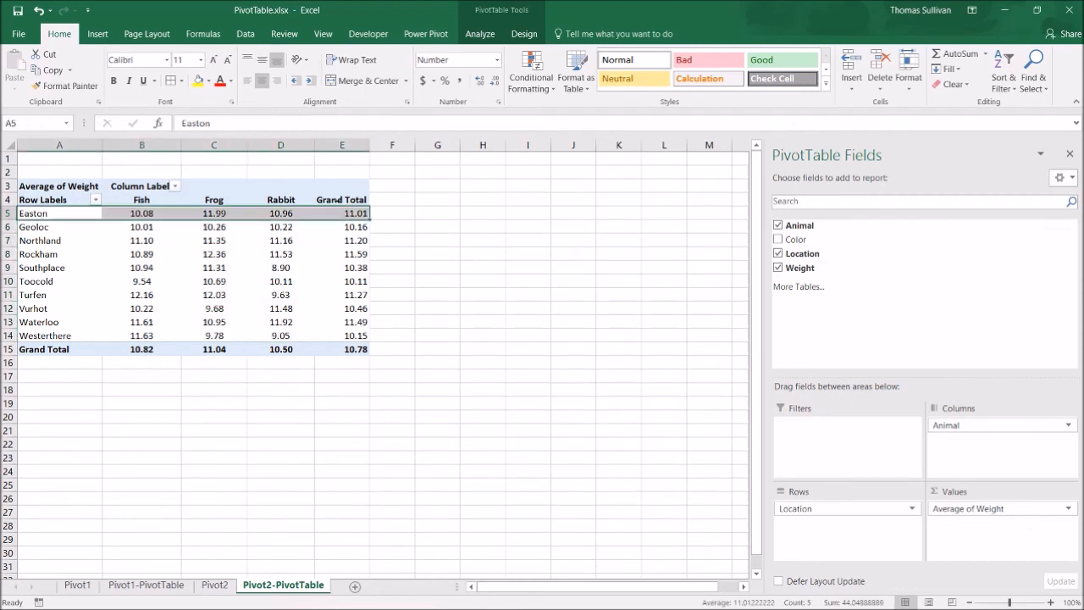
pyautogui.moveTo(51, 231); pyautogui.dragTo(338, 216)
pyautogui.moveTo(139, 199); pyautogui.dragTo(138, 347)
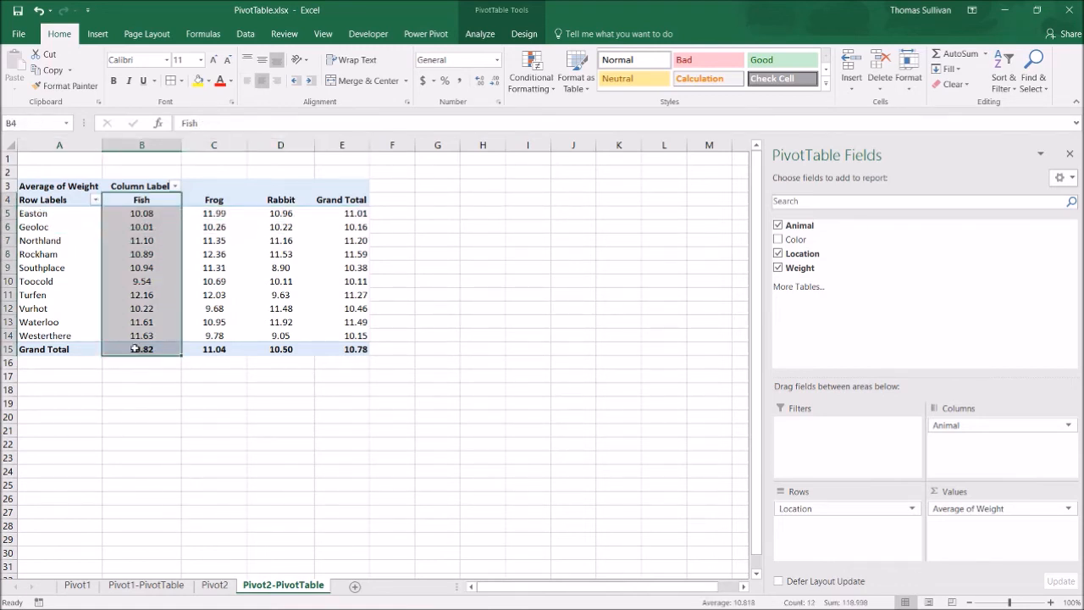
pyautogui.click(325, 267)
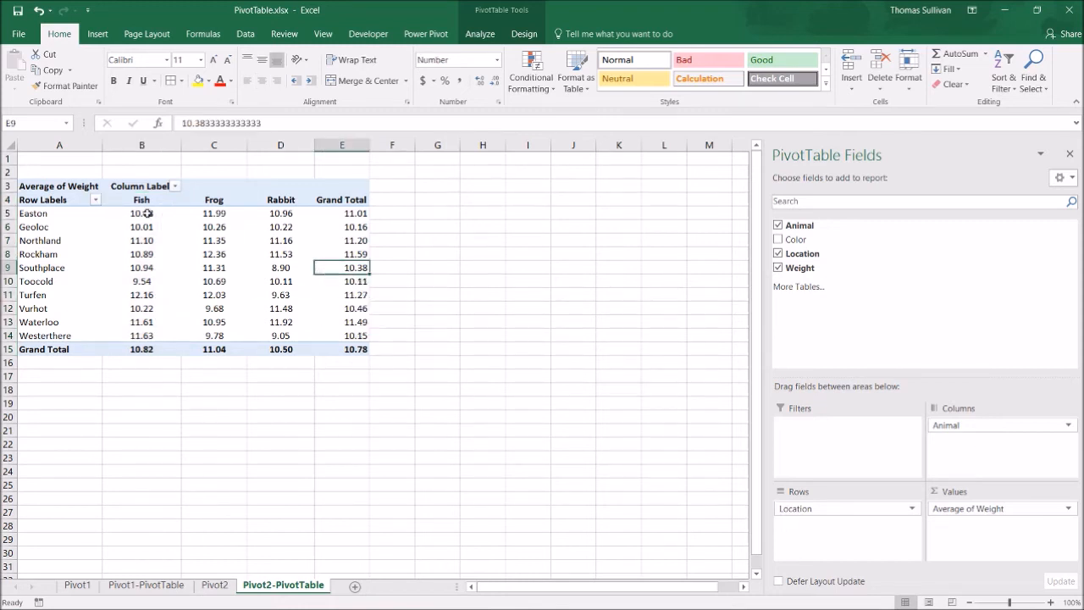
pyautogui.moveTo(146, 241); pyautogui.dragTo(143, 332)
pyautogui.moveTo(23, 213); pyautogui.dragTo(40, 336)
pyautogui.click(131, 185)
pyautogui.moveTo(144, 213); pyautogui.dragTo(143, 337)
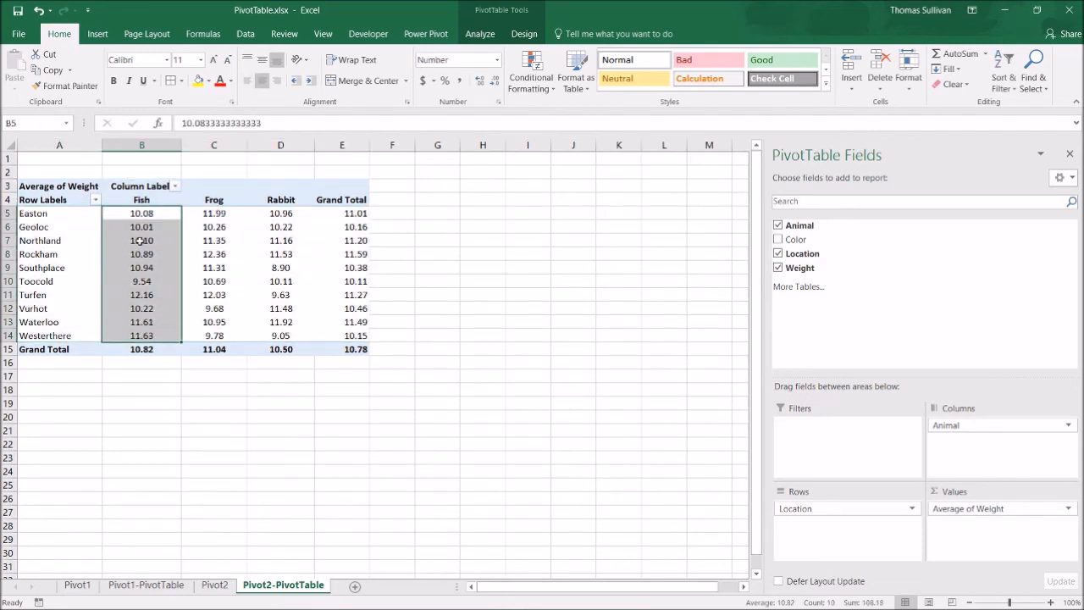
pyautogui.moveTo(131, 200); pyautogui.dragTo(337, 191)
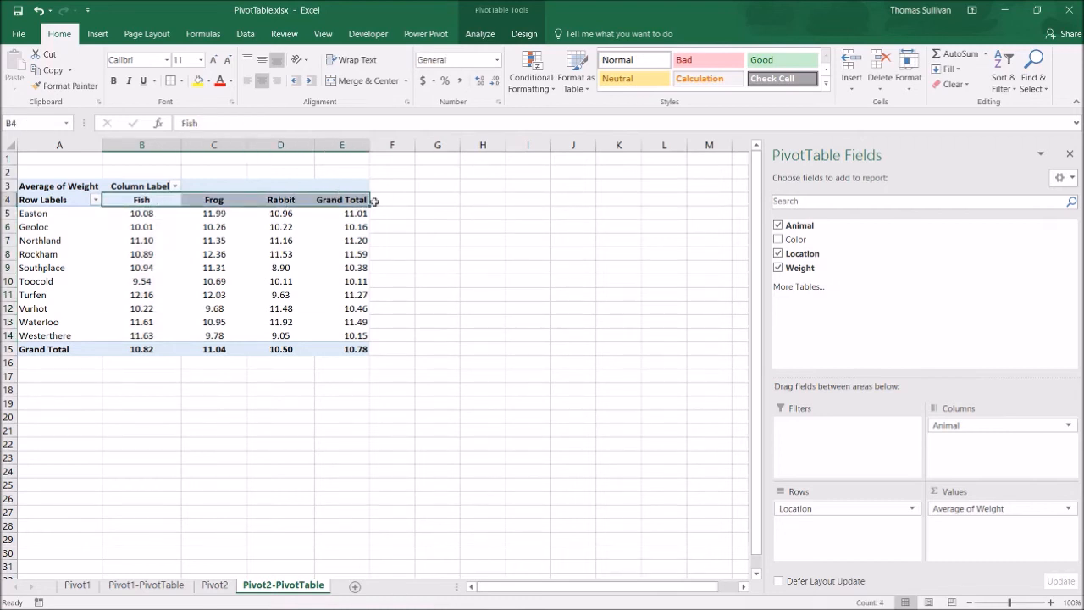
pyautogui.click(483, 213)
# - Add Color below Animal in the PivotTable's columns and widen worksheet columns C and D
pyautogui.click(213, 254)
pyautogui.moveTo(784, 246); pyautogui.dragTo(966, 447)
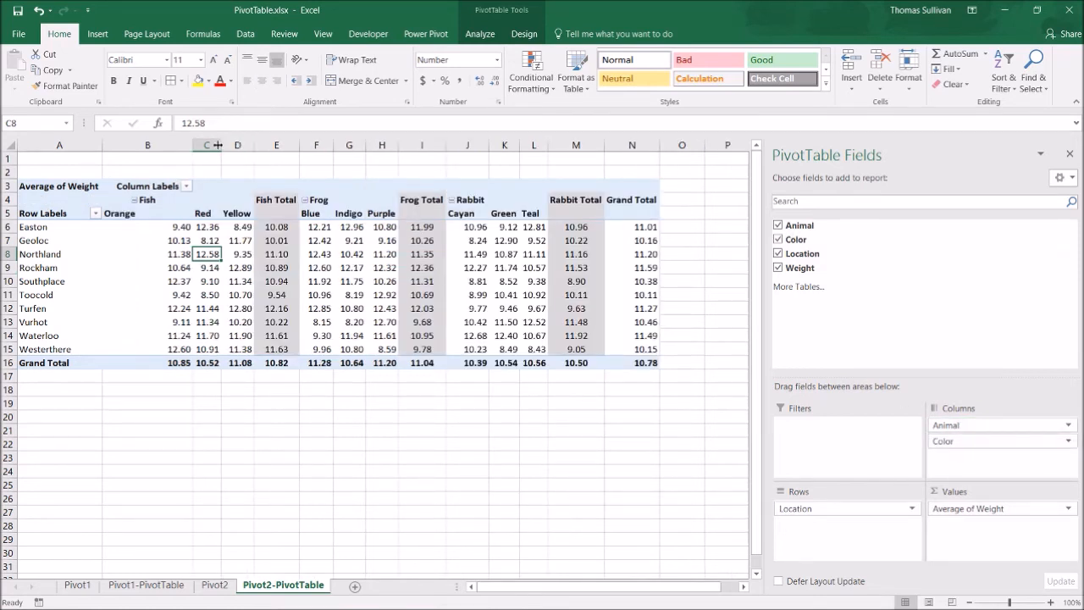
pyautogui.moveTo(216, 146); pyautogui.dragTo(288, 147)
pyautogui.moveTo(369, 147)
pyautogui.mouseDown()
pyautogui.moveTo(407, 147)
pyautogui.moveTo(369, 147)
pyautogui.mouseUp()
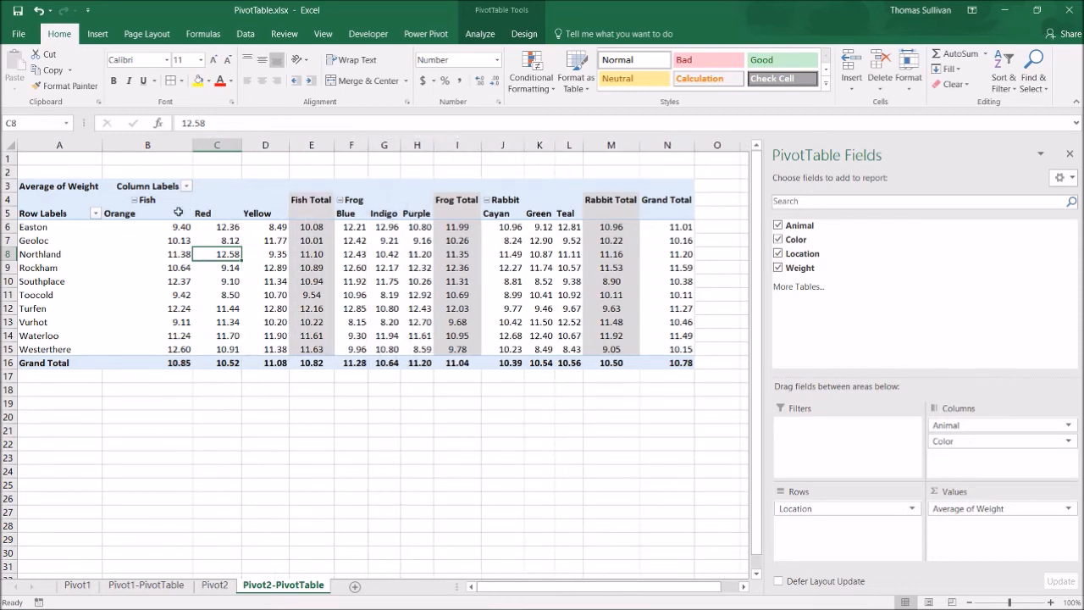
# - Collapse the Fish color breakdown in the PivotTable and look over the single column of Fish averages
pyautogui.click(146, 212)
pyautogui.moveTo(194, 146); pyautogui.dragTo(167, 149)
pyautogui.click(142, 240)
pyautogui.moveTo(122, 214); pyautogui.dragTo(247, 362)
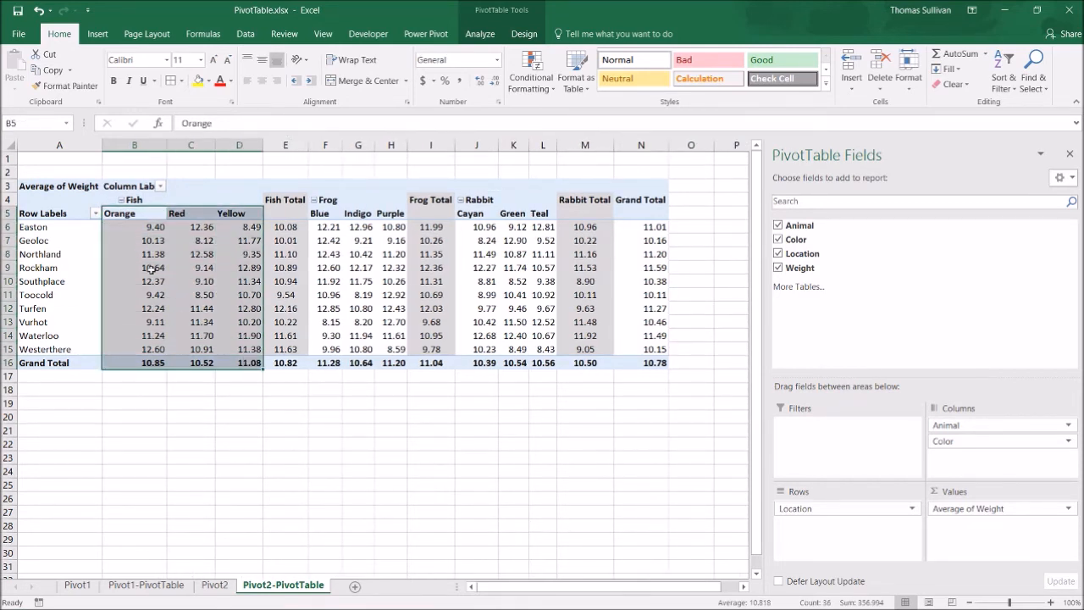
pyautogui.click(121, 201)
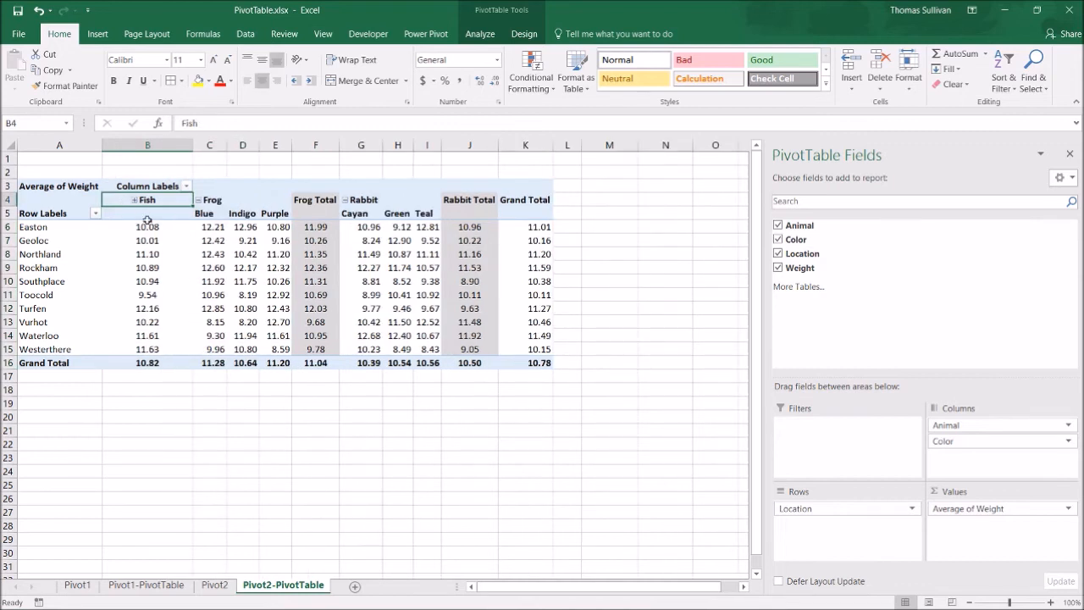
pyautogui.click(157, 255)
pyautogui.click(167, 308)
pyautogui.moveTo(146, 200); pyautogui.dragTo(147, 363)
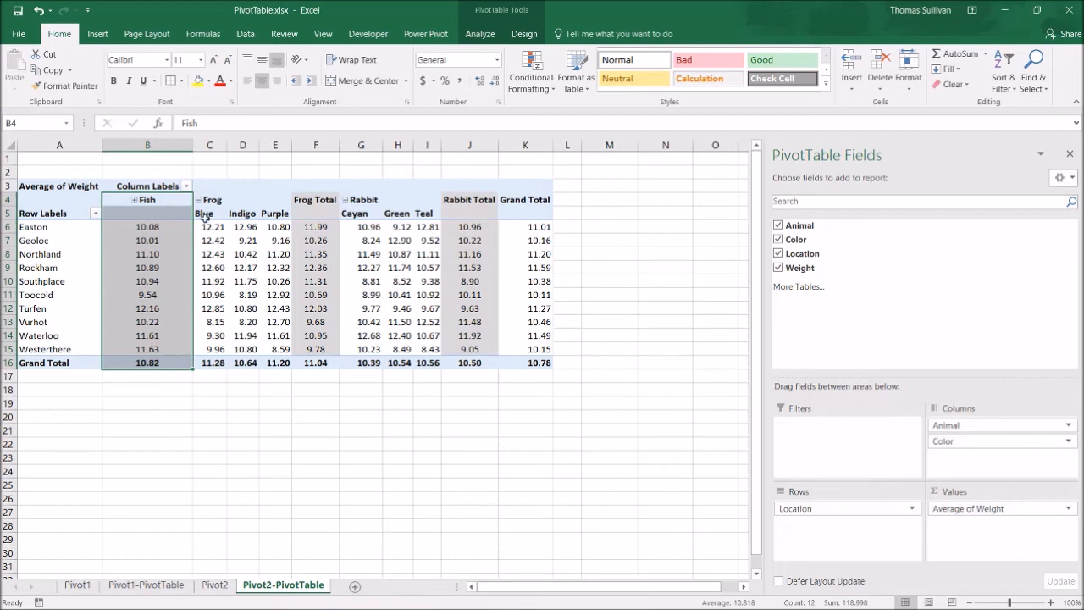
# - Collapse the Frog color breakdown in the PivotTable and look over the Frog averages by location
pyautogui.moveTo(205, 216); pyautogui.dragTo(316, 360)
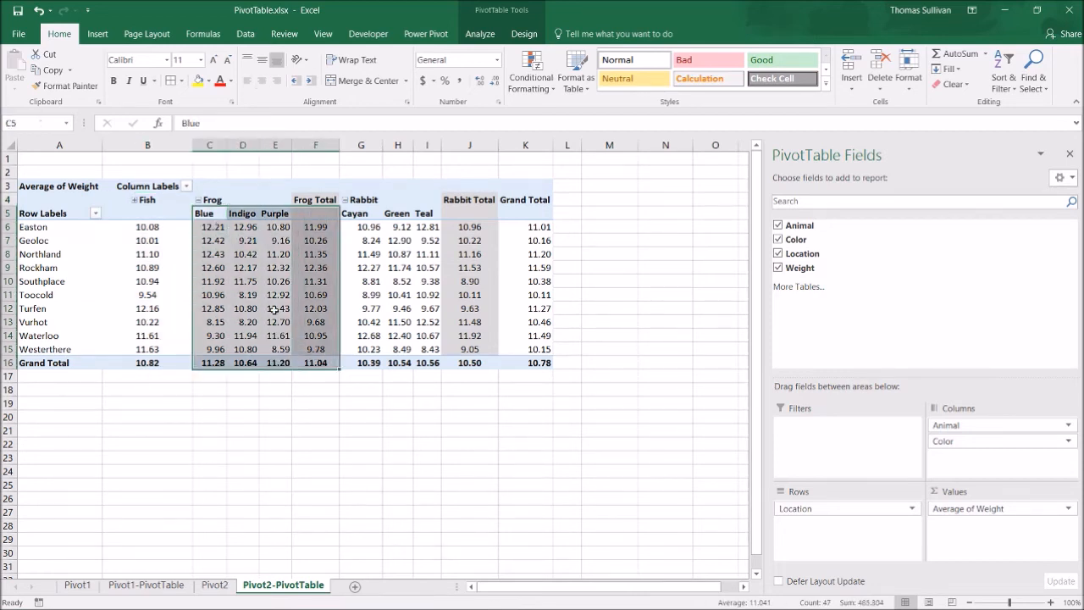
pyautogui.click(210, 238)
pyautogui.click(199, 201)
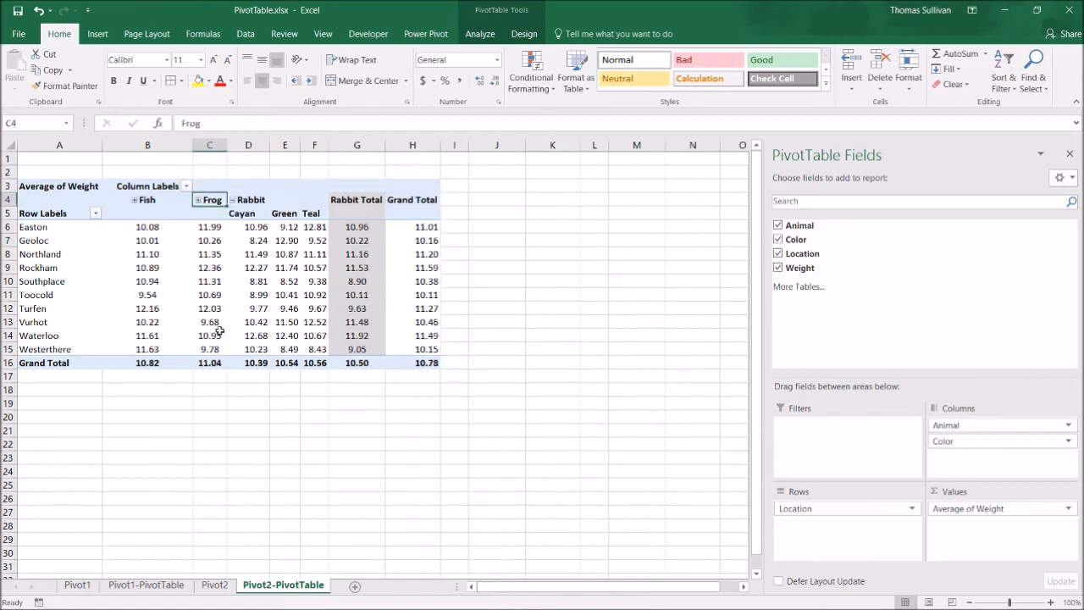
pyautogui.moveTo(210, 227); pyautogui.dragTo(212, 349)
# - Collapse the Rabbit color breakdown so only the Rabbit averages remain for each location
pyautogui.moveTo(243, 214); pyautogui.dragTo(315, 362)
pyautogui.click(315, 363)
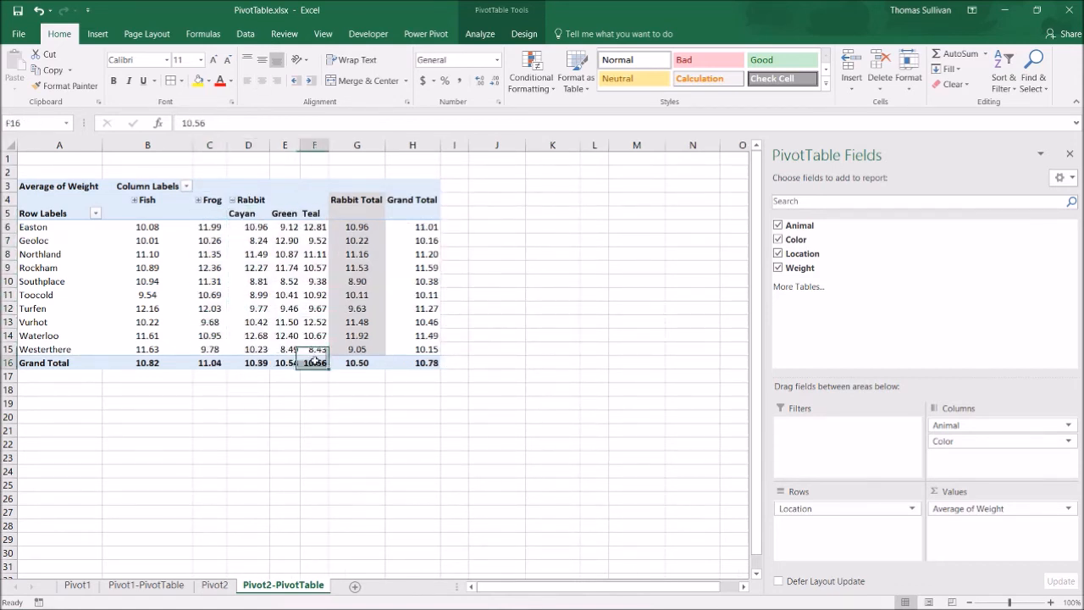
pyautogui.click(233, 201)
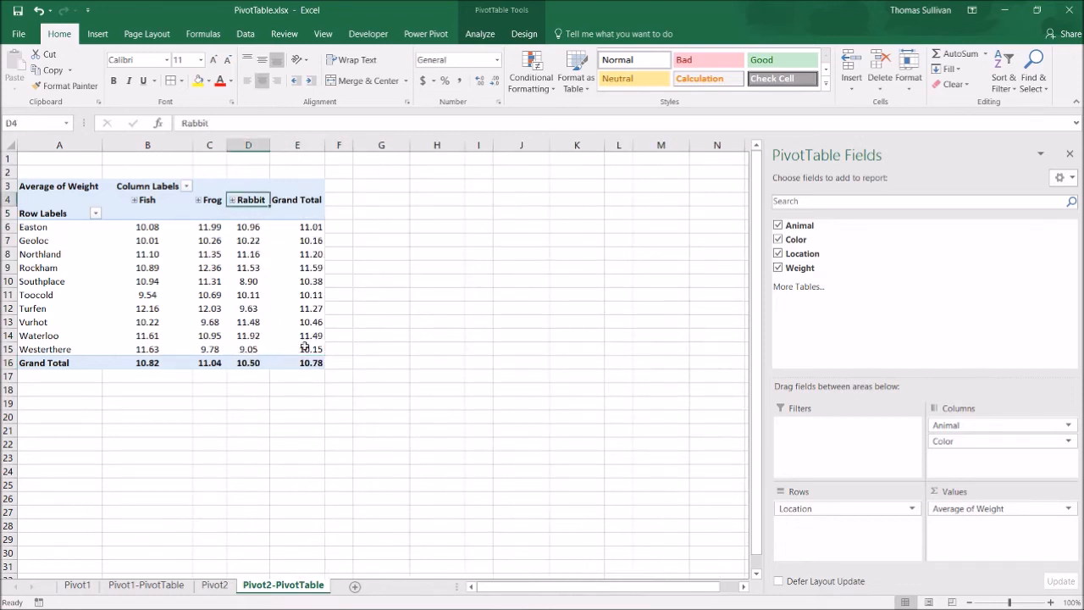
pyautogui.click(234, 311)
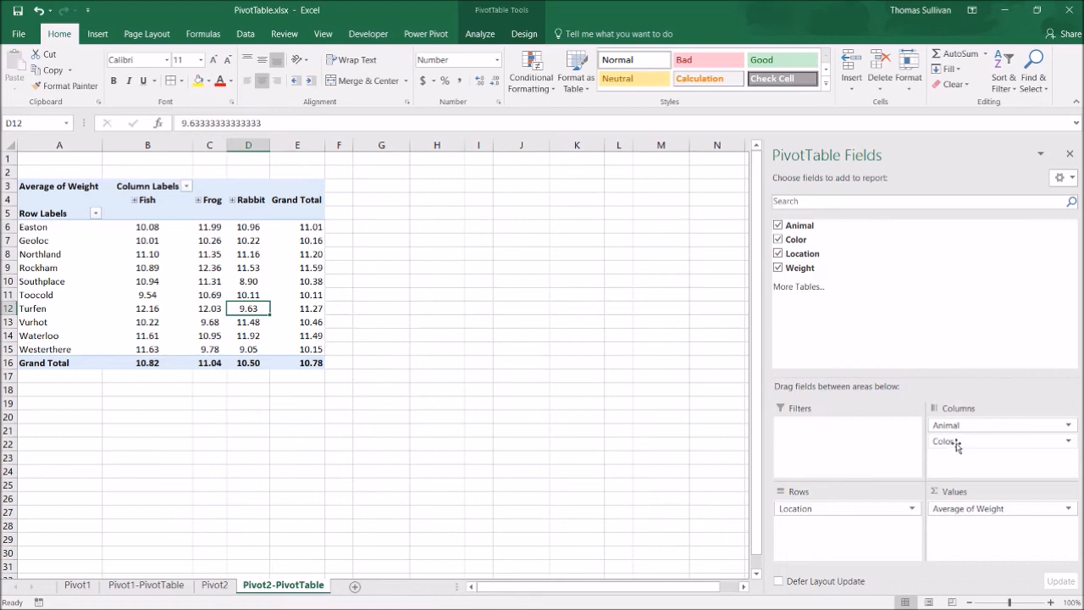
# - Remove Color from the PivotTable's columns and widen worksheet columns C and D
pyautogui.moveTo(955, 443); pyautogui.dragTo(901, 344)
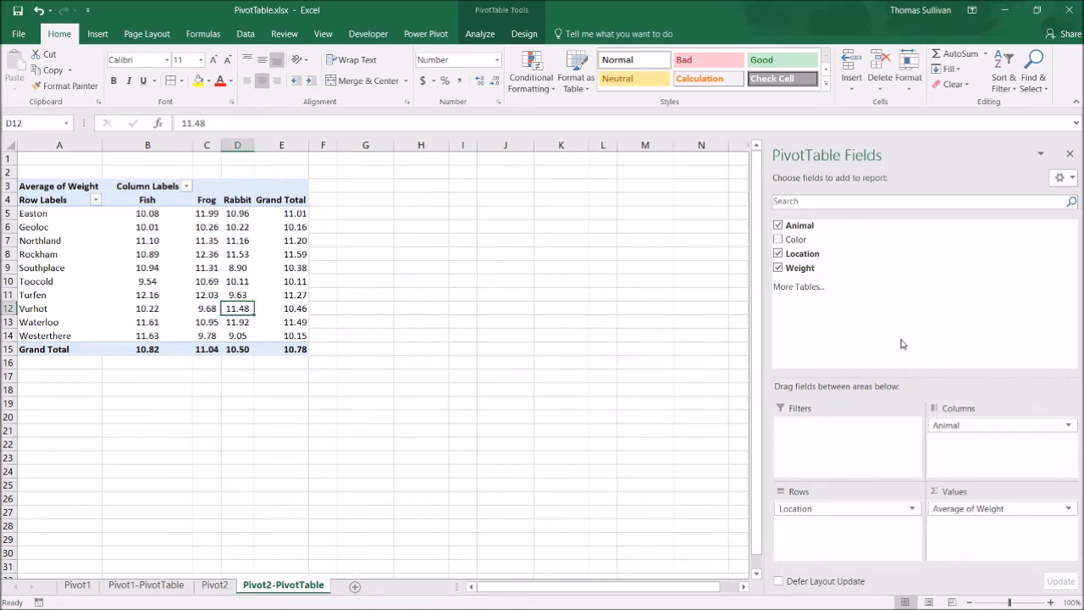
pyautogui.click(408, 282)
pyautogui.moveTo(254, 146)
pyautogui.mouseDown()
pyautogui.moveTo(265, 145)
pyautogui.moveTo(242, 145)
pyautogui.mouseUp()
# - Calculate =SUM(E5:E14) in cell E18 and compare it with the PivotTable's Grand Total in E15
pyautogui.click(330, 389)
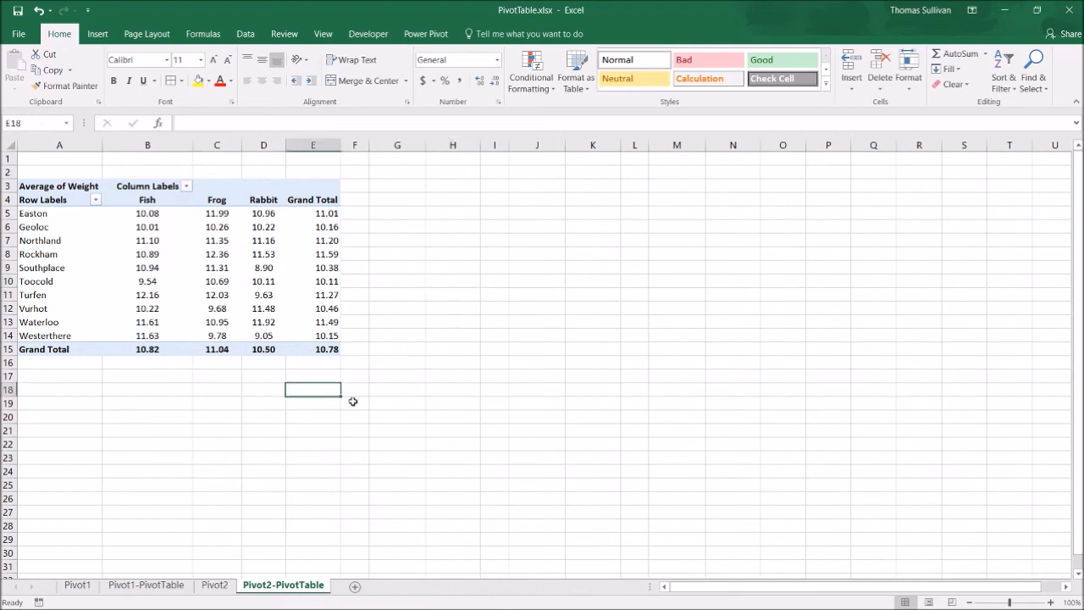
pyautogui.write('=')
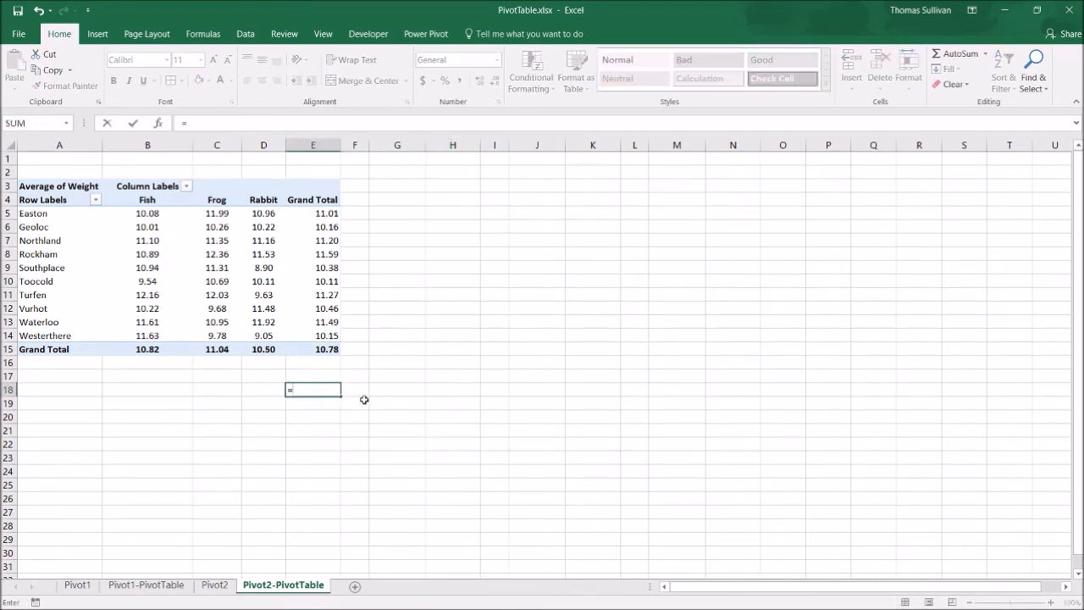
pyautogui.write('sum')
pyautogui.press('Tab')
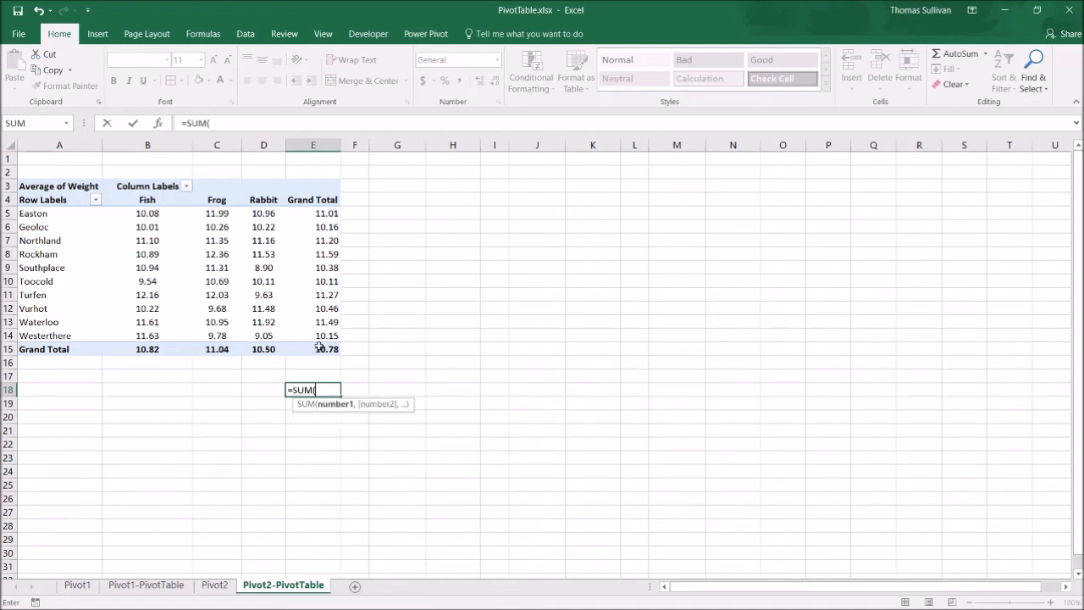
pyautogui.moveTo(328, 336); pyautogui.dragTo(331, 212)
pyautogui.press('Return')
pyautogui.press('Up')
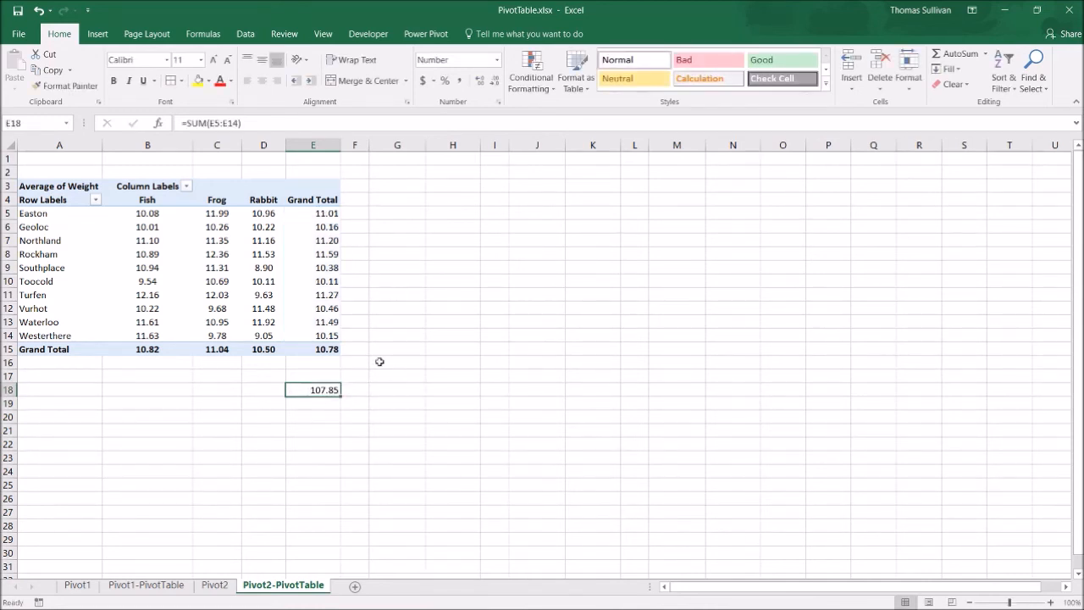
pyautogui.click(331, 351)
pyautogui.click(333, 389)
pyautogui.click(337, 351)
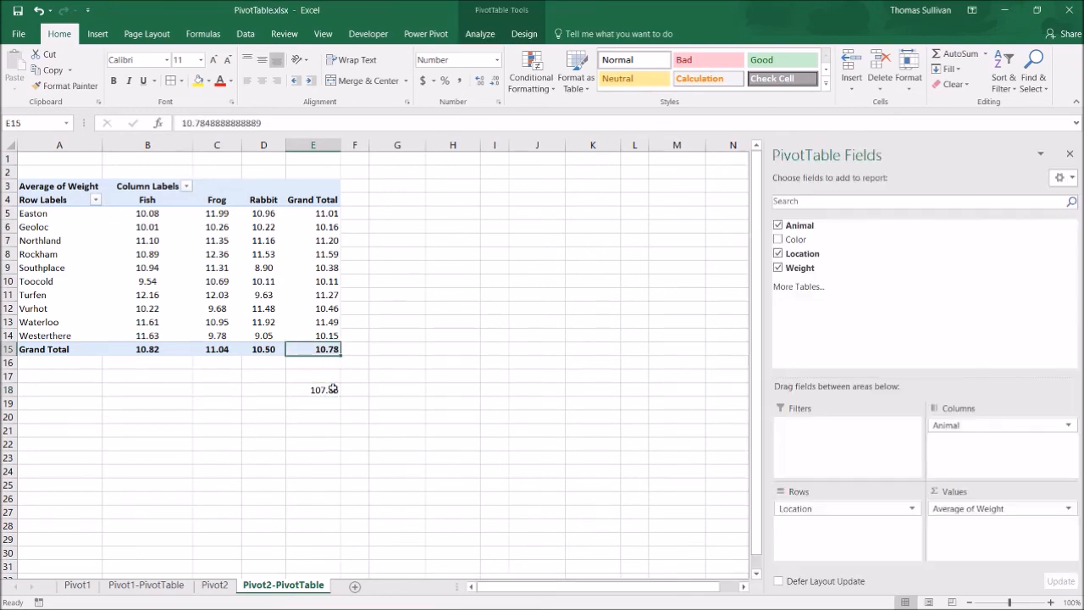
# - Replace the formula in E18 with =AVERAGE(E5:E14) and check it against the location averages it covers
pyautogui.click(333, 390)
pyautogui.write('=a')
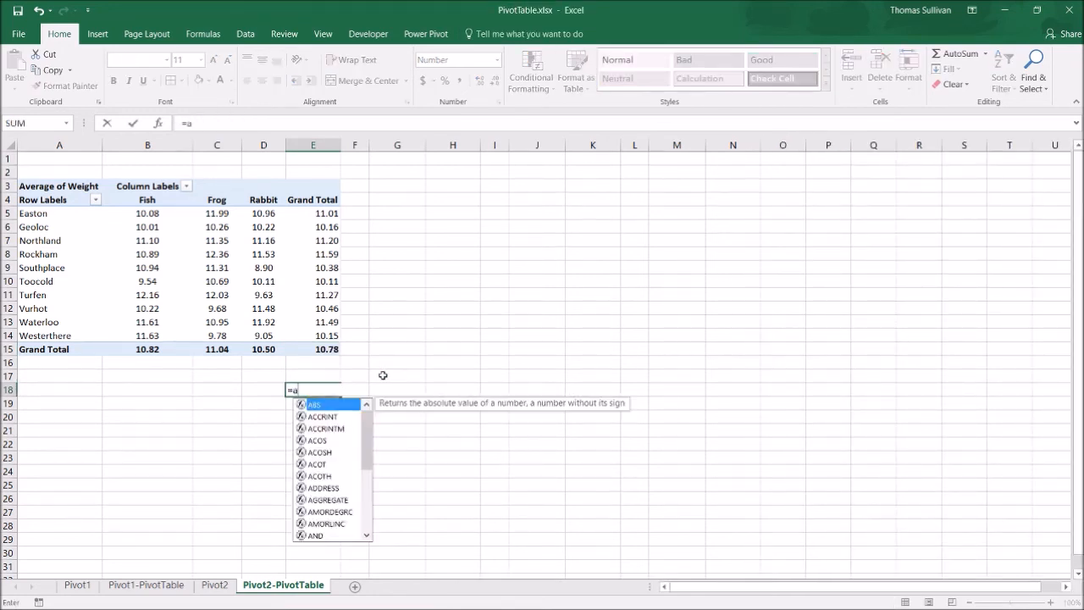
pyautogui.write('verag')
pyautogui.press('Tab')
pyautogui.moveTo(327, 337); pyautogui.dragTo(331, 218)
pyautogui.press('Return')
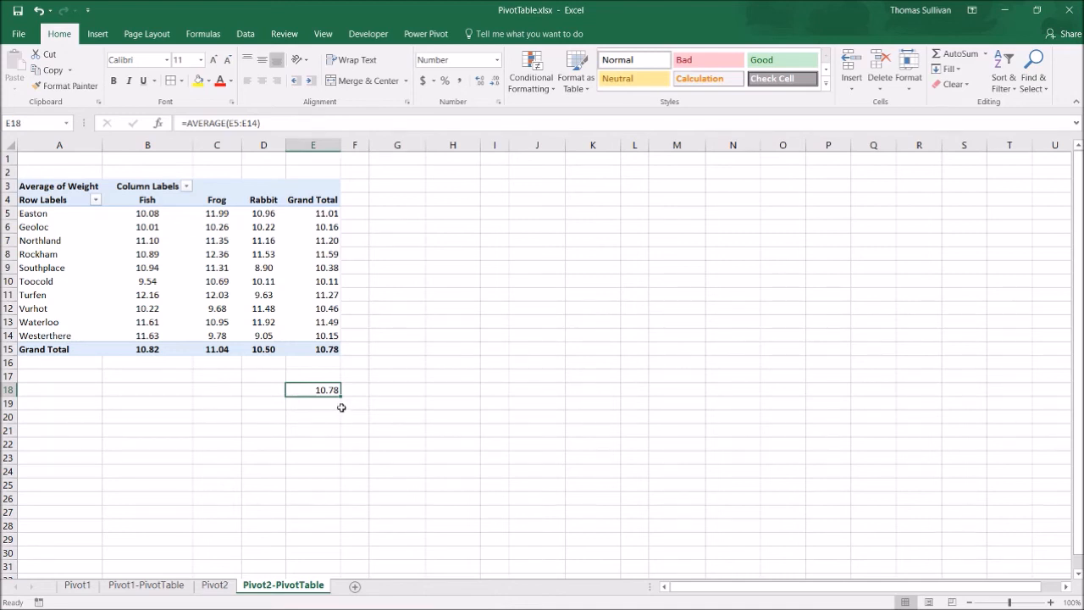
pyautogui.click(322, 401)
pyautogui.click(327, 390)
pyautogui.moveTo(327, 214); pyautogui.dragTo(325, 334)
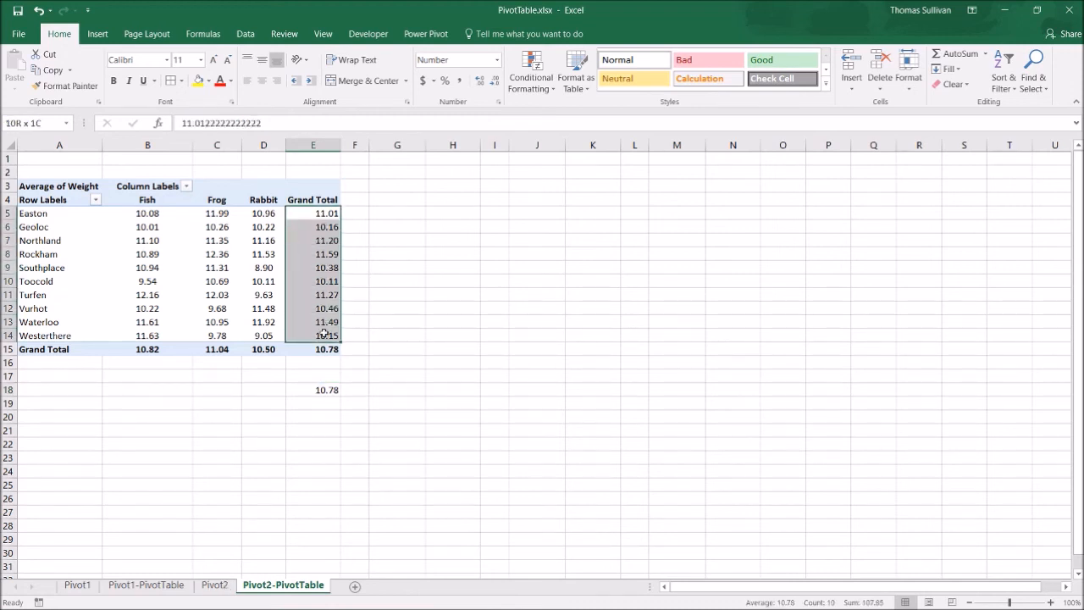
# - Look at the Pivot2 source data and return to the Pivot2-PivotTable sheet
pyautogui.click(208, 585)
pyautogui.click(282, 586)
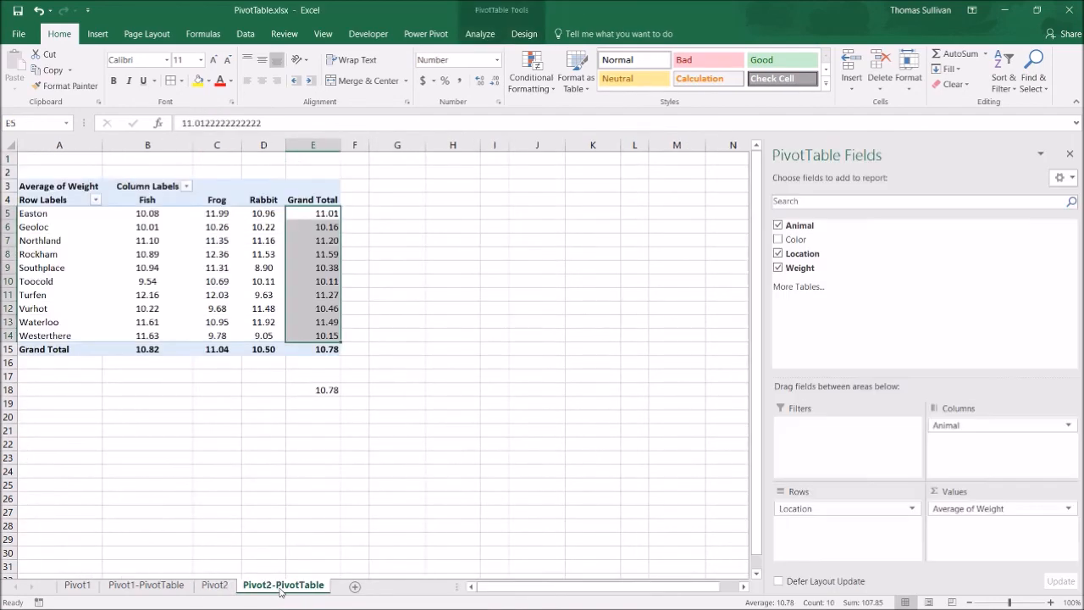
pyautogui.click(214, 585)
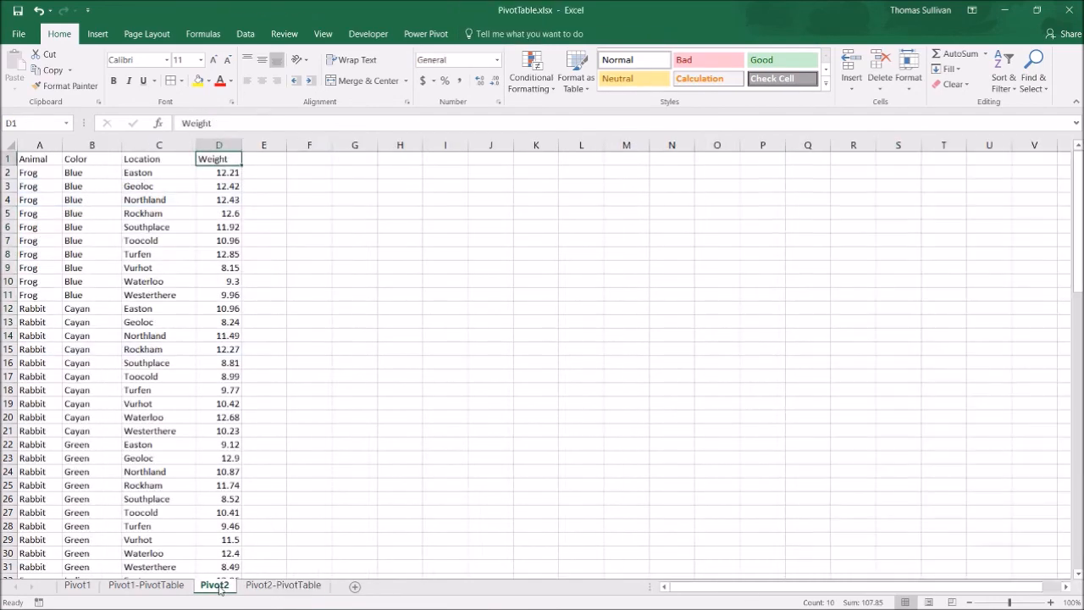
pyautogui.click(284, 585)
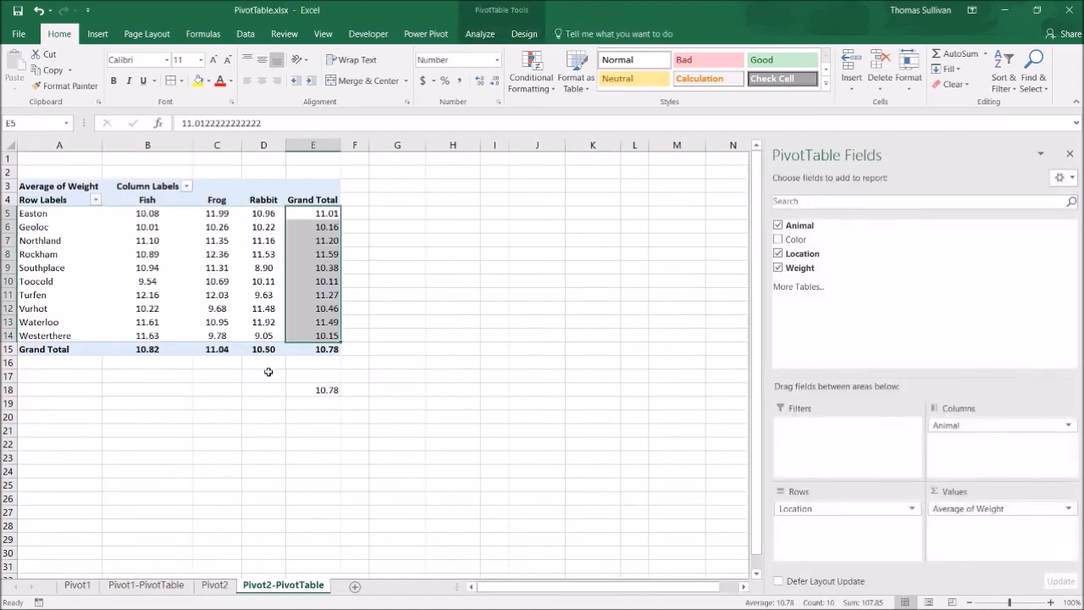
# - Clear the check formula from cell E18
pyautogui.click(316, 388)
pyautogui.press('Delete')
pyautogui.click(350, 416)
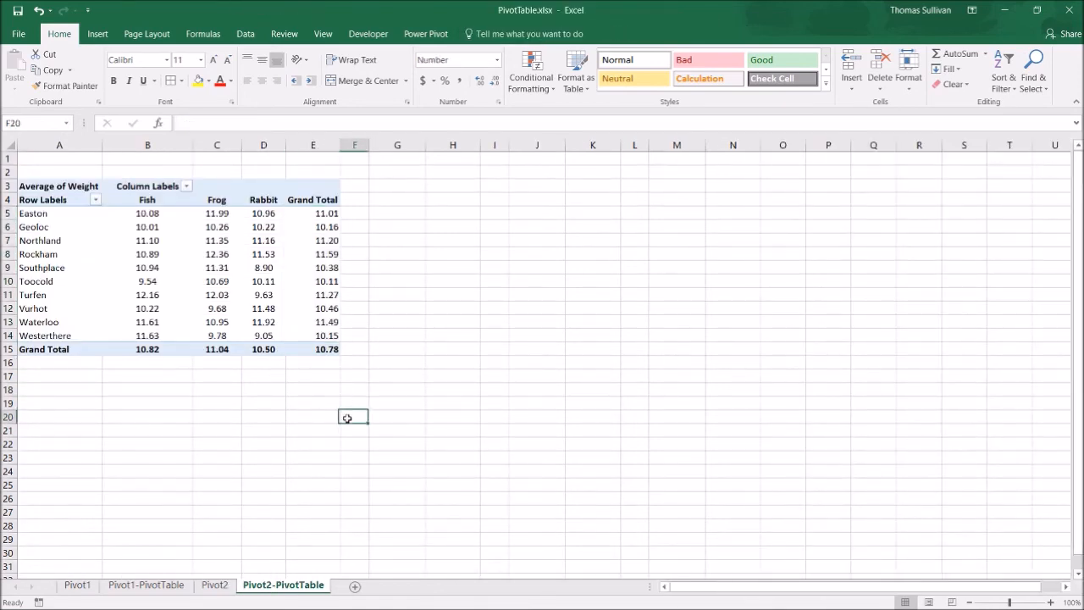
# - Copy the whole PivotTable in A3:E15, including its headers and Grand Total row
pyautogui.click(18, 185)
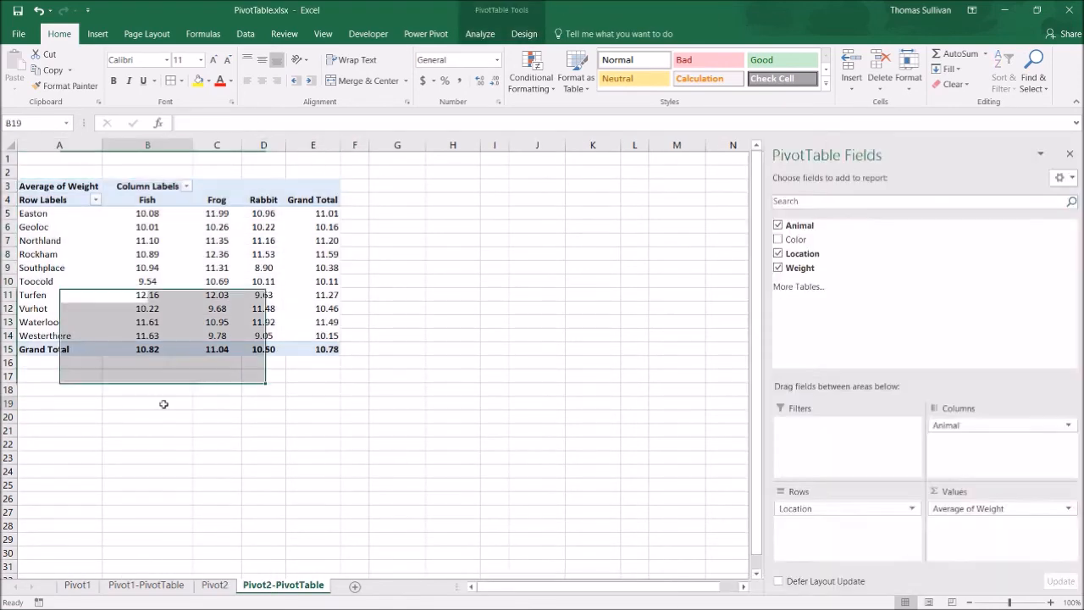
pyautogui.click(161, 404)
pyautogui.click(18, 185)
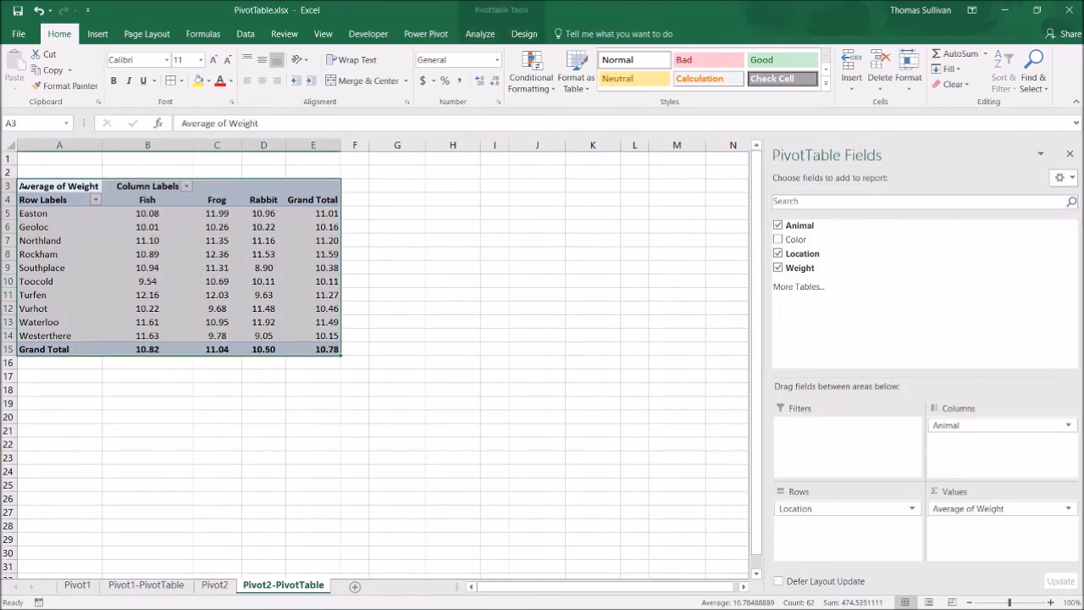
pyautogui.hotkey('ctrl', 'c')
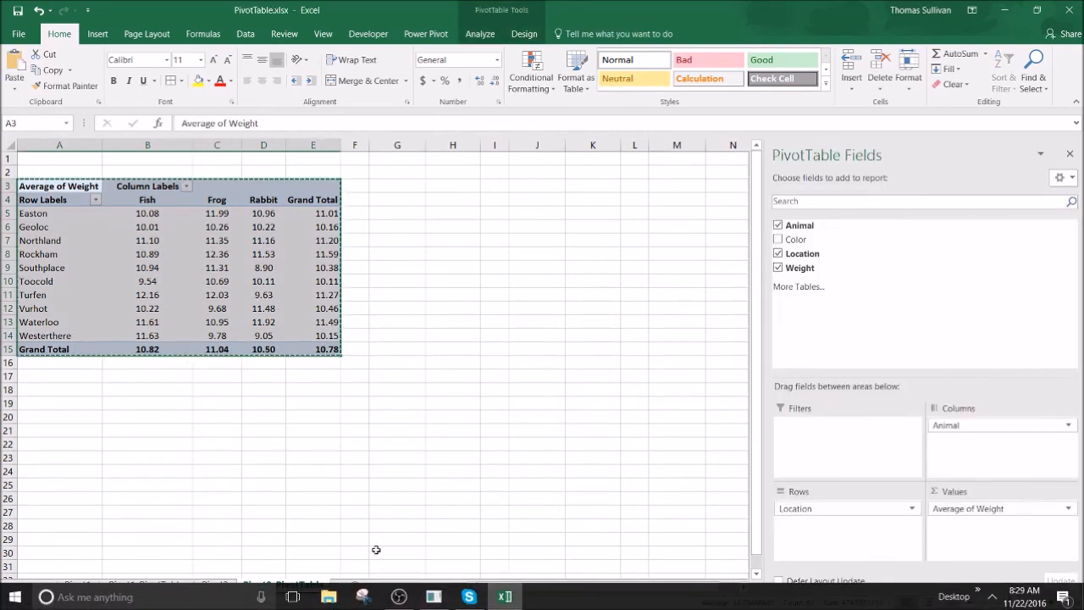
# - Add a new worksheet and name it TABLE2
pyautogui.click(355, 586)
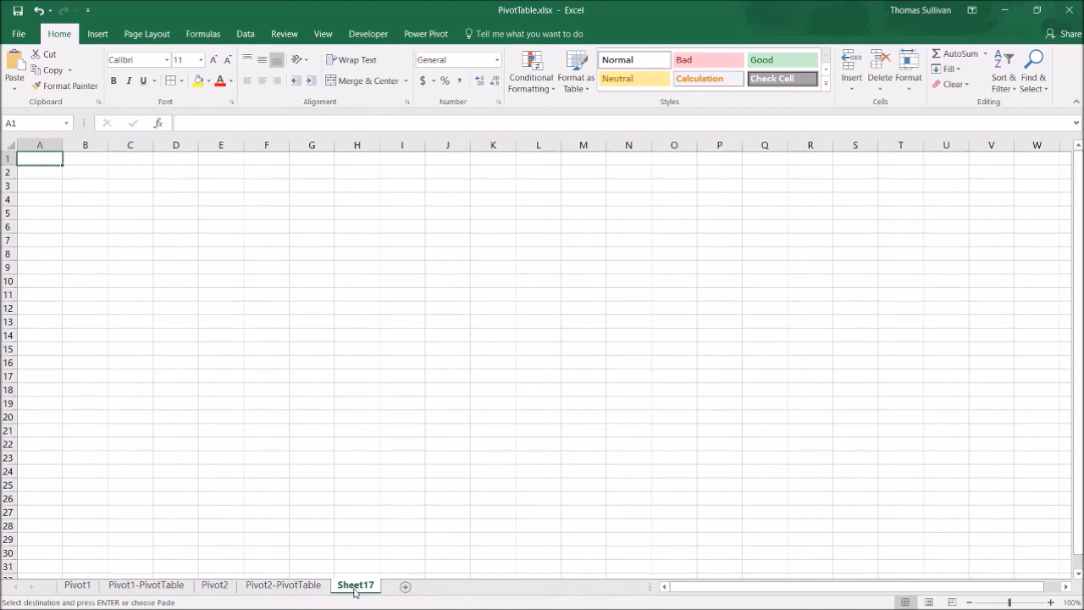
pyautogui.doubleClick(349, 586)
pyautogui.write('TABLE2')
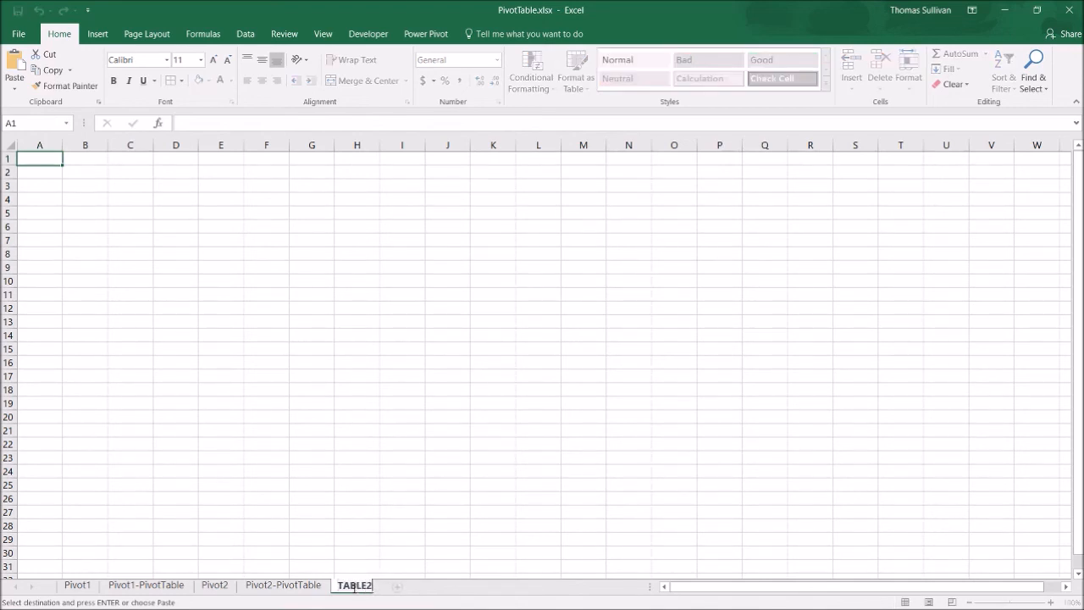
pyautogui.press('Return')
# - Paste the copied PivotTable at A1 of TABLE2 as plain values and widen columns A through E
pyautogui.hotkey('ctrl', 'v')
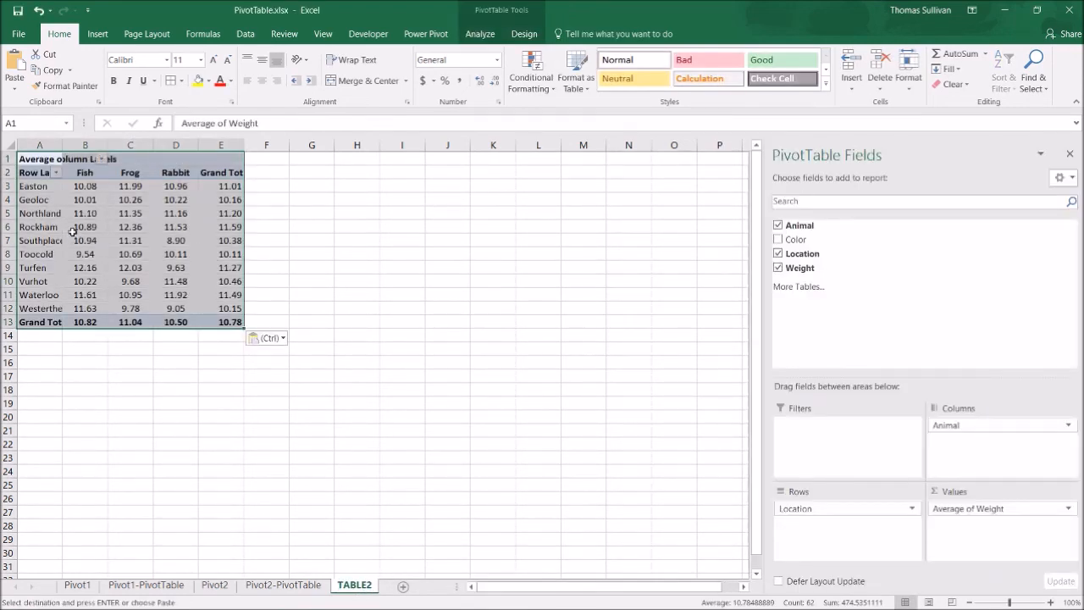
pyautogui.hotkey('ctrl', 'z')
pyautogui.rightClick(44, 166)
pyautogui.click(92, 223)
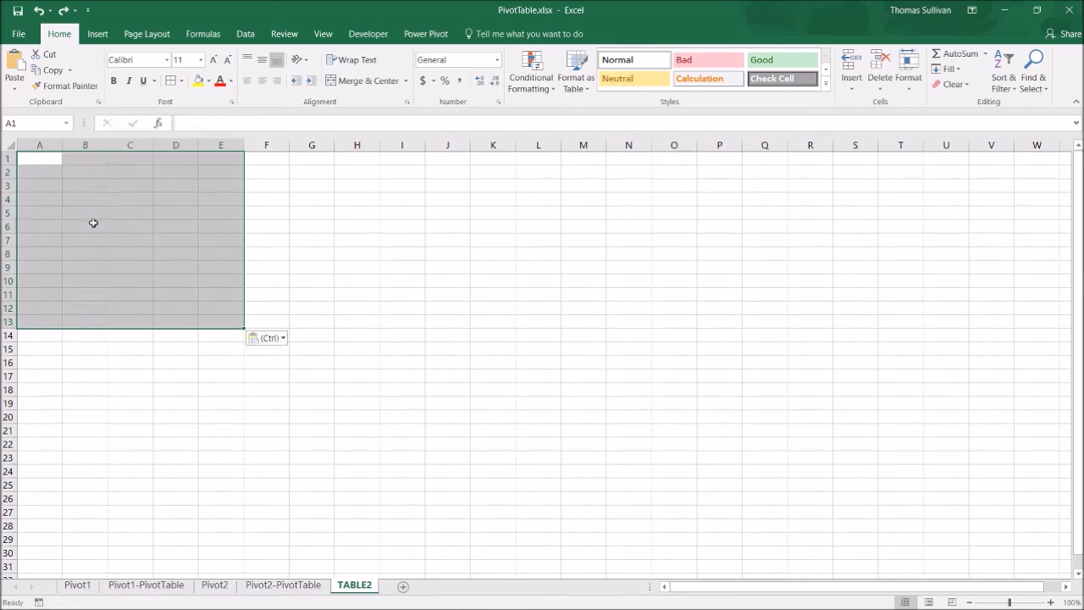
pyautogui.moveTo(39, 145); pyautogui.dragTo(319, 146)
pyautogui.click(254, 281)
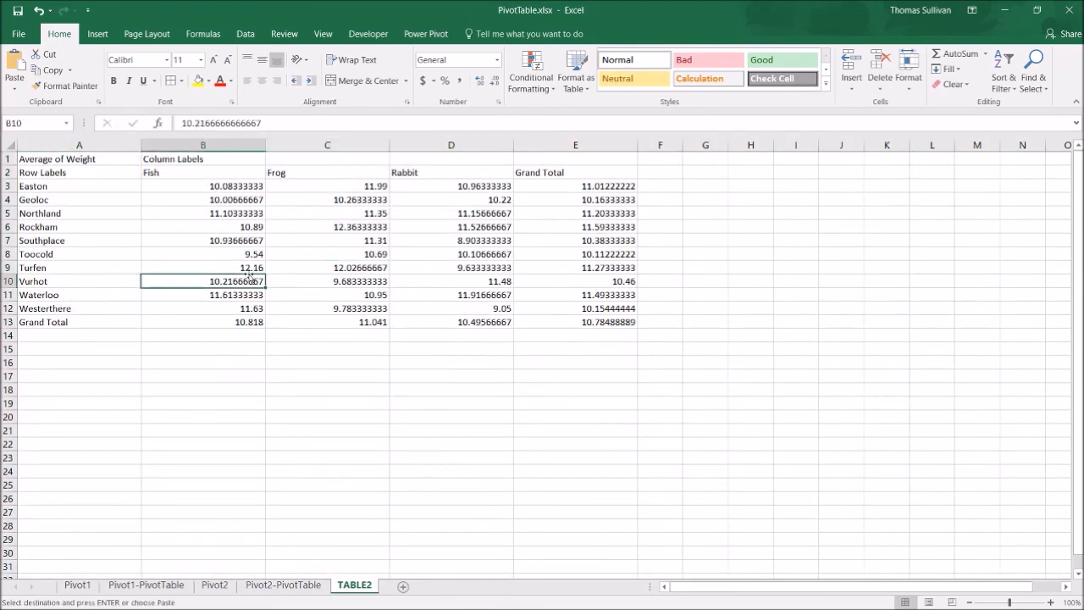
# - Delete the Column Labels text in B1 and the Row Labels text in A2
pyautogui.click(171, 156)
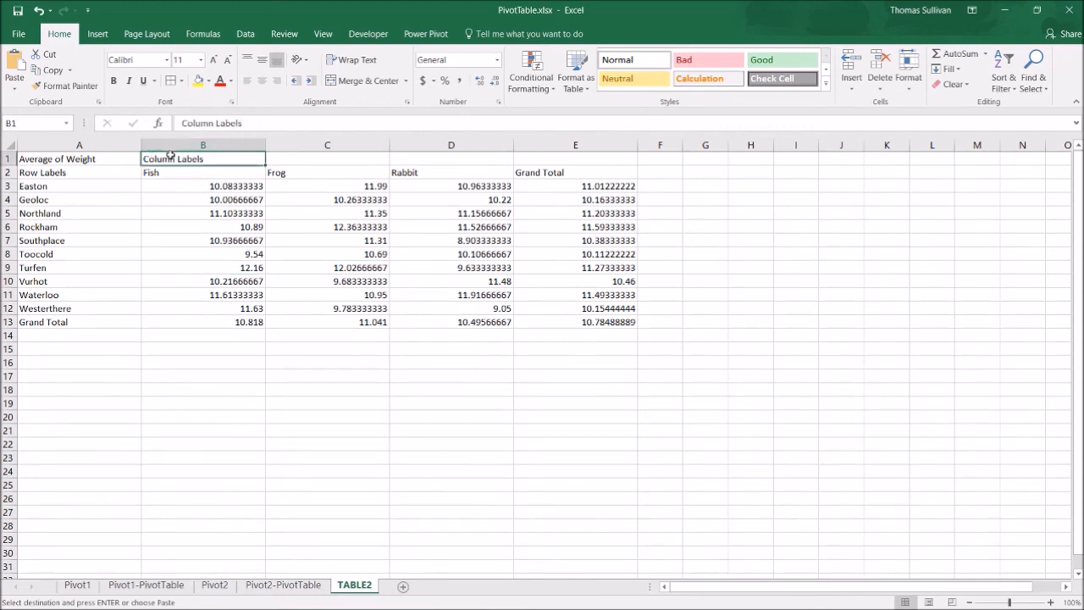
pyautogui.press('Escape')
pyautogui.press('Left')
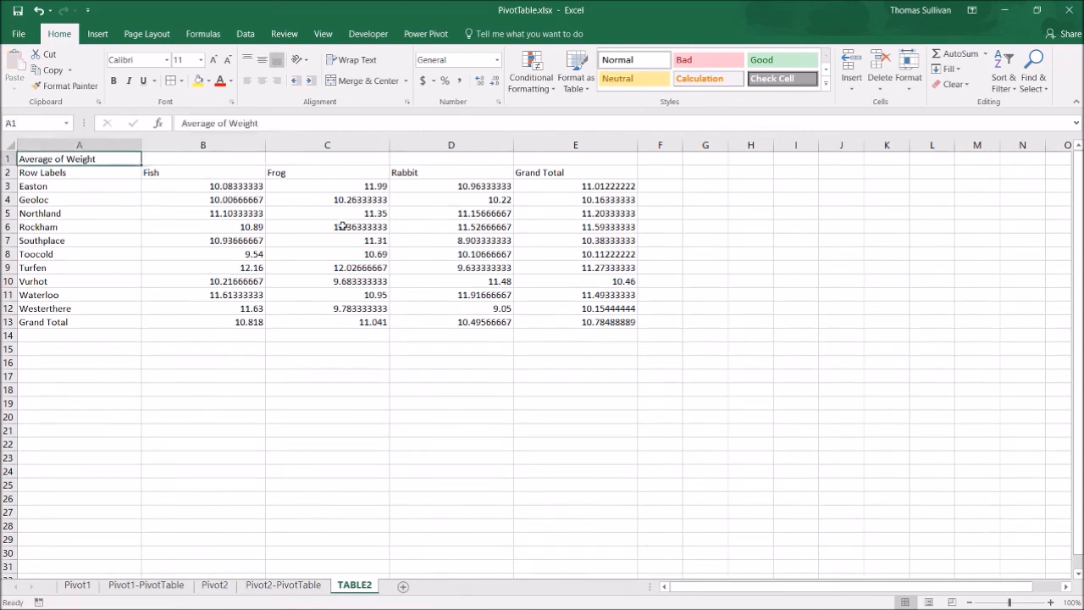
pyautogui.click(123, 172)
pyautogui.press('Delete')
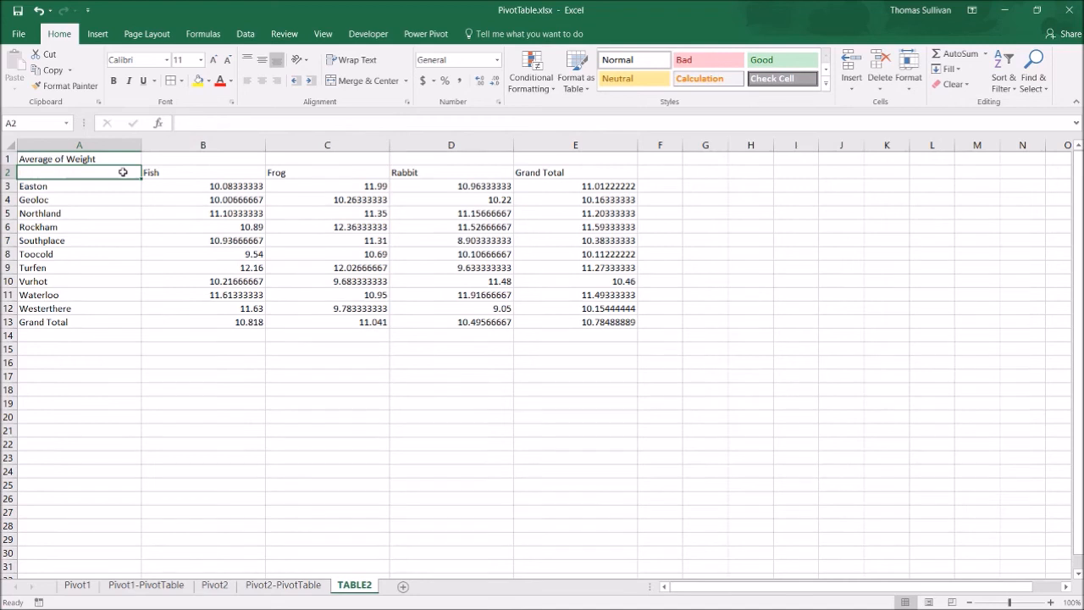
# - Apply borders to all cells of the table in A2:E13 and center their contents
pyautogui.click(259, 238)
pyautogui.click(530, 174)
pyautogui.moveTo(459, 205); pyautogui.dragTo(40, 325)
pyautogui.click(175, 87)
pyautogui.click(261, 80)
pyautogui.click(220, 158)
# - Format the average weights in B3:E13 to two decimal places
pyautogui.moveTo(210, 188); pyautogui.dragTo(576, 327)
pyautogui.click(490, 88)
pyautogui.click(491, 88)
pyautogui.click(491, 88)
pyautogui.click(491, 88)
pyautogui.click(491, 88)
pyautogui.click(491, 88)
pyautogui.click(491, 88)
pyautogui.click(491, 88)
pyautogui.click(480, 82)
pyautogui.click(384, 418)
# - Fill the Grand Total row A13:E13 with light gray and the Grand Total column E3:E13 with a darker gray
pyautogui.moveTo(99, 323); pyautogui.dragTo(566, 318)
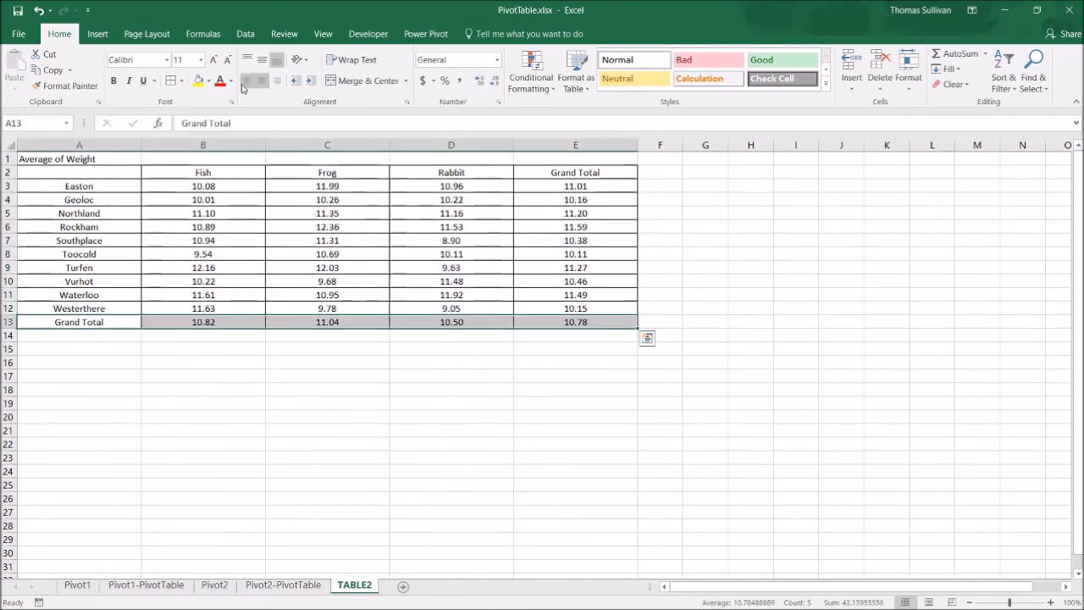
pyautogui.click(207, 81)
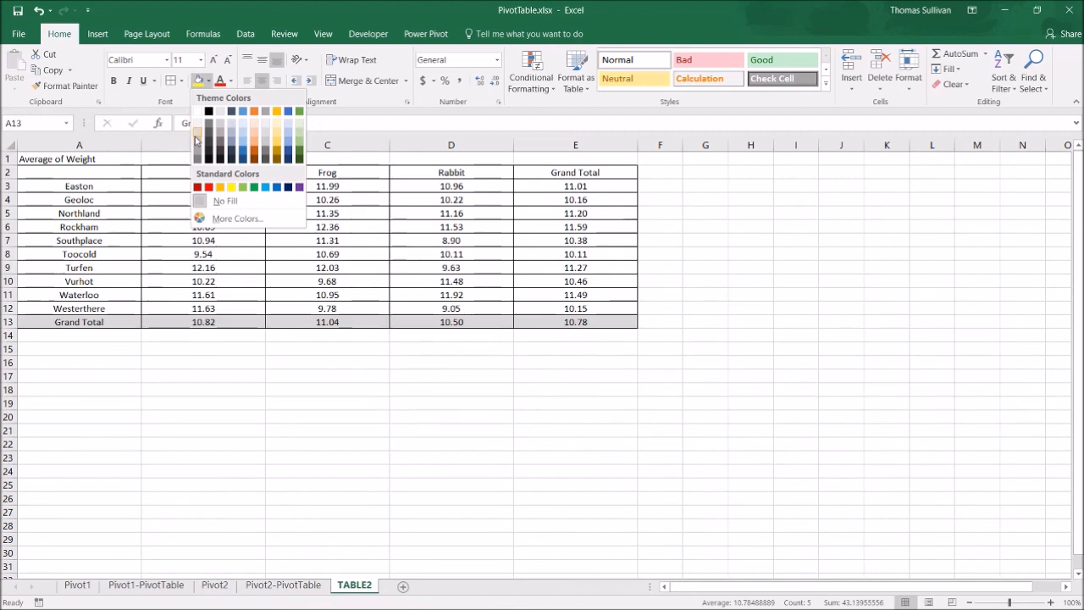
pyautogui.click(196, 125)
pyautogui.moveTo(528, 184); pyautogui.dragTo(529, 322)
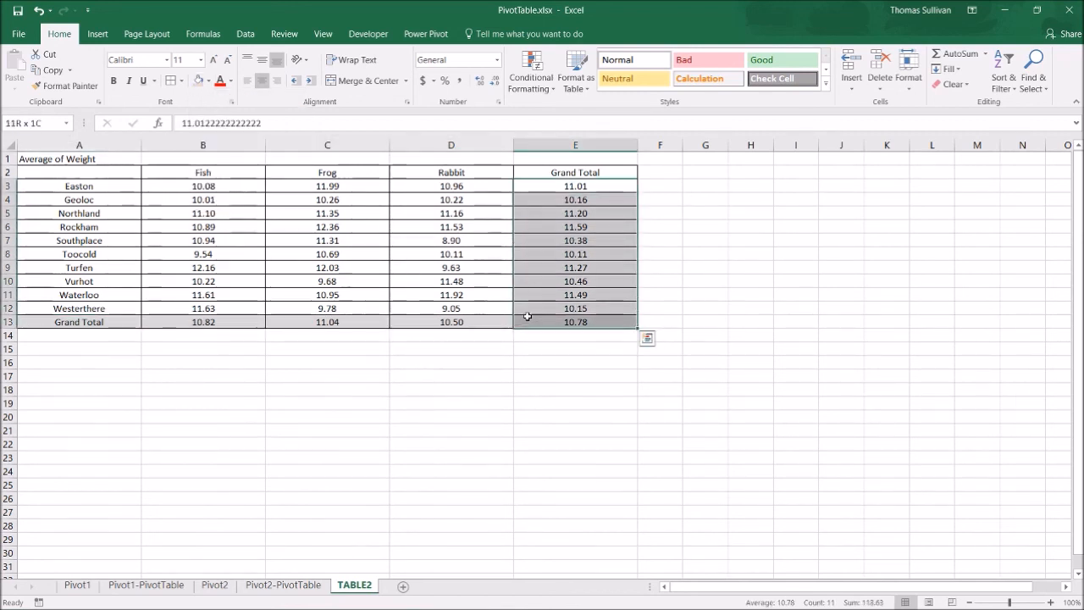
pyautogui.click(208, 81)
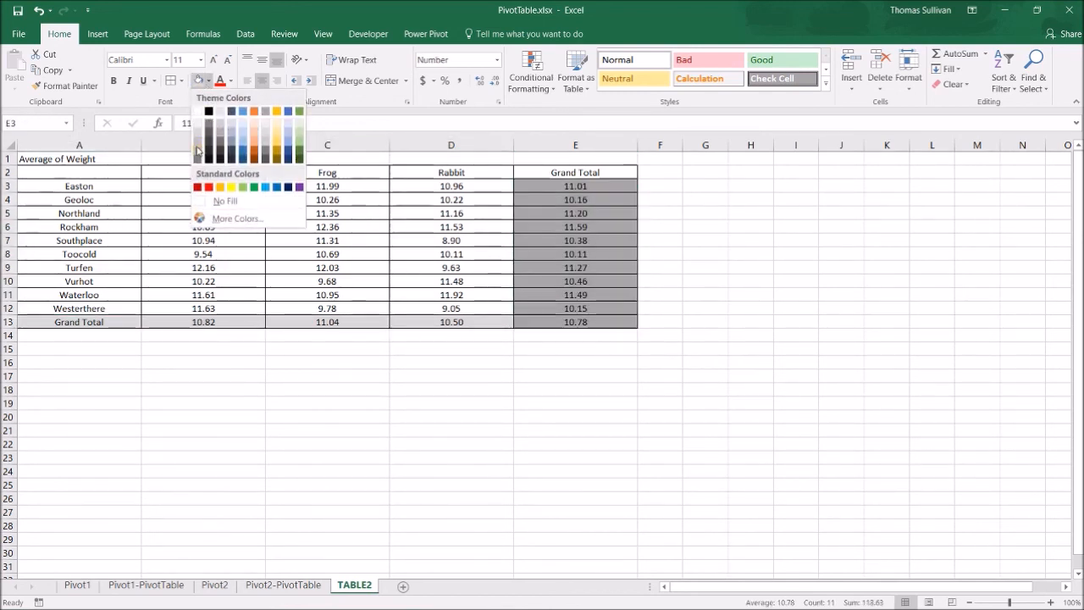
pyautogui.click(209, 116)
pyautogui.click(523, 401)
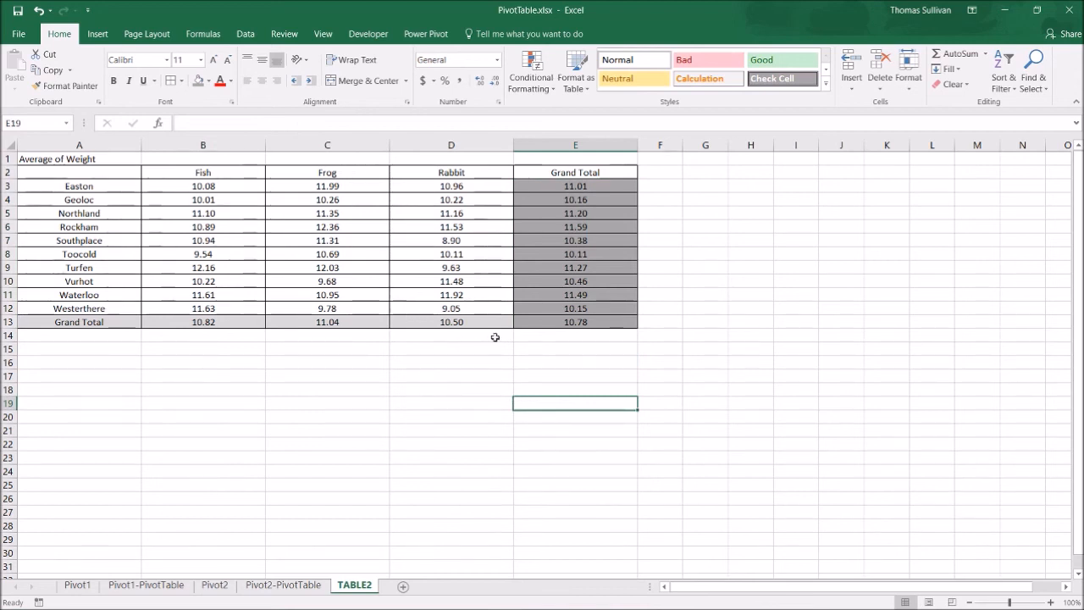
pyautogui.click(82, 214)
pyautogui.click(285, 228)
pyautogui.click(796, 227)
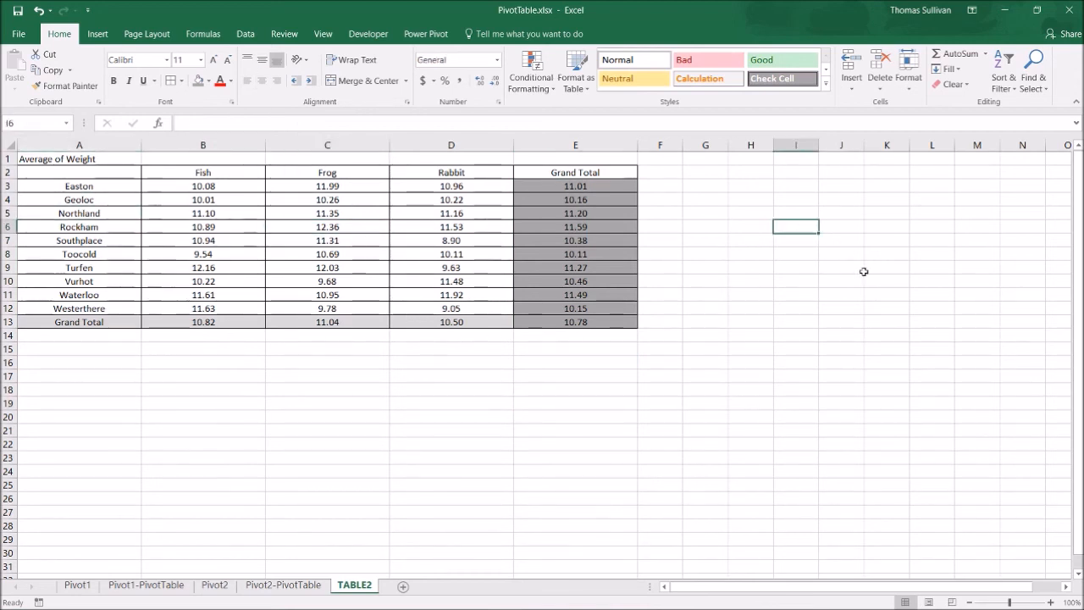
pyautogui.moveTo(847, 257); pyautogui.dragTo(588, 259)
pyautogui.click(542, 228)
pyautogui.moveTo(73, 225); pyautogui.dragTo(79, 183)
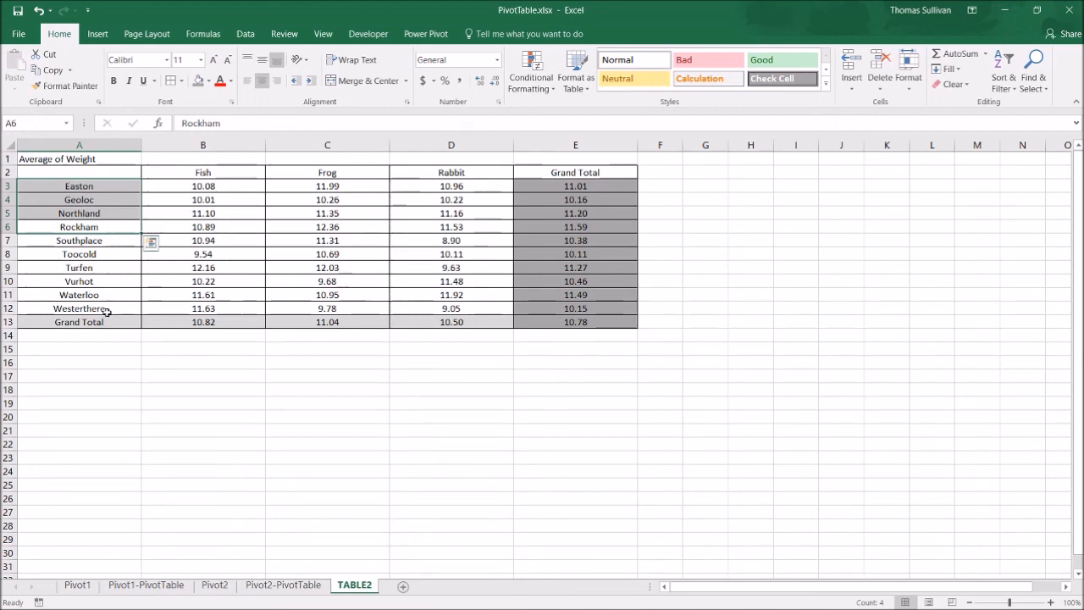
pyautogui.click(91, 269)
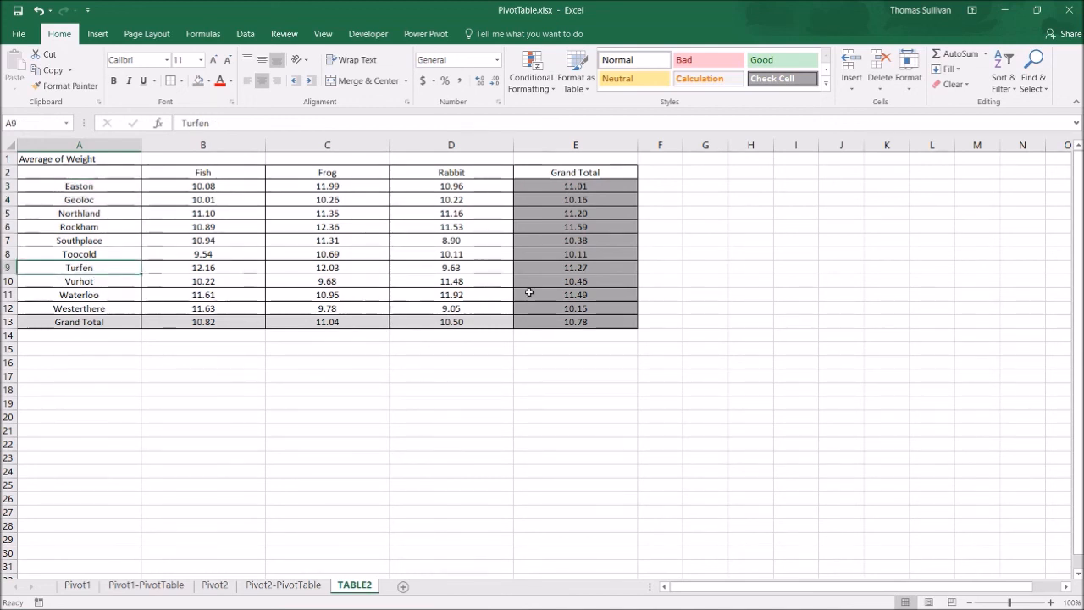
pyautogui.hotkey('ctrl', 'End')
pyautogui.hotkey('ctrl', 'shift', 'Home')
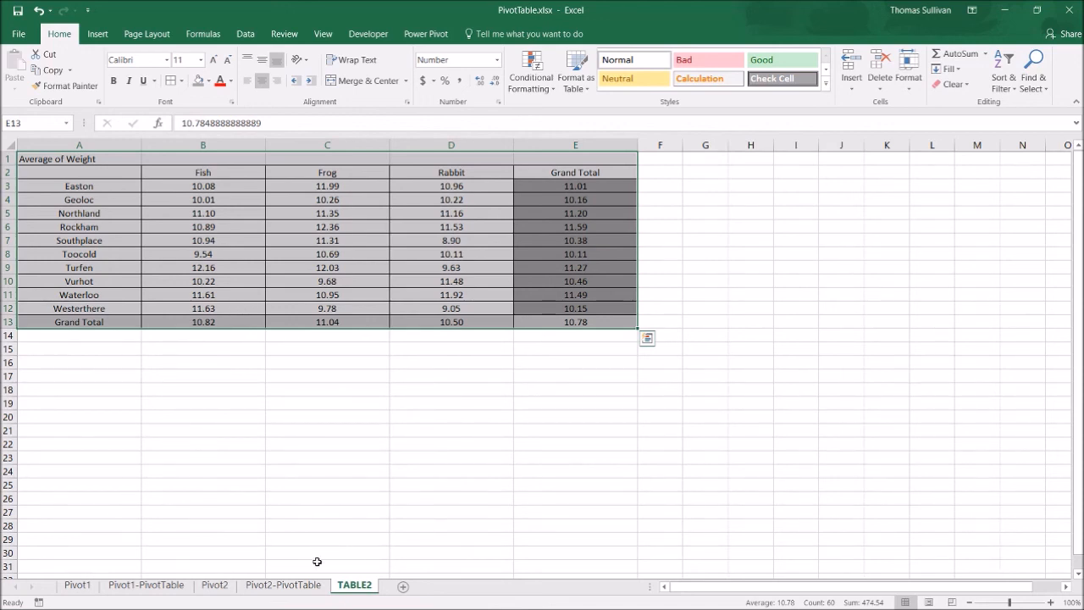
# - On the Pivot2-PivotTable sheet, try the Color field in the columns beneath Animal and remove it again
pyautogui.click(298, 584)
pyautogui.click(210, 264)
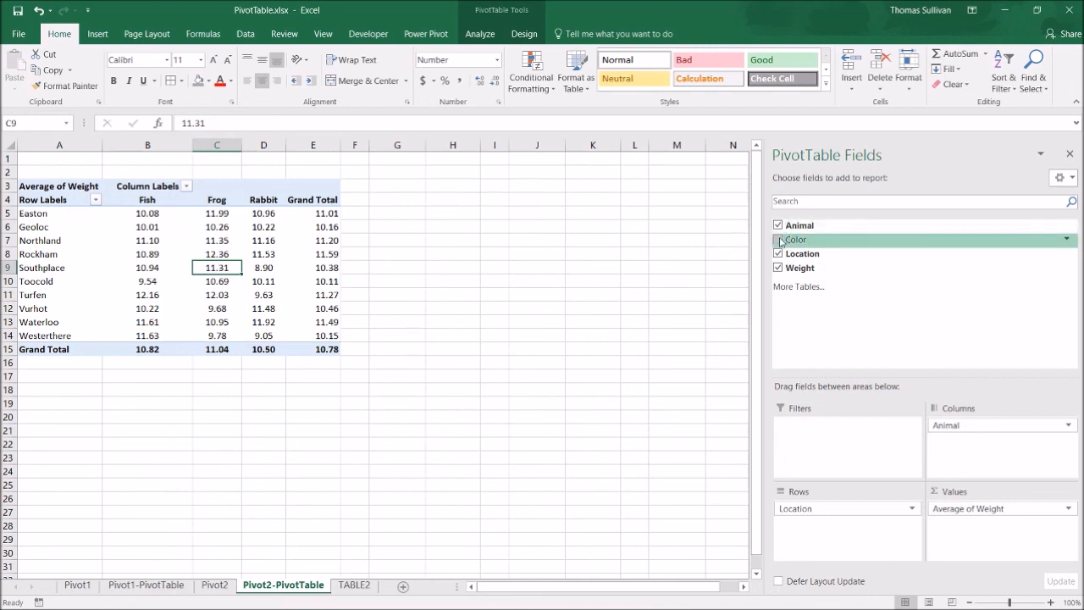
pyautogui.moveTo(784, 241); pyautogui.dragTo(959, 448)
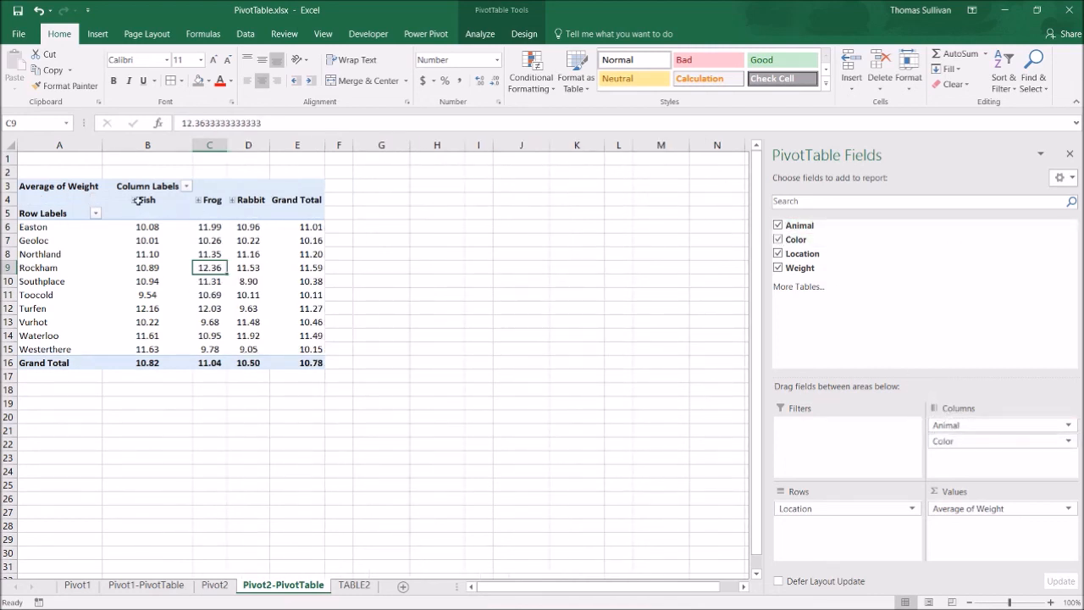
pyautogui.click(137, 200)
pyautogui.click(134, 202)
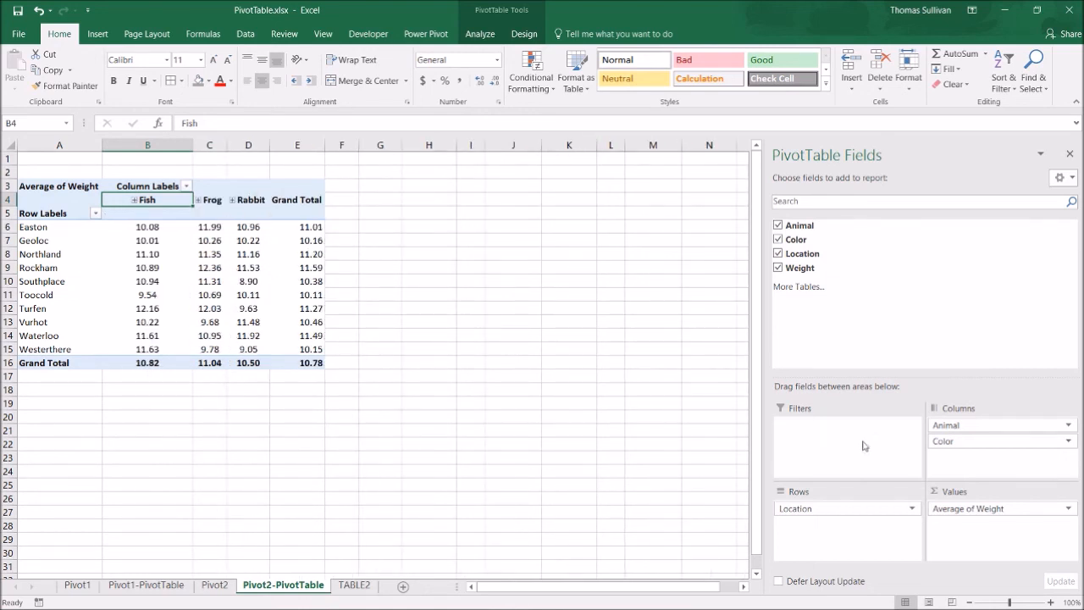
pyautogui.click(805, 242)
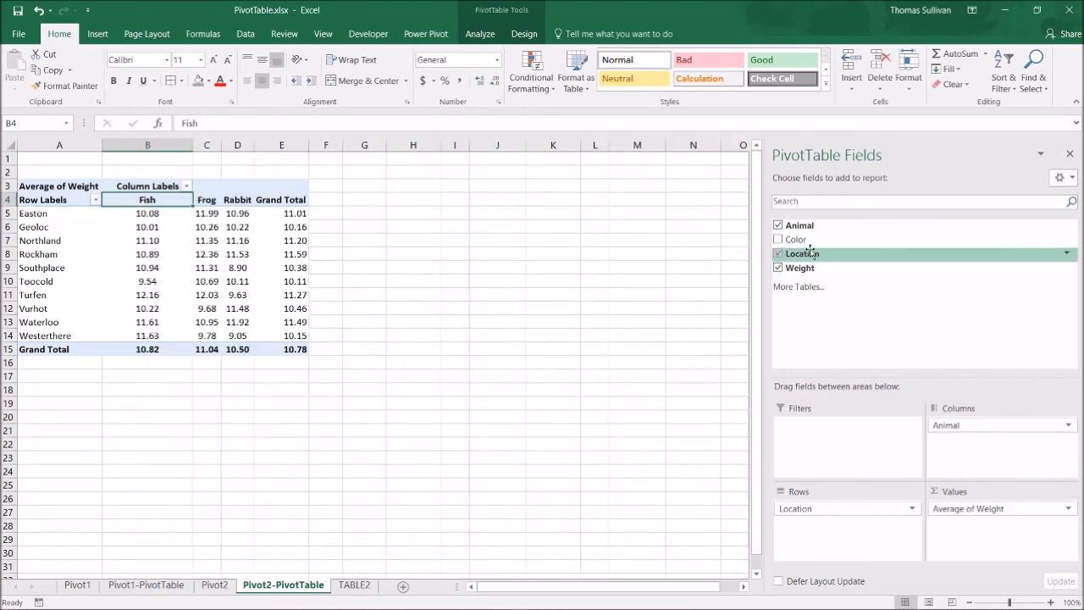
pyautogui.click(315, 288)
pyautogui.click(281, 286)
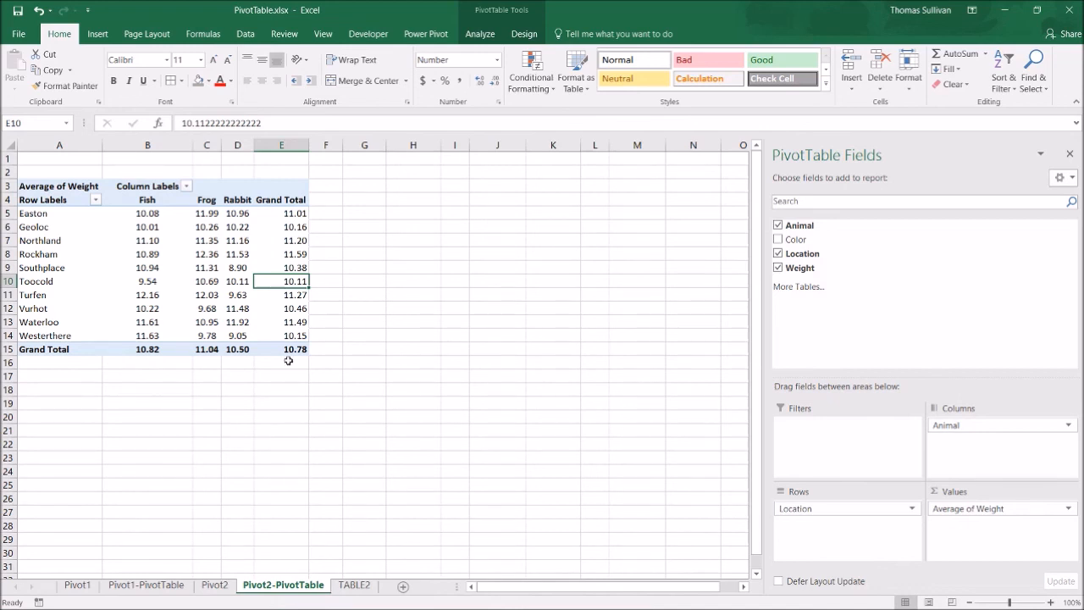
pyautogui.click(297, 387)
pyautogui.click(212, 295)
pyautogui.click(288, 387)
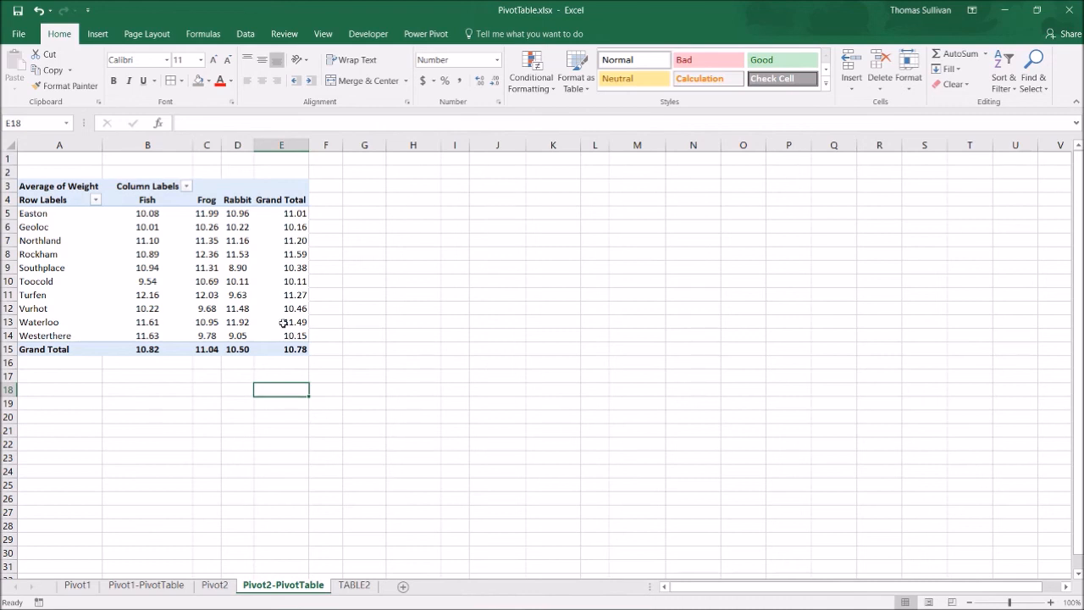
pyautogui.click(163, 285)
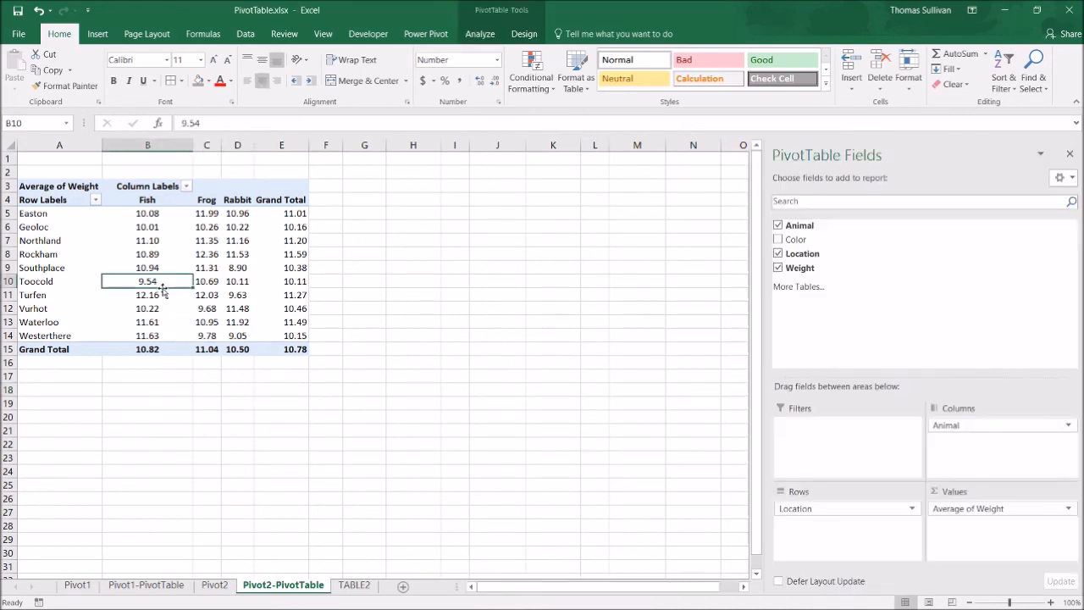
pyautogui.moveTo(232, 350)
pyautogui.click(214, 585)
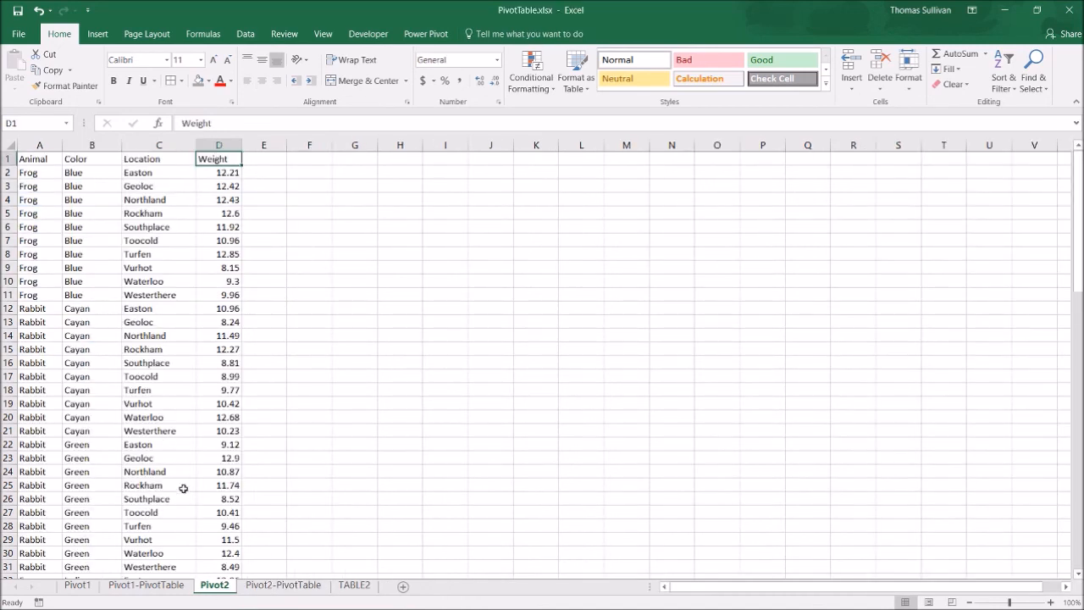
pyautogui.click(264, 586)
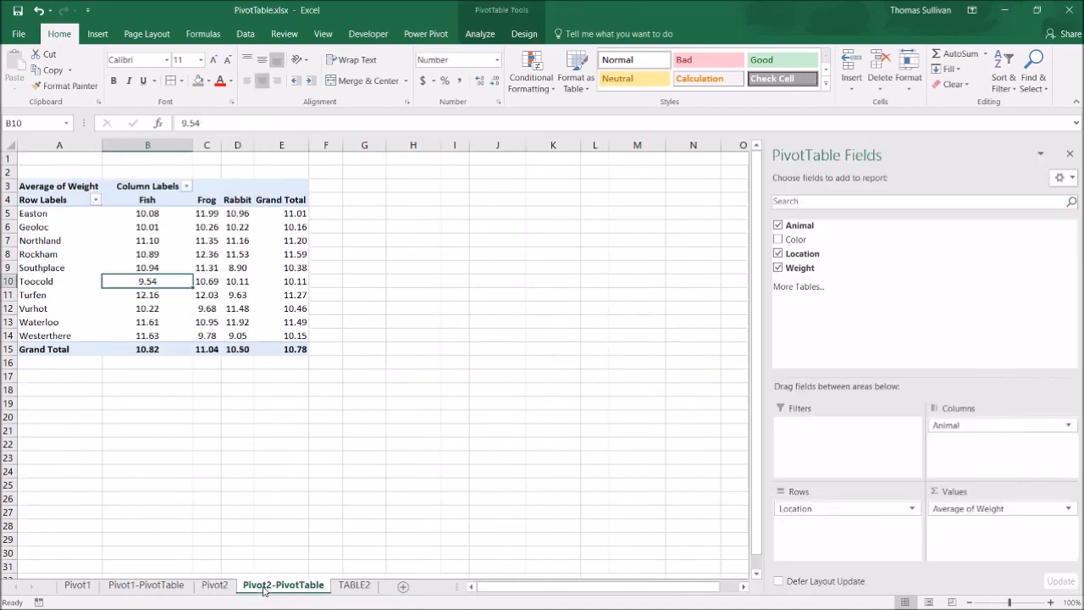
pyautogui.click(246, 349)
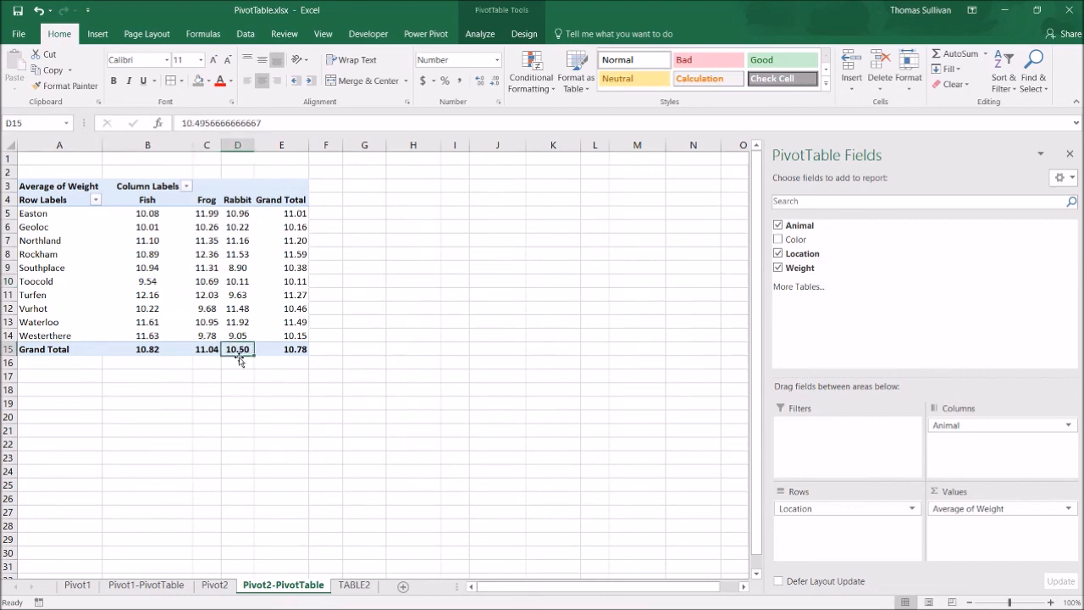
# - On the Pivot2 source sheet, set the Southplace cayan rabbit weight in D16 to 999999
pyautogui.click(214, 584)
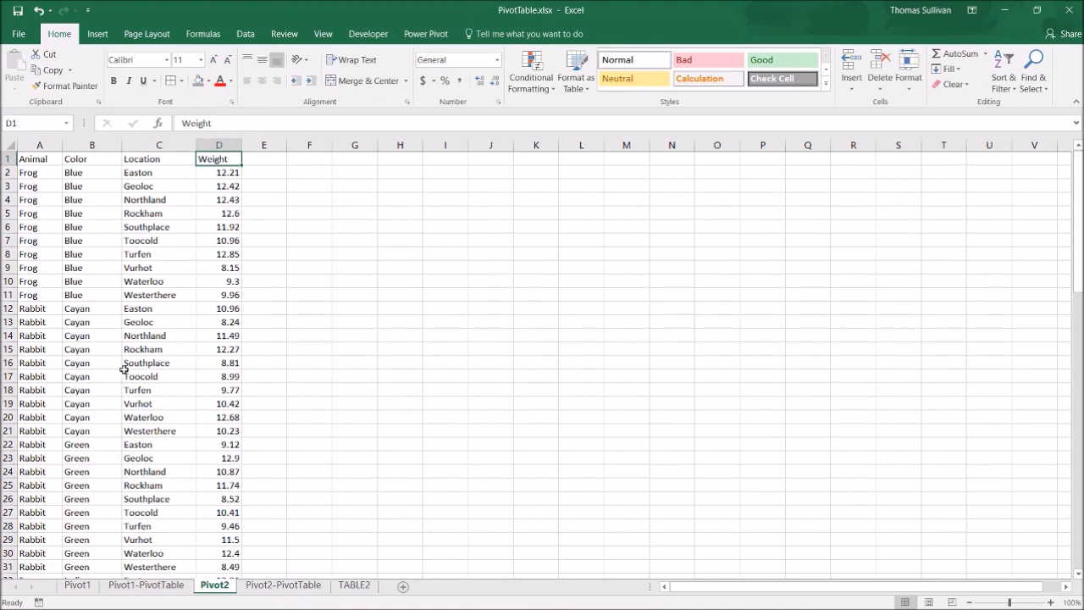
pyautogui.click(227, 352)
pyautogui.click(233, 363)
pyautogui.write('999999')
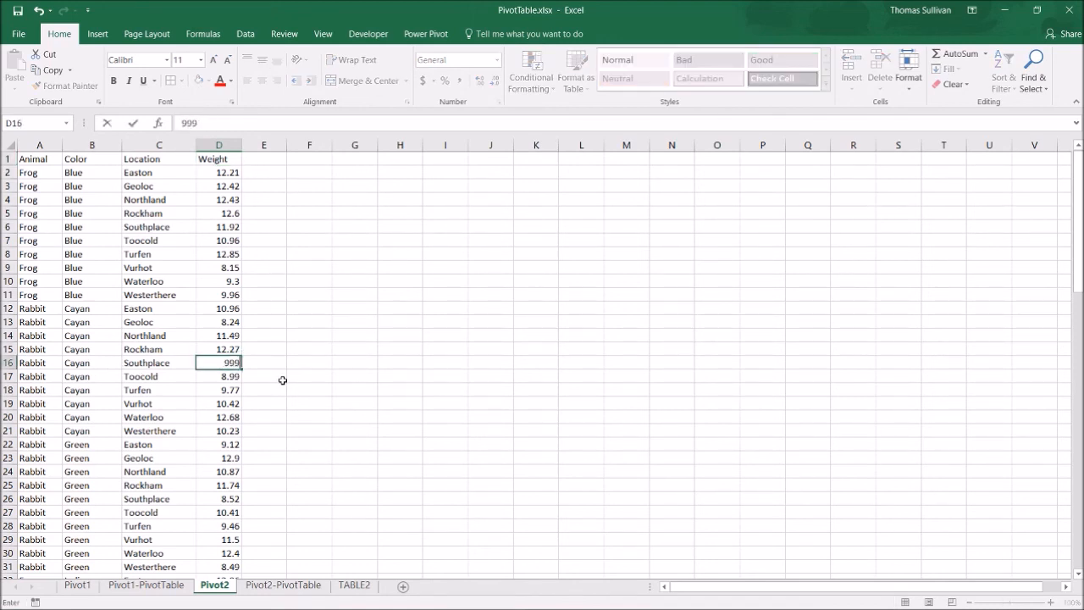
pyautogui.press('Return')
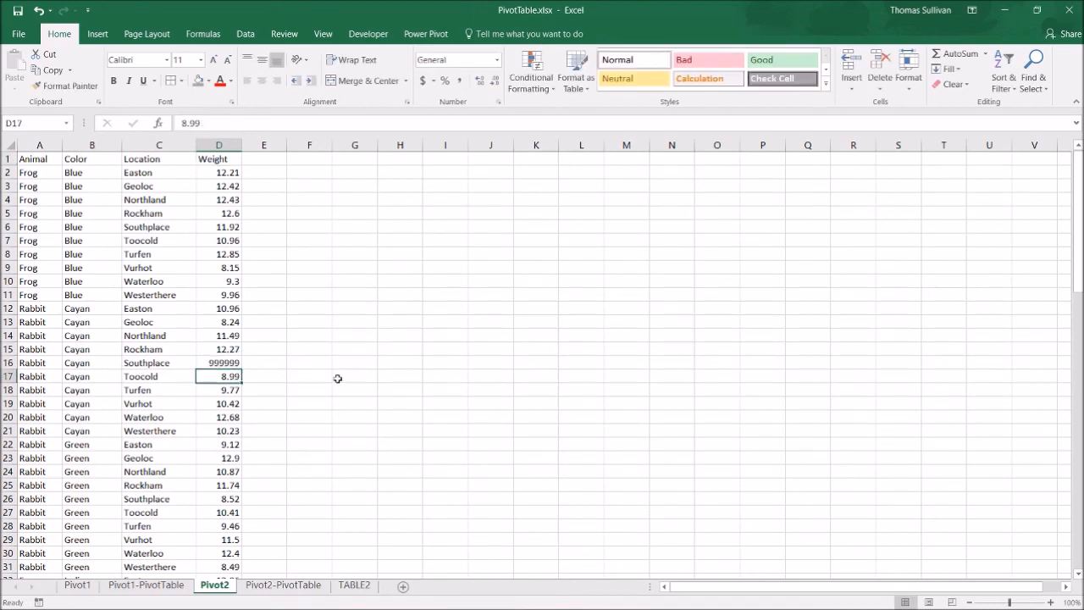
pyautogui.click(331, 380)
# - Refresh the PivotTable on the Pivot2-PivotTable sheet and widen column C
pyautogui.click(303, 585)
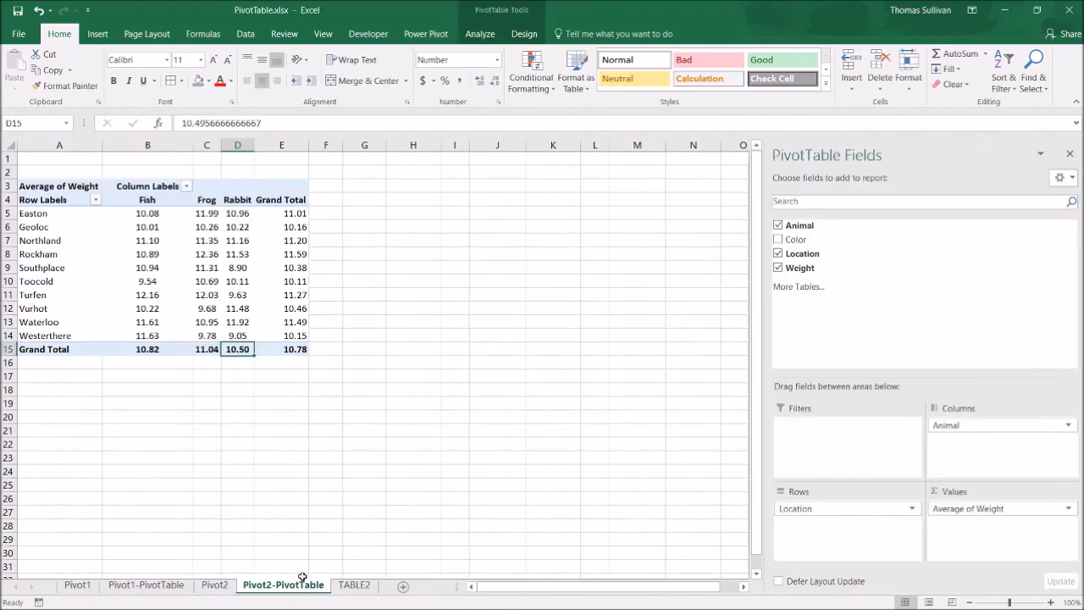
pyautogui.rightClick(230, 293)
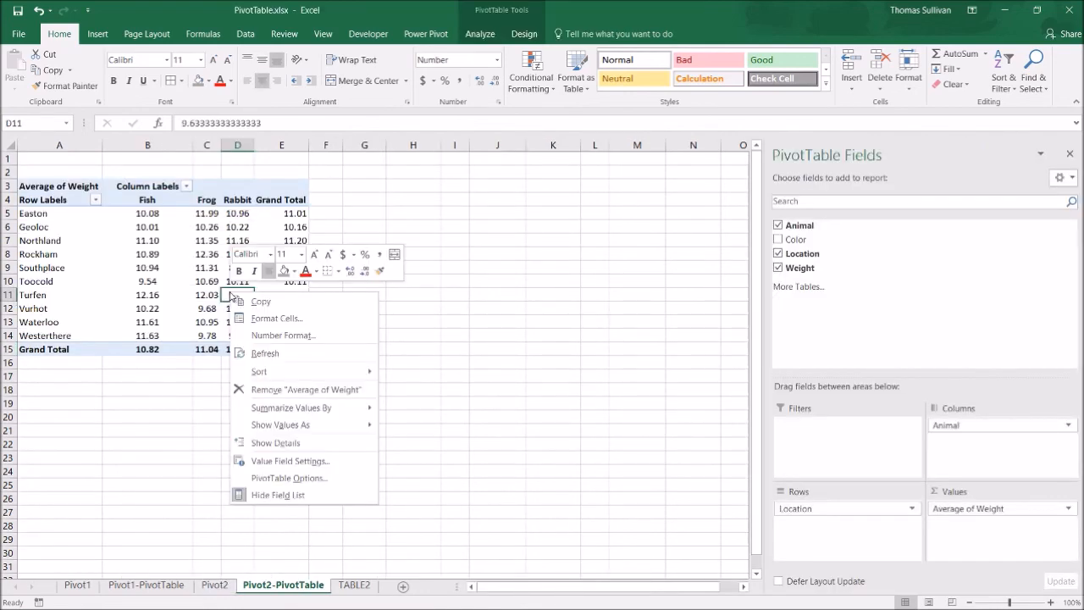
pyautogui.click(268, 354)
pyautogui.click(429, 280)
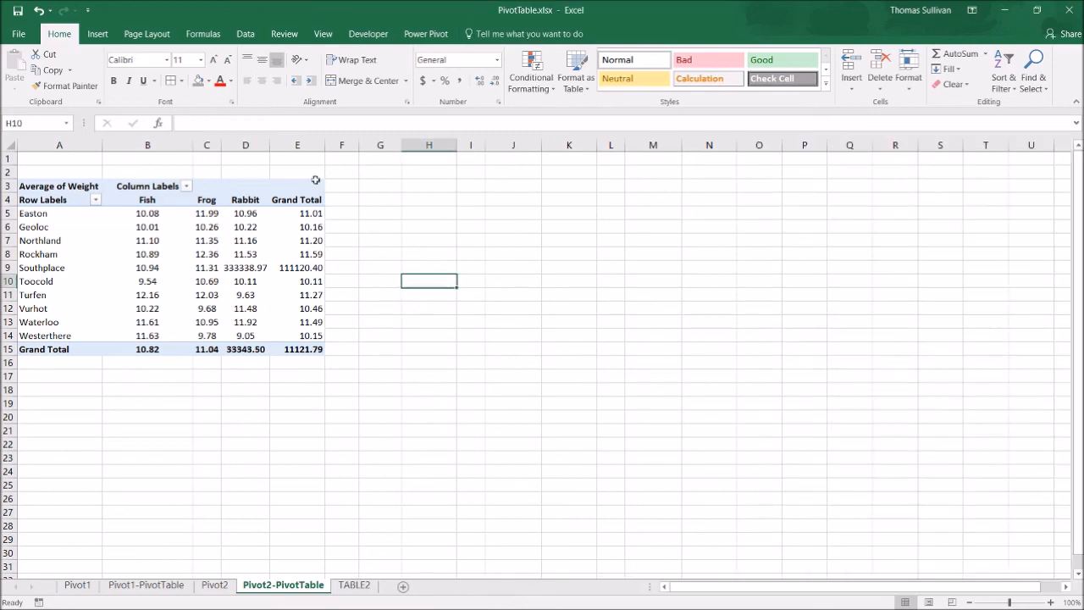
pyautogui.moveTo(222, 146); pyautogui.dragTo(244, 146)
# - Examine the Southplace averages for Rabbit and Grand Total in the refreshed PivotTable
pyautogui.click(274, 269)
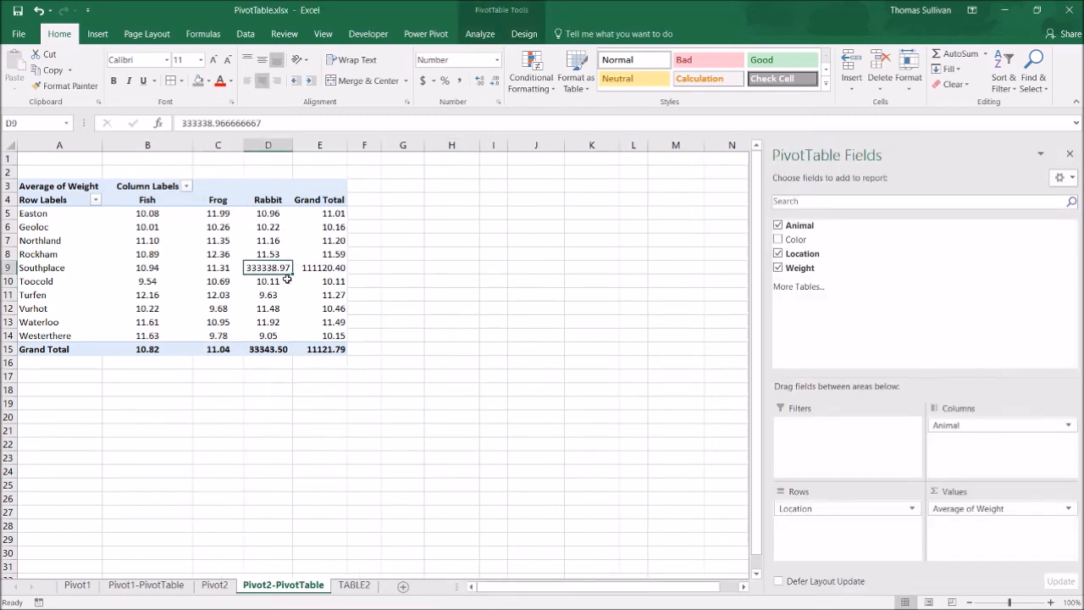
pyautogui.click(313, 266)
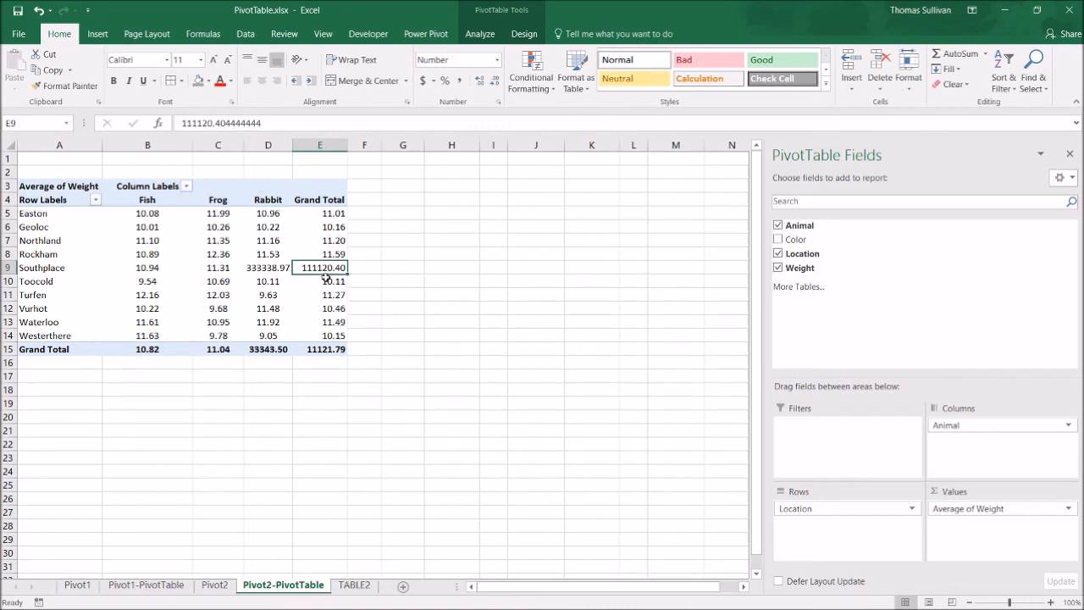
pyautogui.moveTo(325, 278)
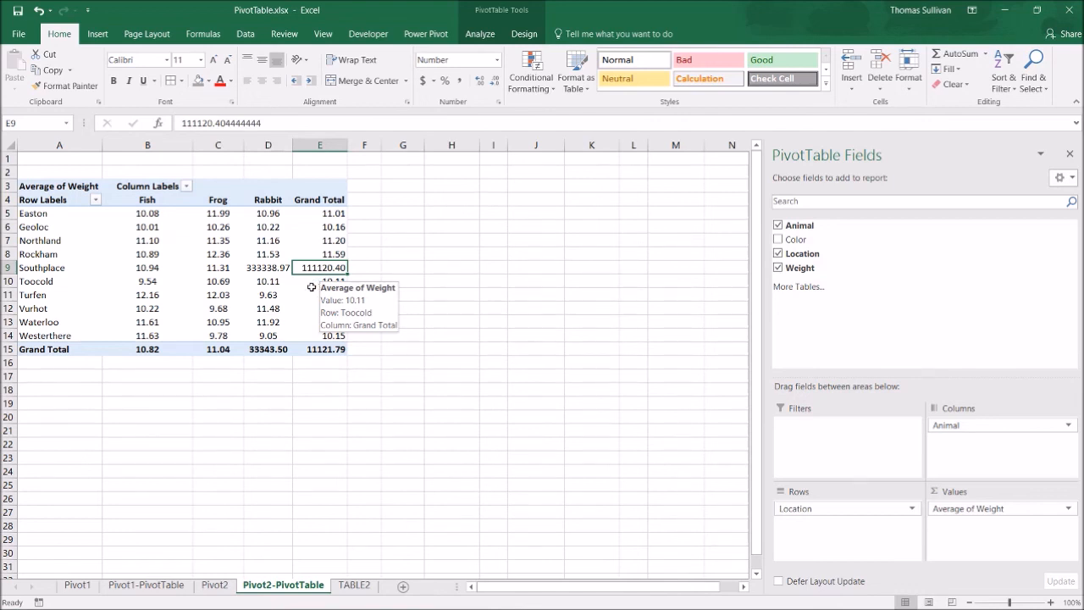
pyautogui.moveTo(276, 268)
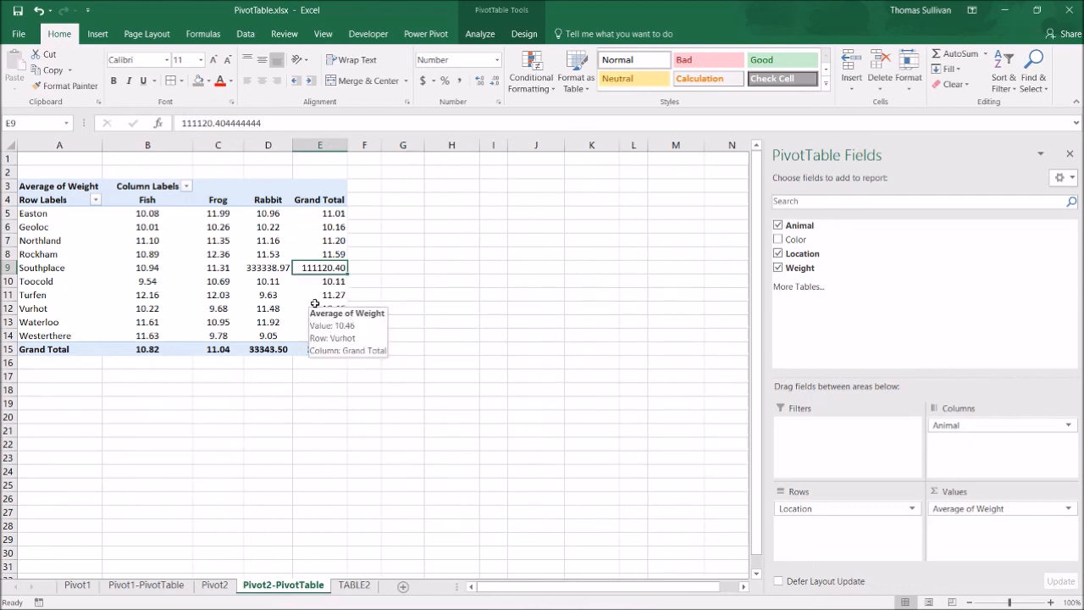
pyautogui.click(145, 280)
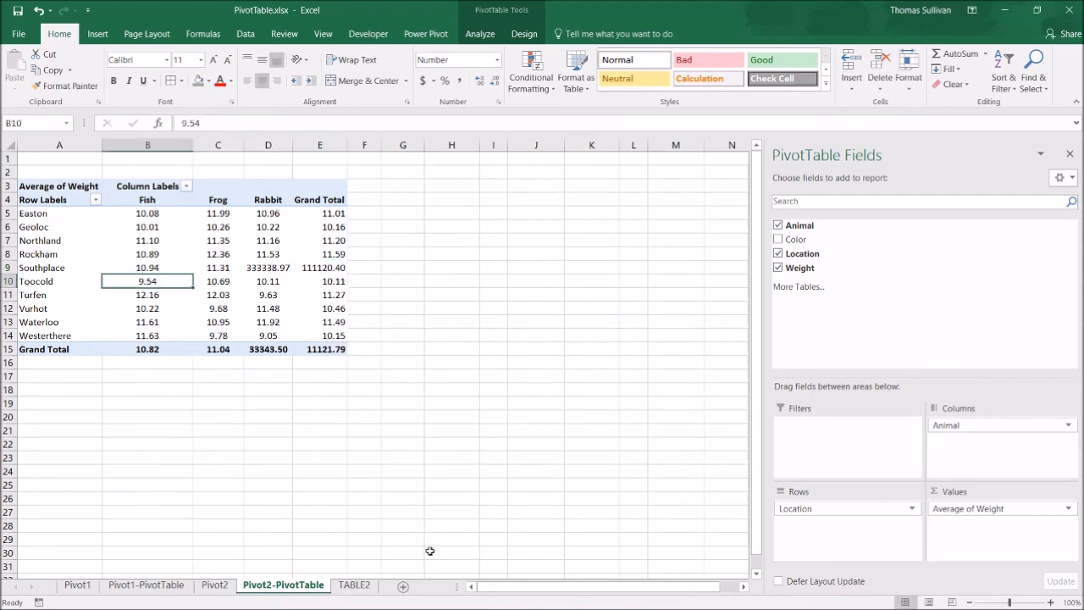